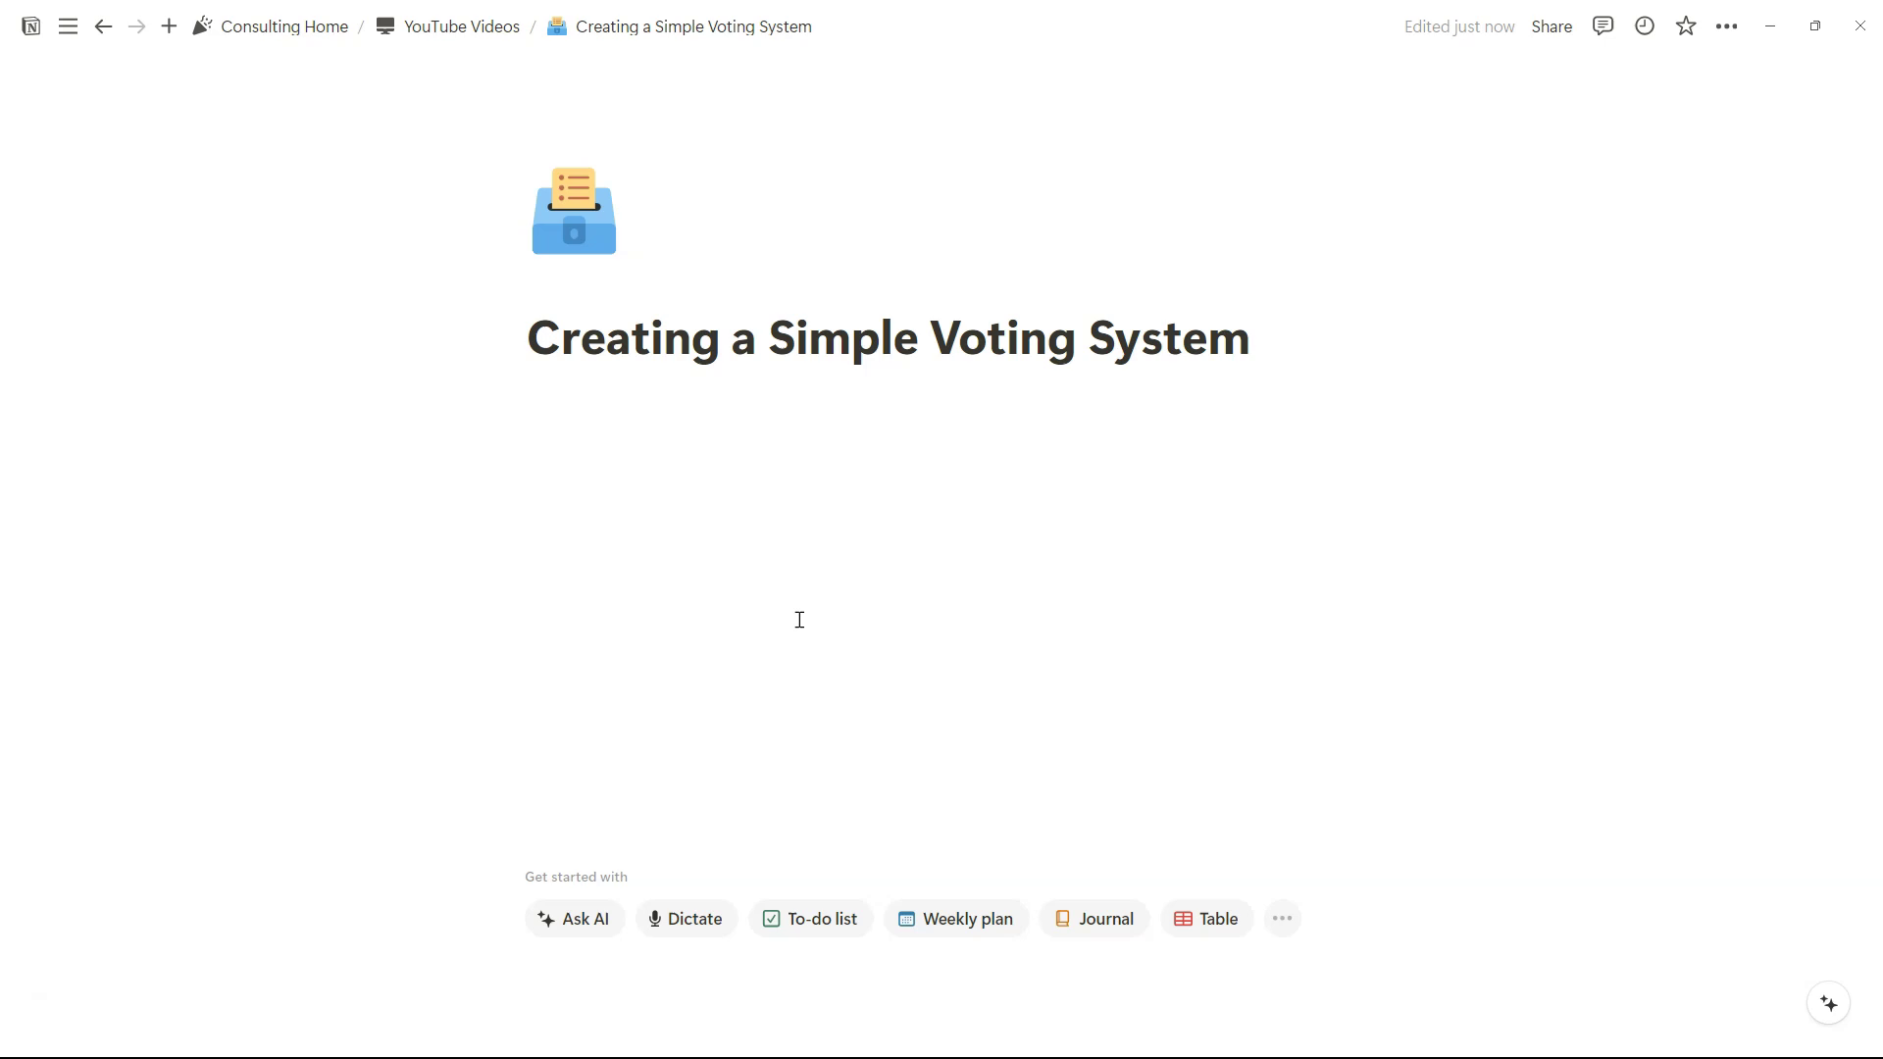
# Step: Insert an inline database below the title with /database, delete its Tags column and hide its title
pyautogui.click(713, 432)
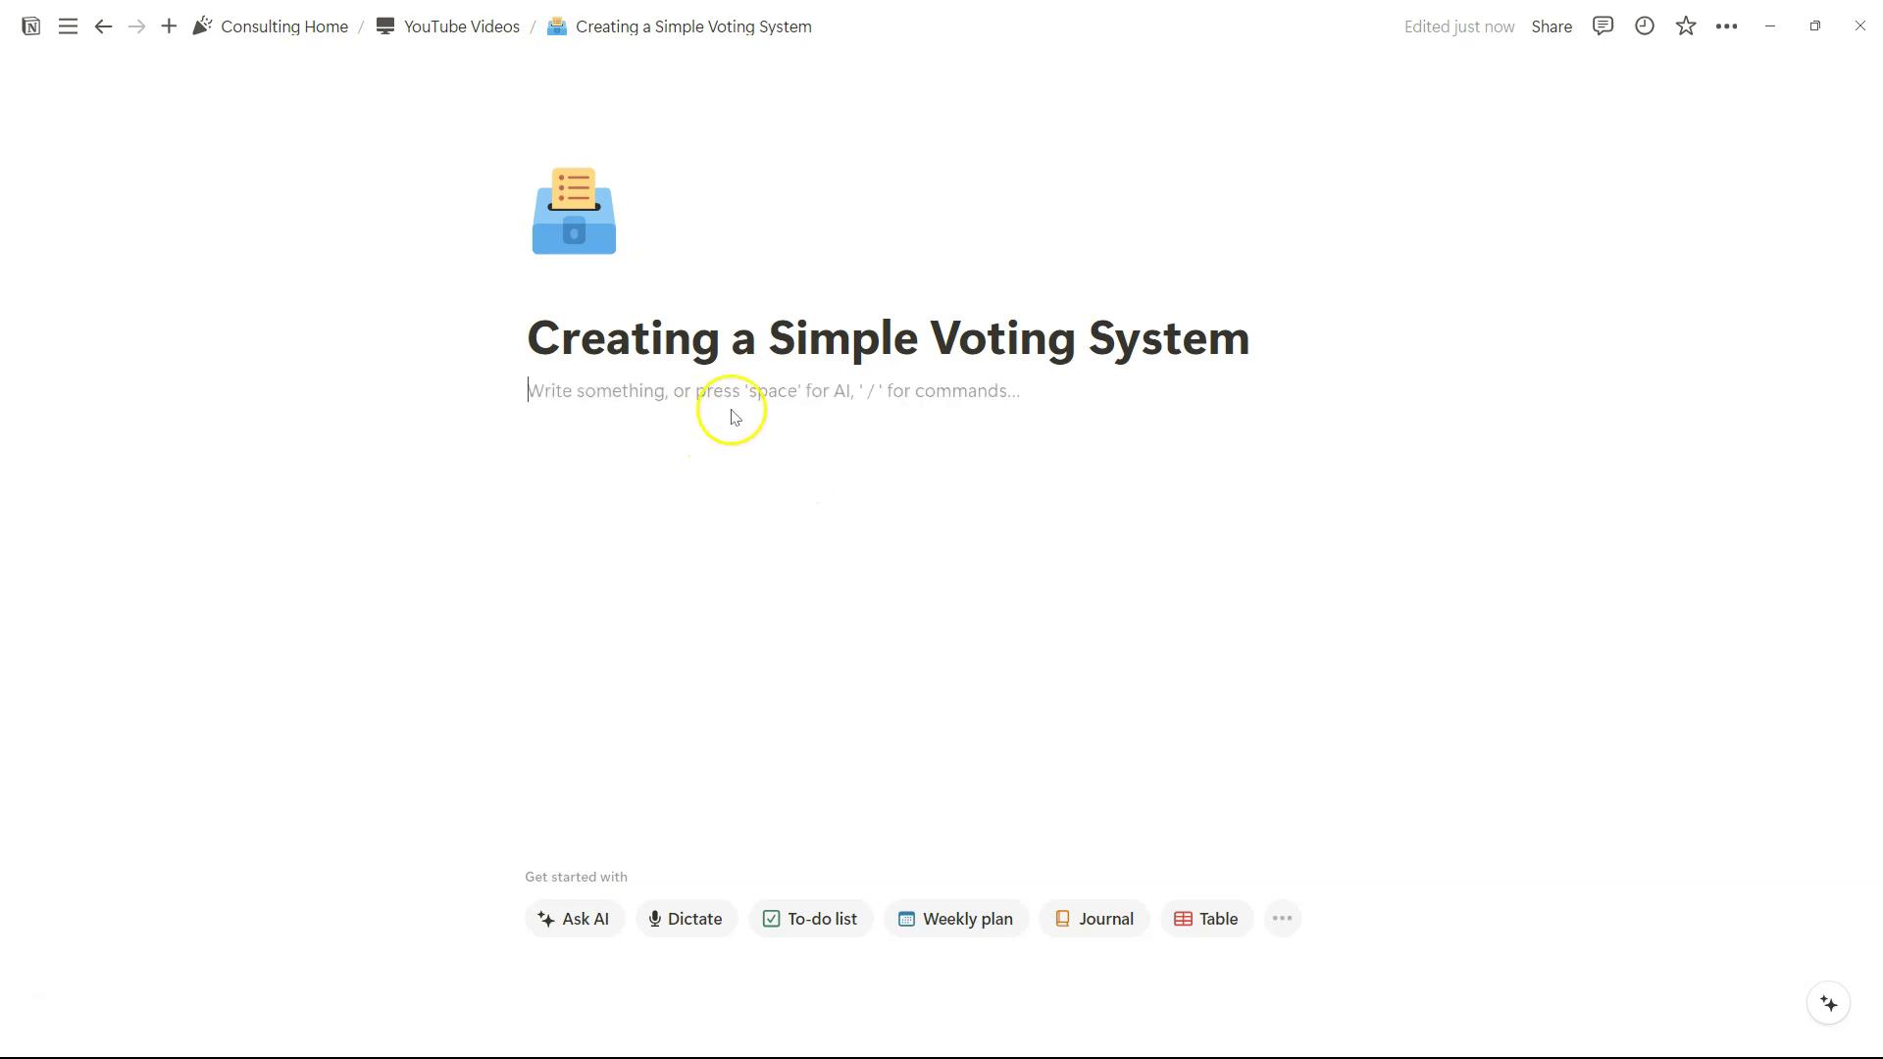
pyautogui.write('/datab')
pyautogui.click(726, 474)
pyautogui.click(940, 490)
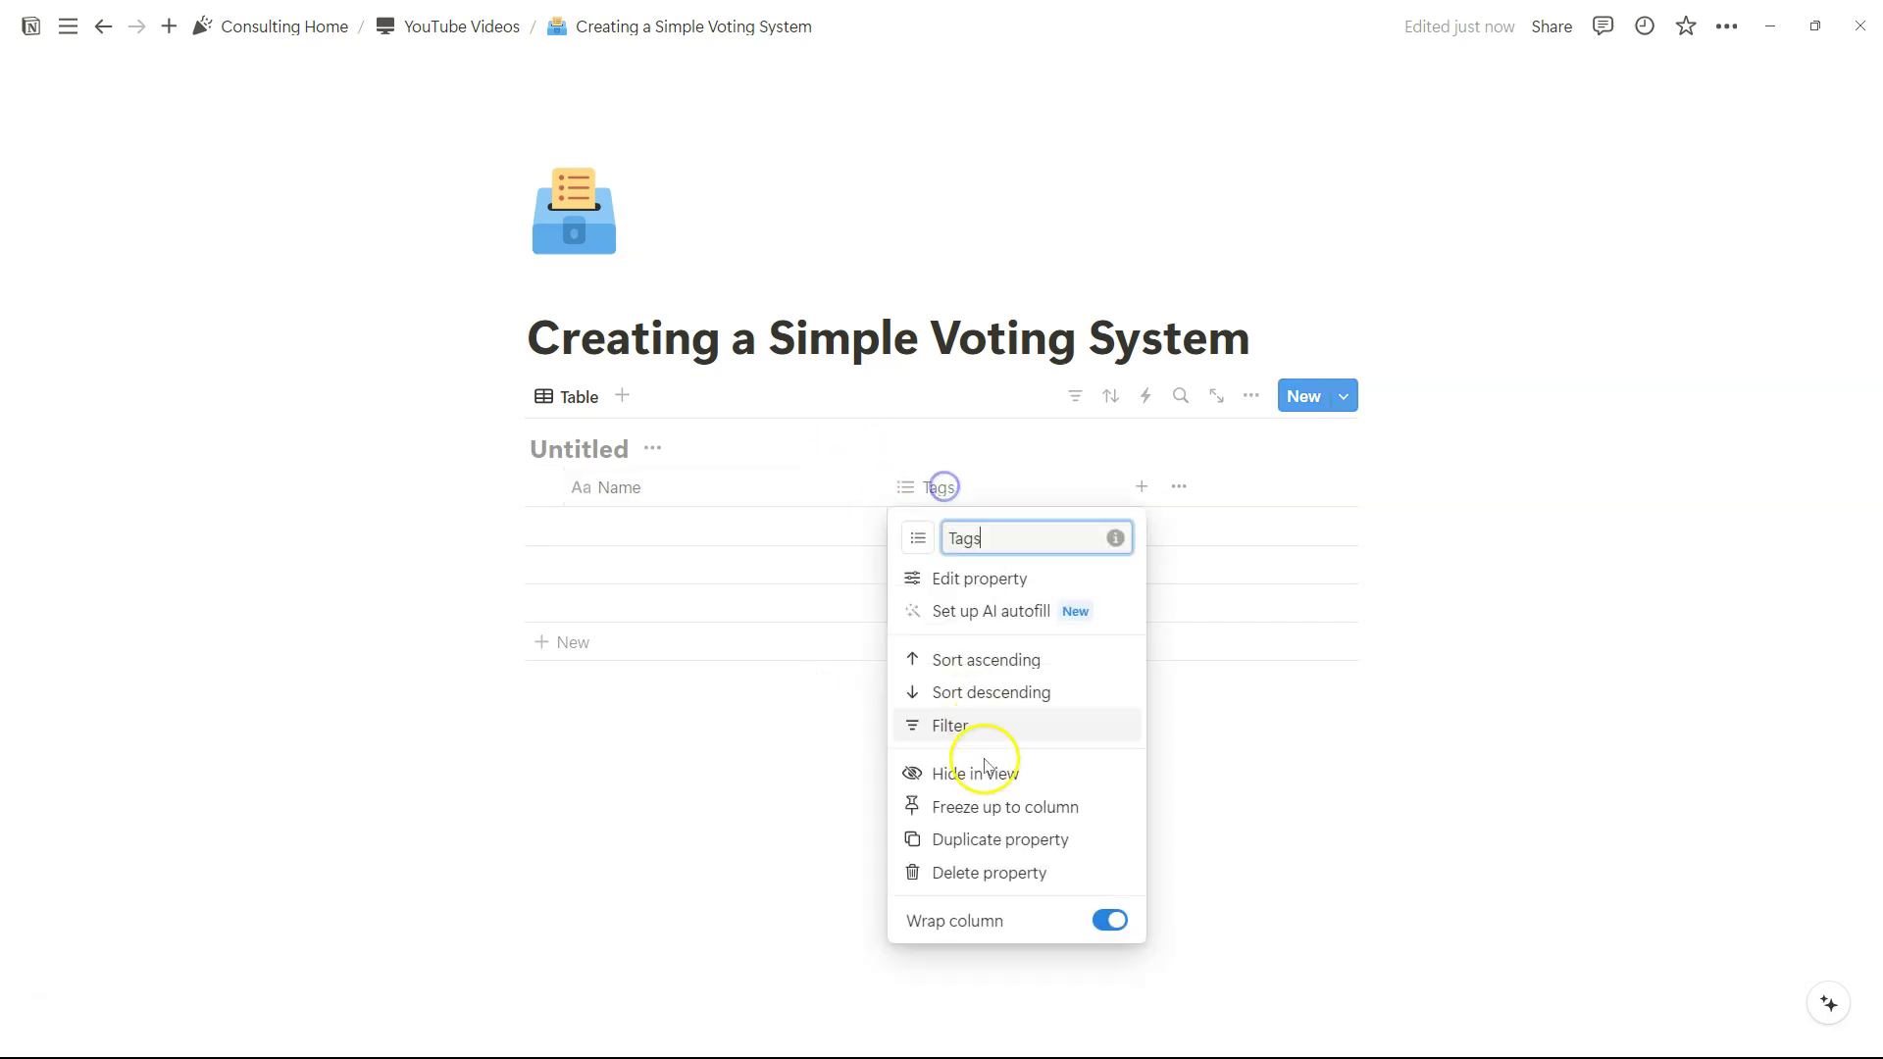
pyautogui.click(984, 870)
pyautogui.press('Return')
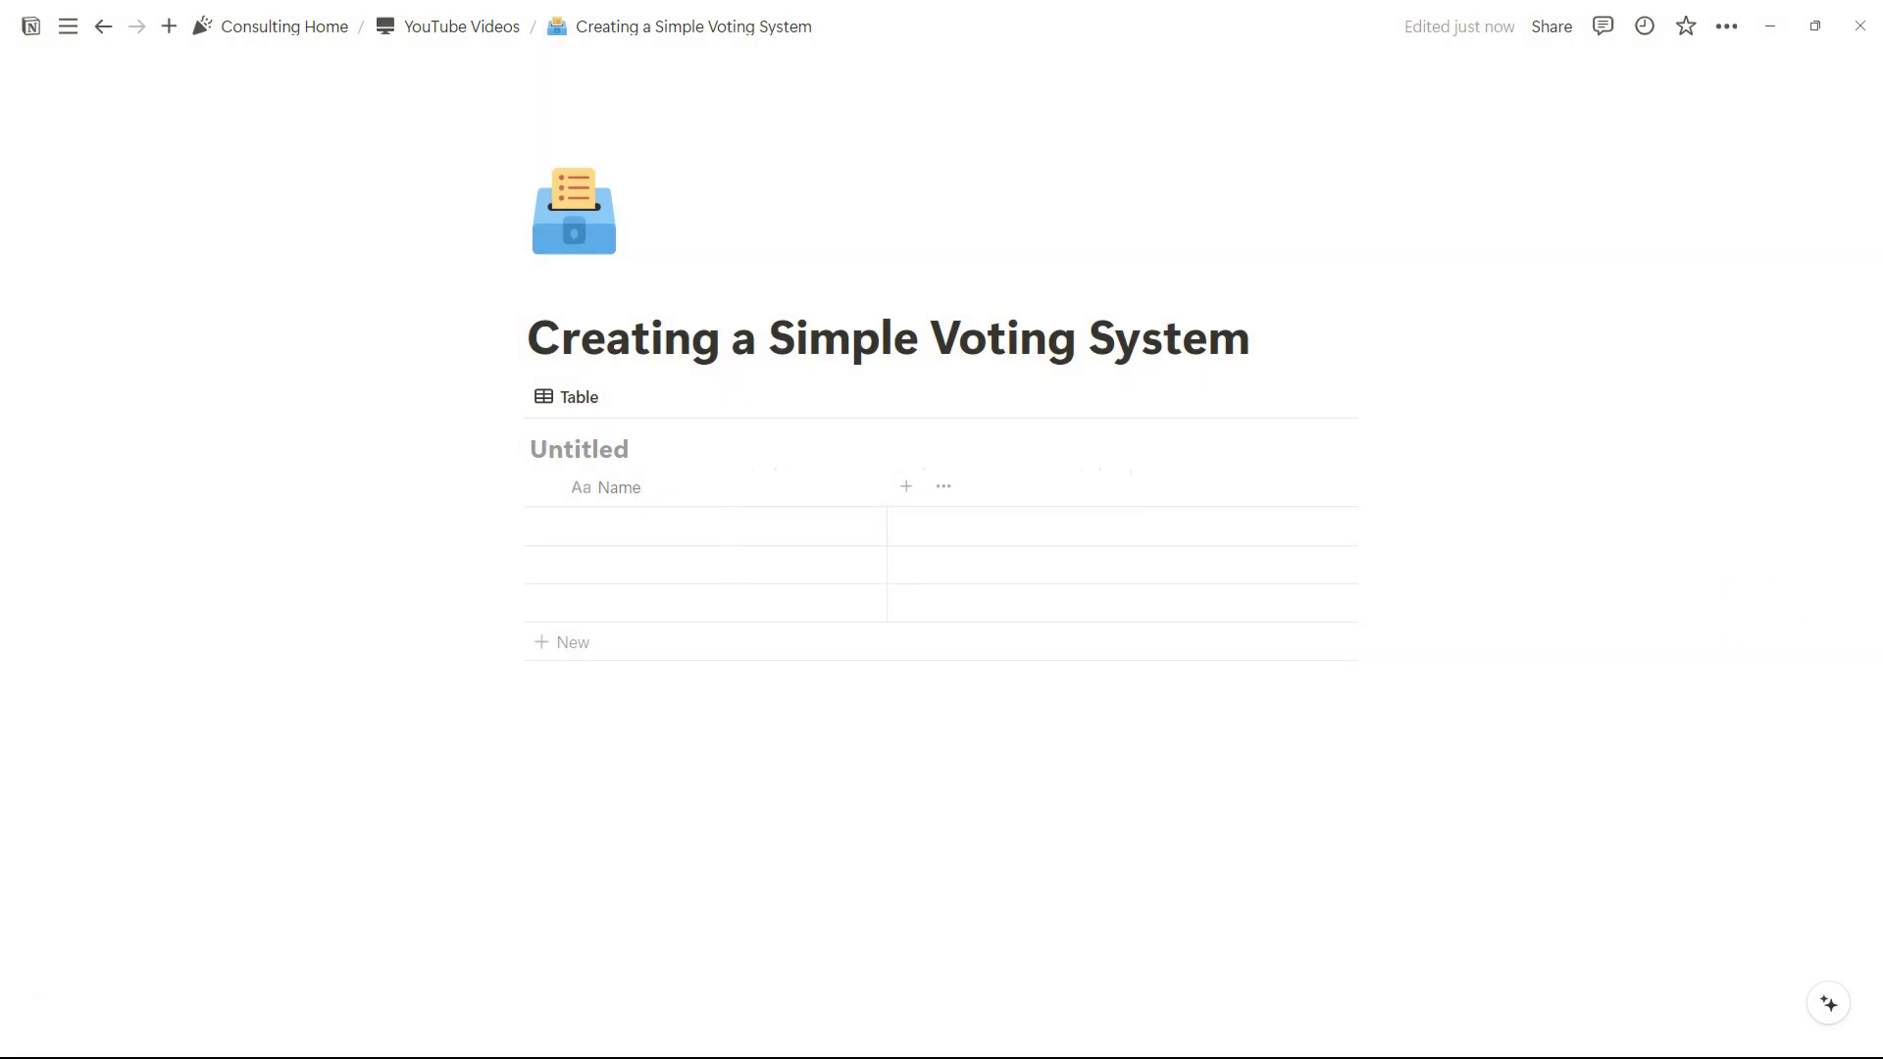
pyautogui.click(654, 450)
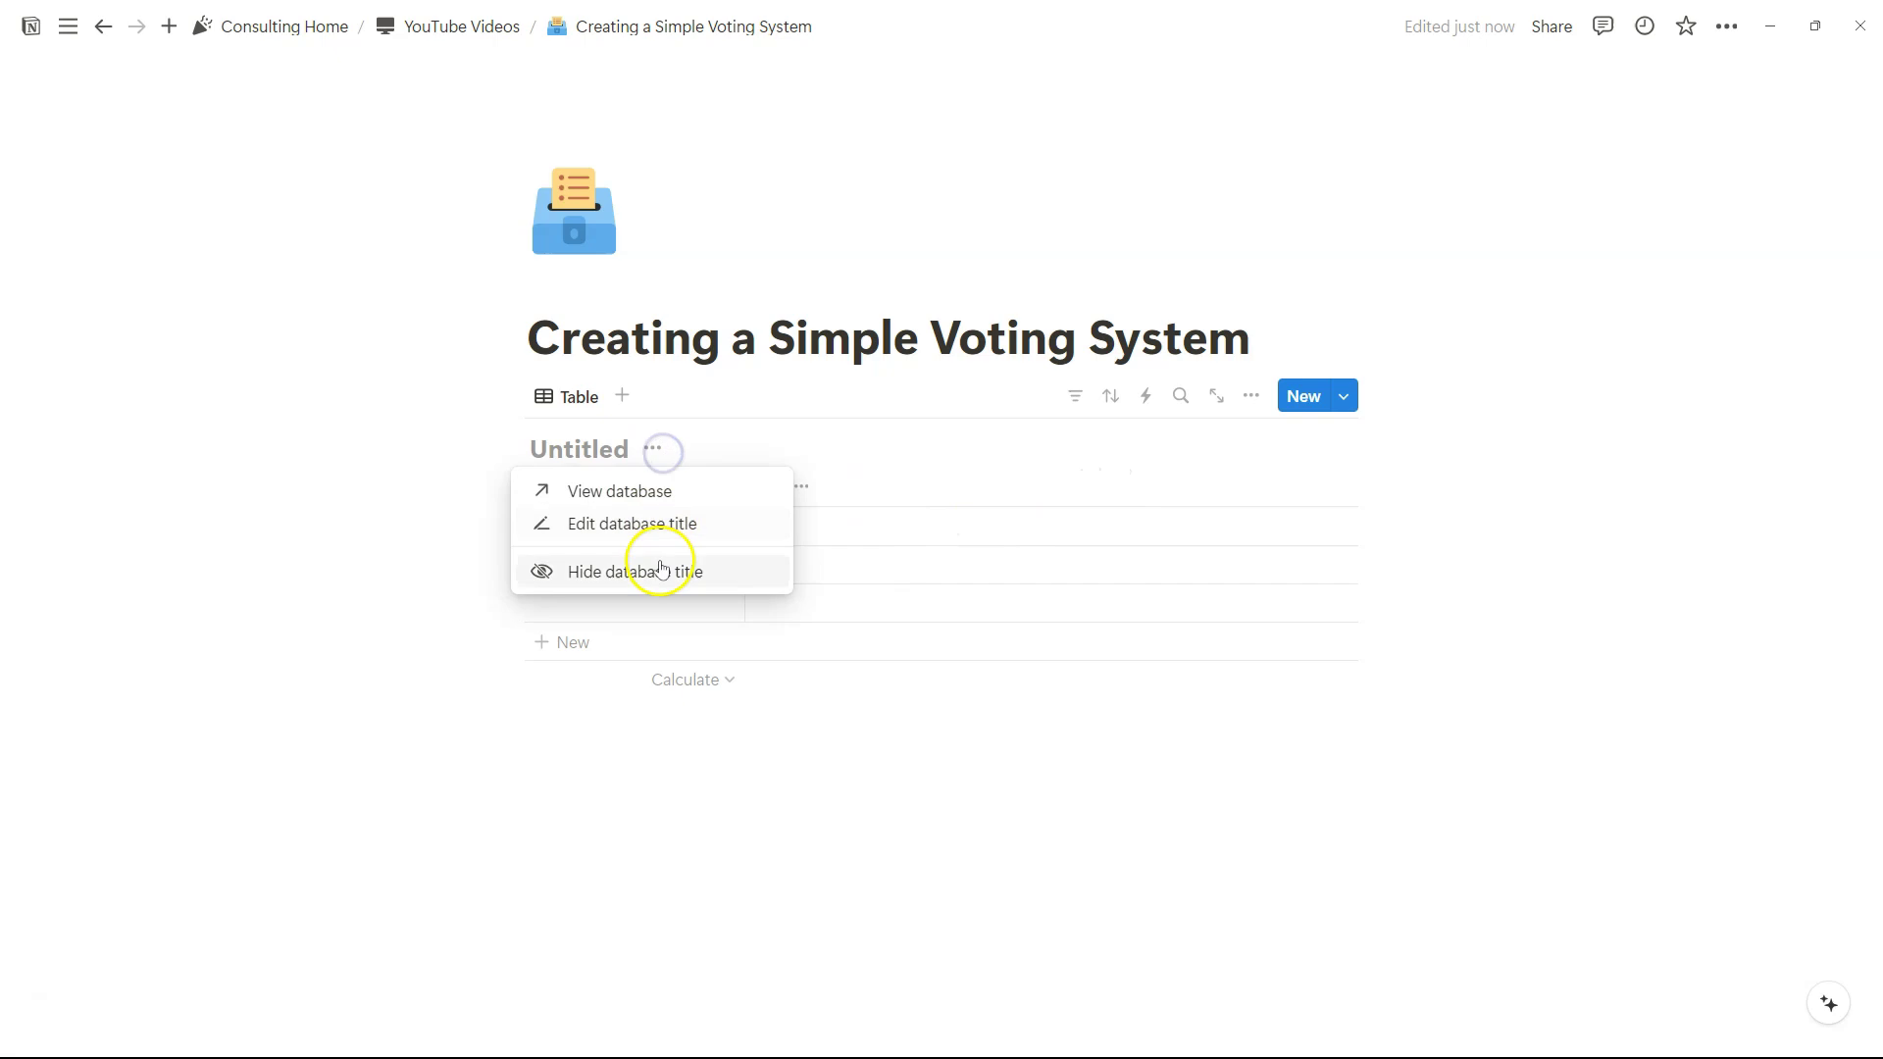
pyautogui.click(660, 567)
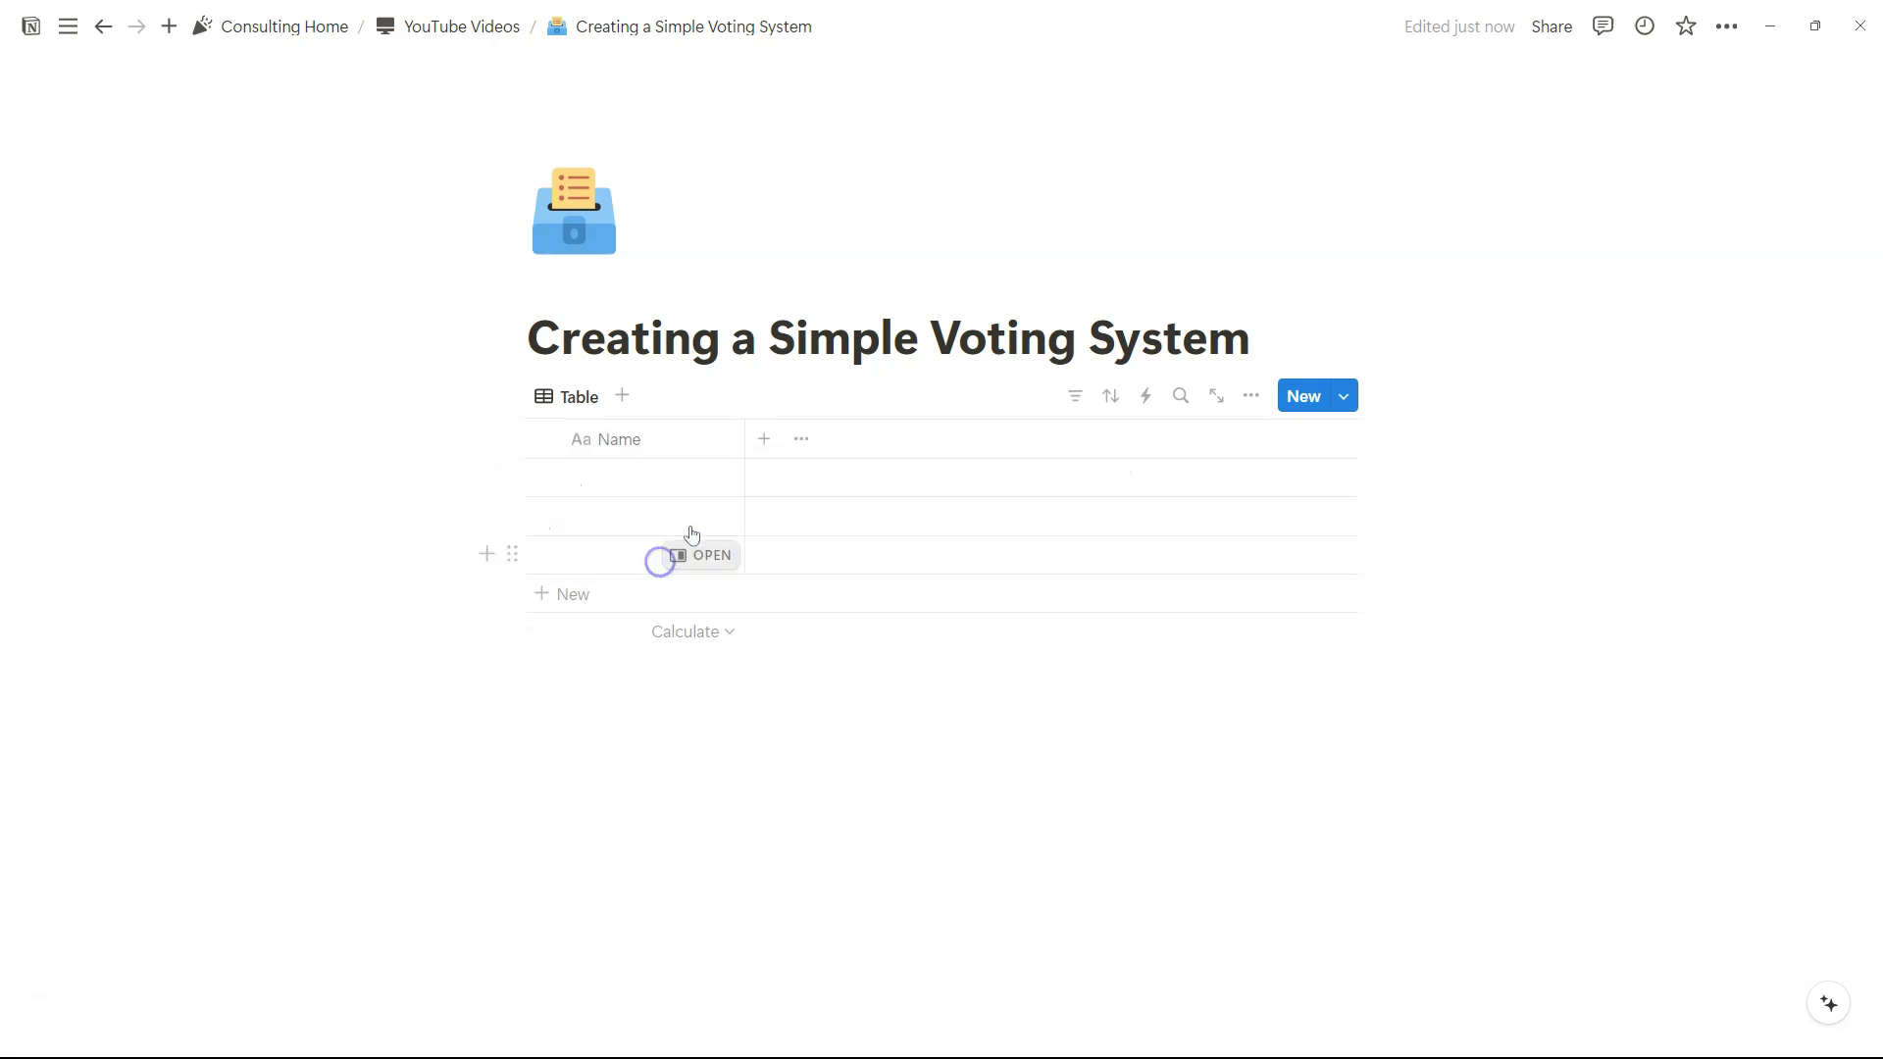
# Step: Add a Person column and a narrowed Button column to the table
pyautogui.click(757, 451)
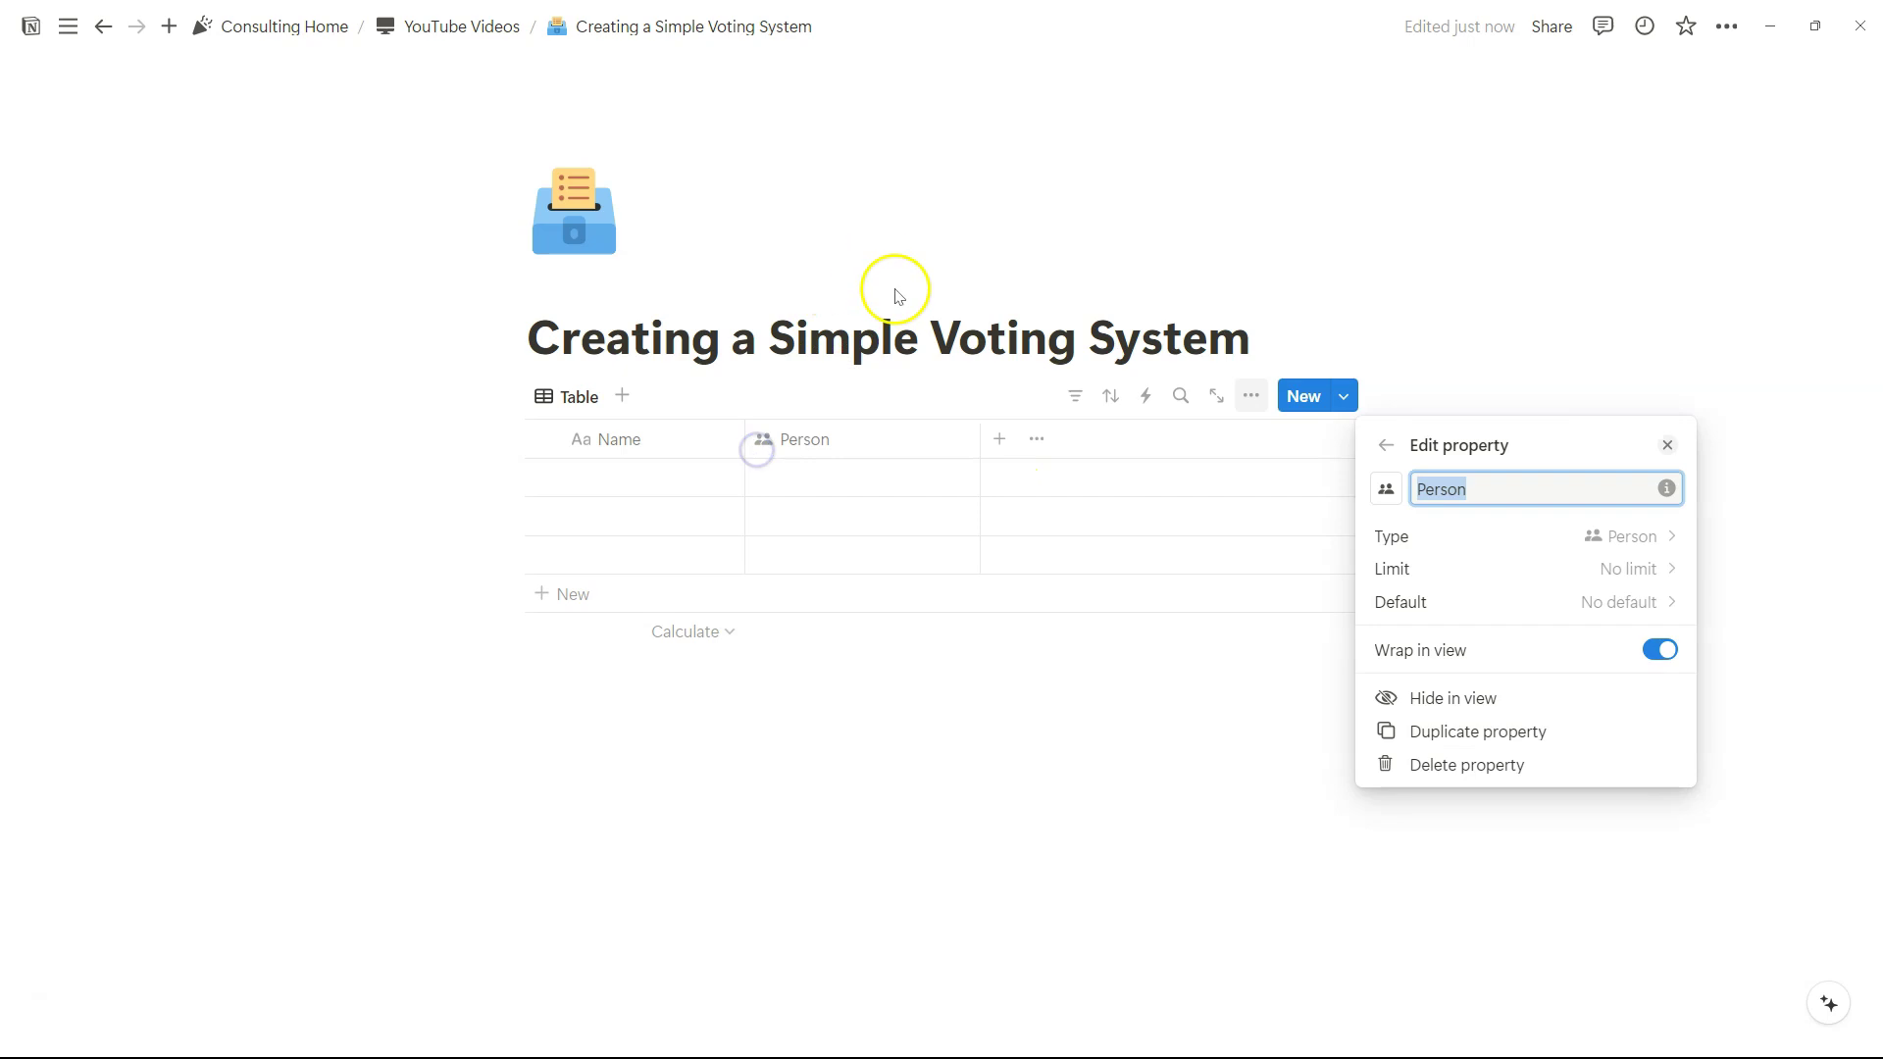
pyautogui.click(969, 411)
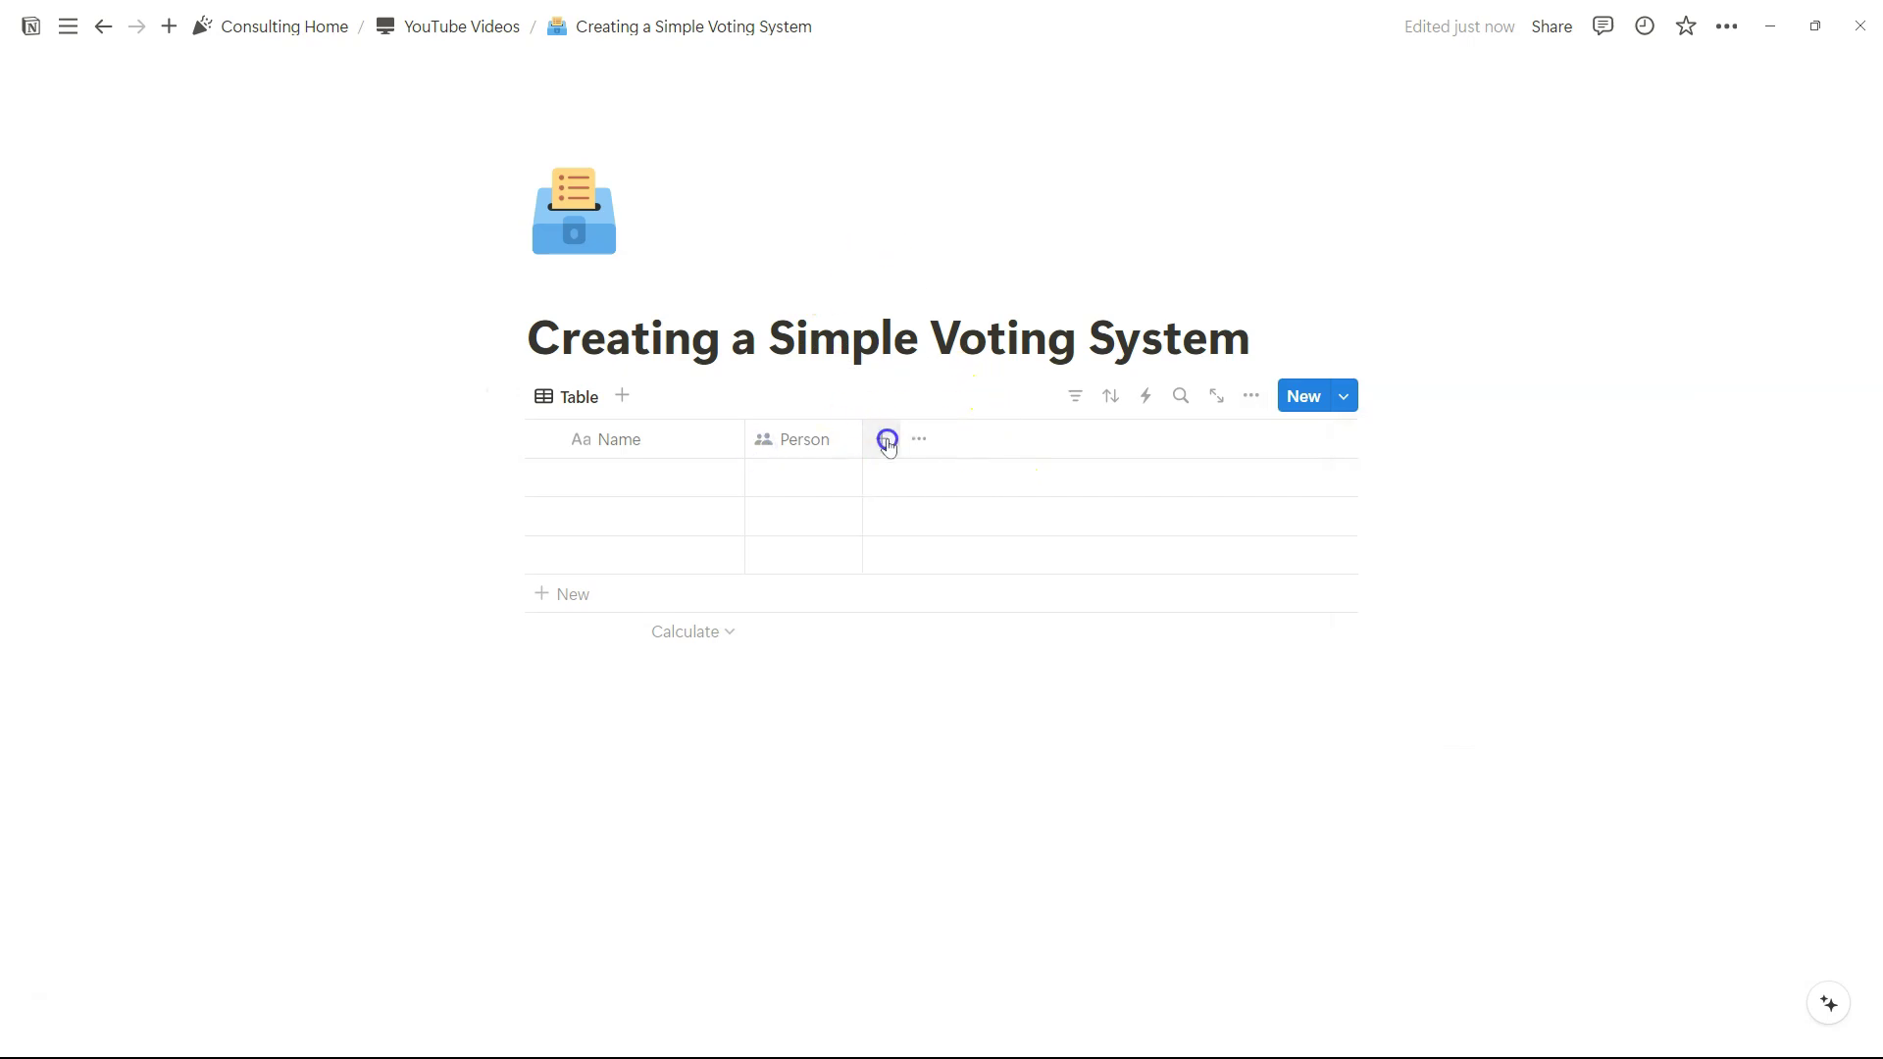
pyautogui.click(888, 442)
pyautogui.scroll(-4, 1481, 731)
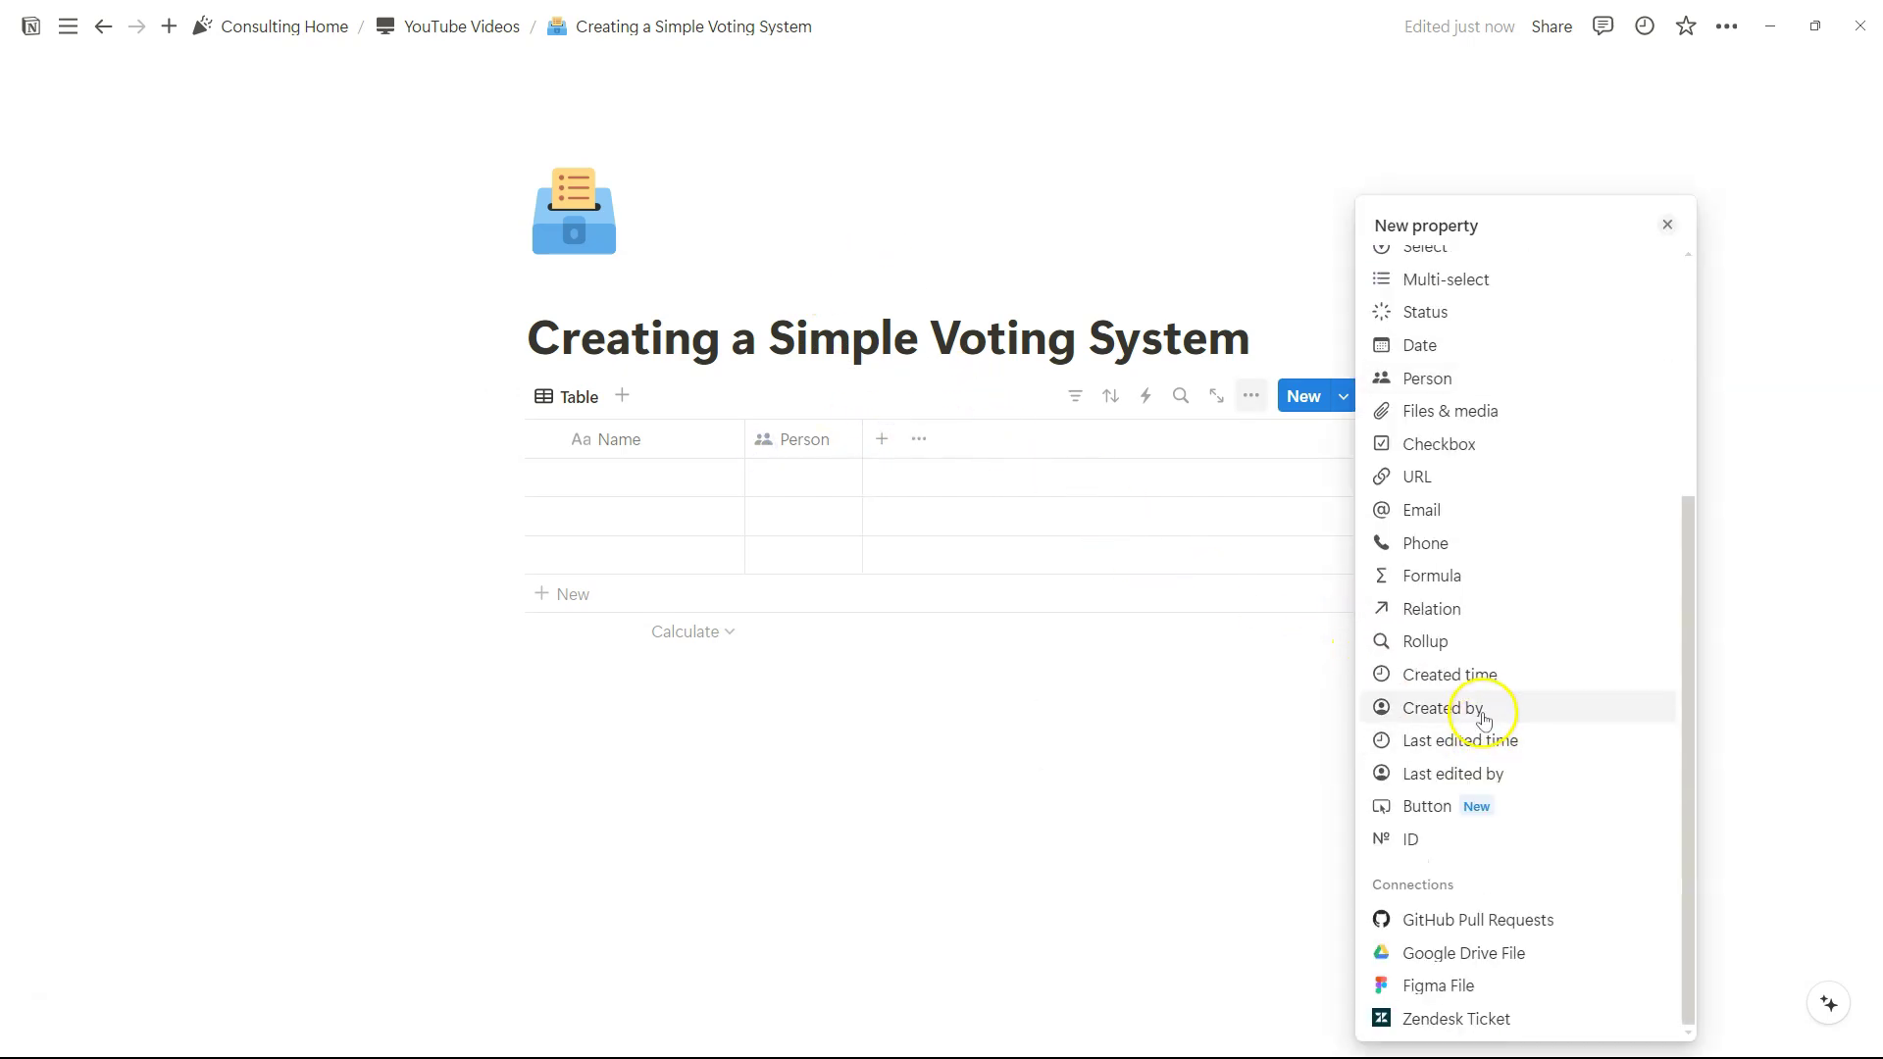
pyautogui.click(1426, 806)
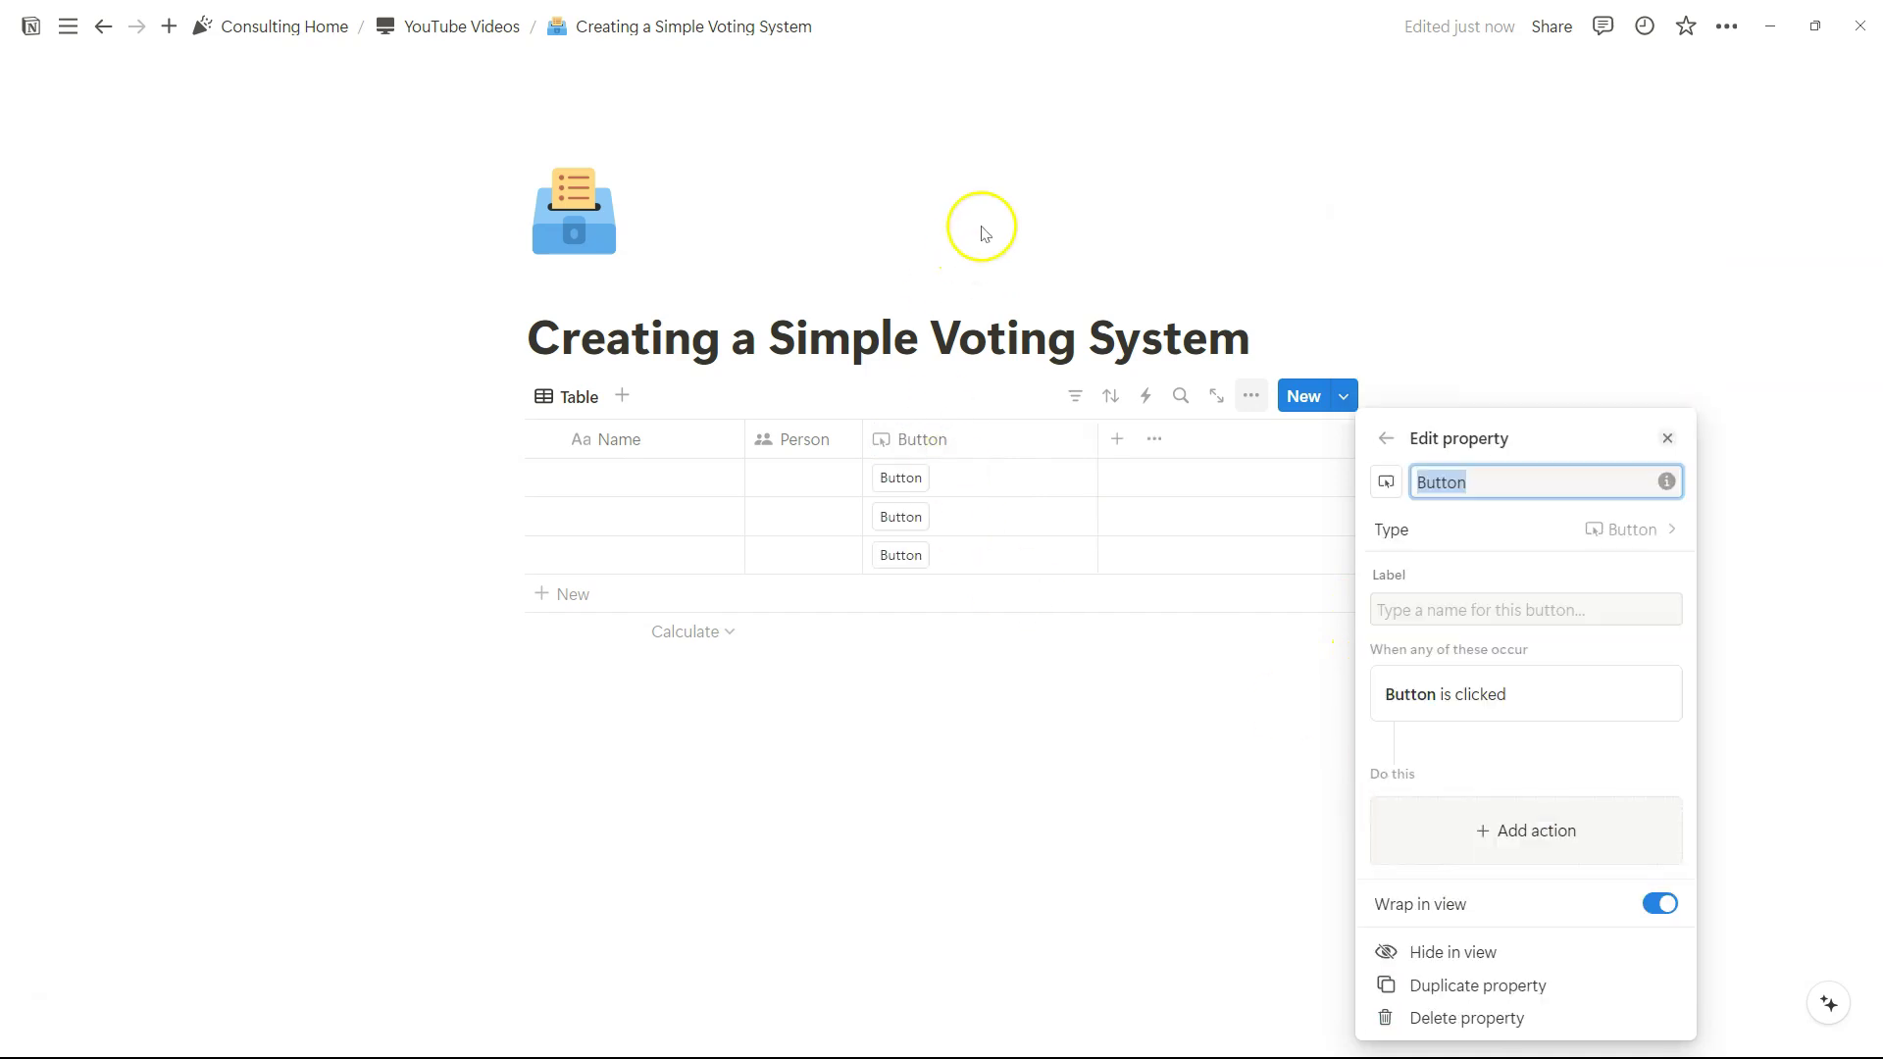
pyautogui.click(983, 232)
pyautogui.moveTo(1098, 439); pyautogui.dragTo(984, 441)
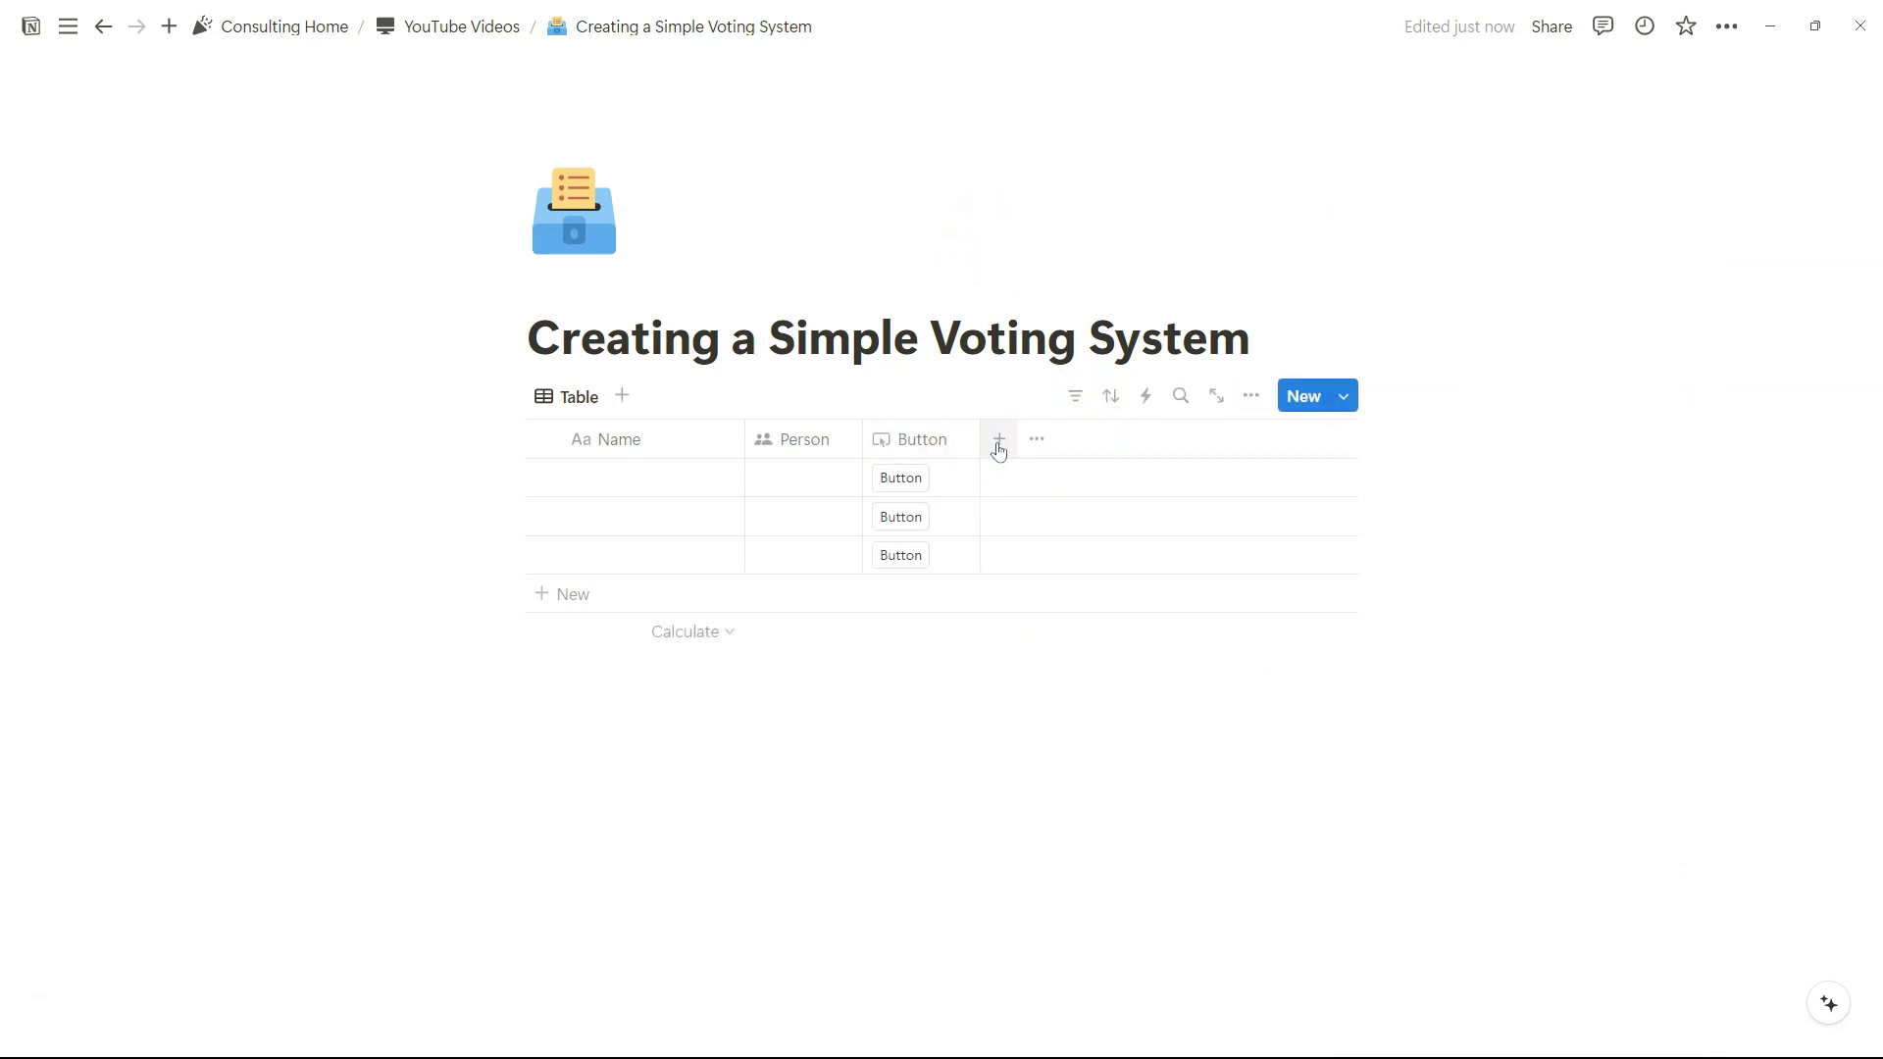
# Step: Add two Formula columns and a Number column renamed Total
pyautogui.click(998, 449)
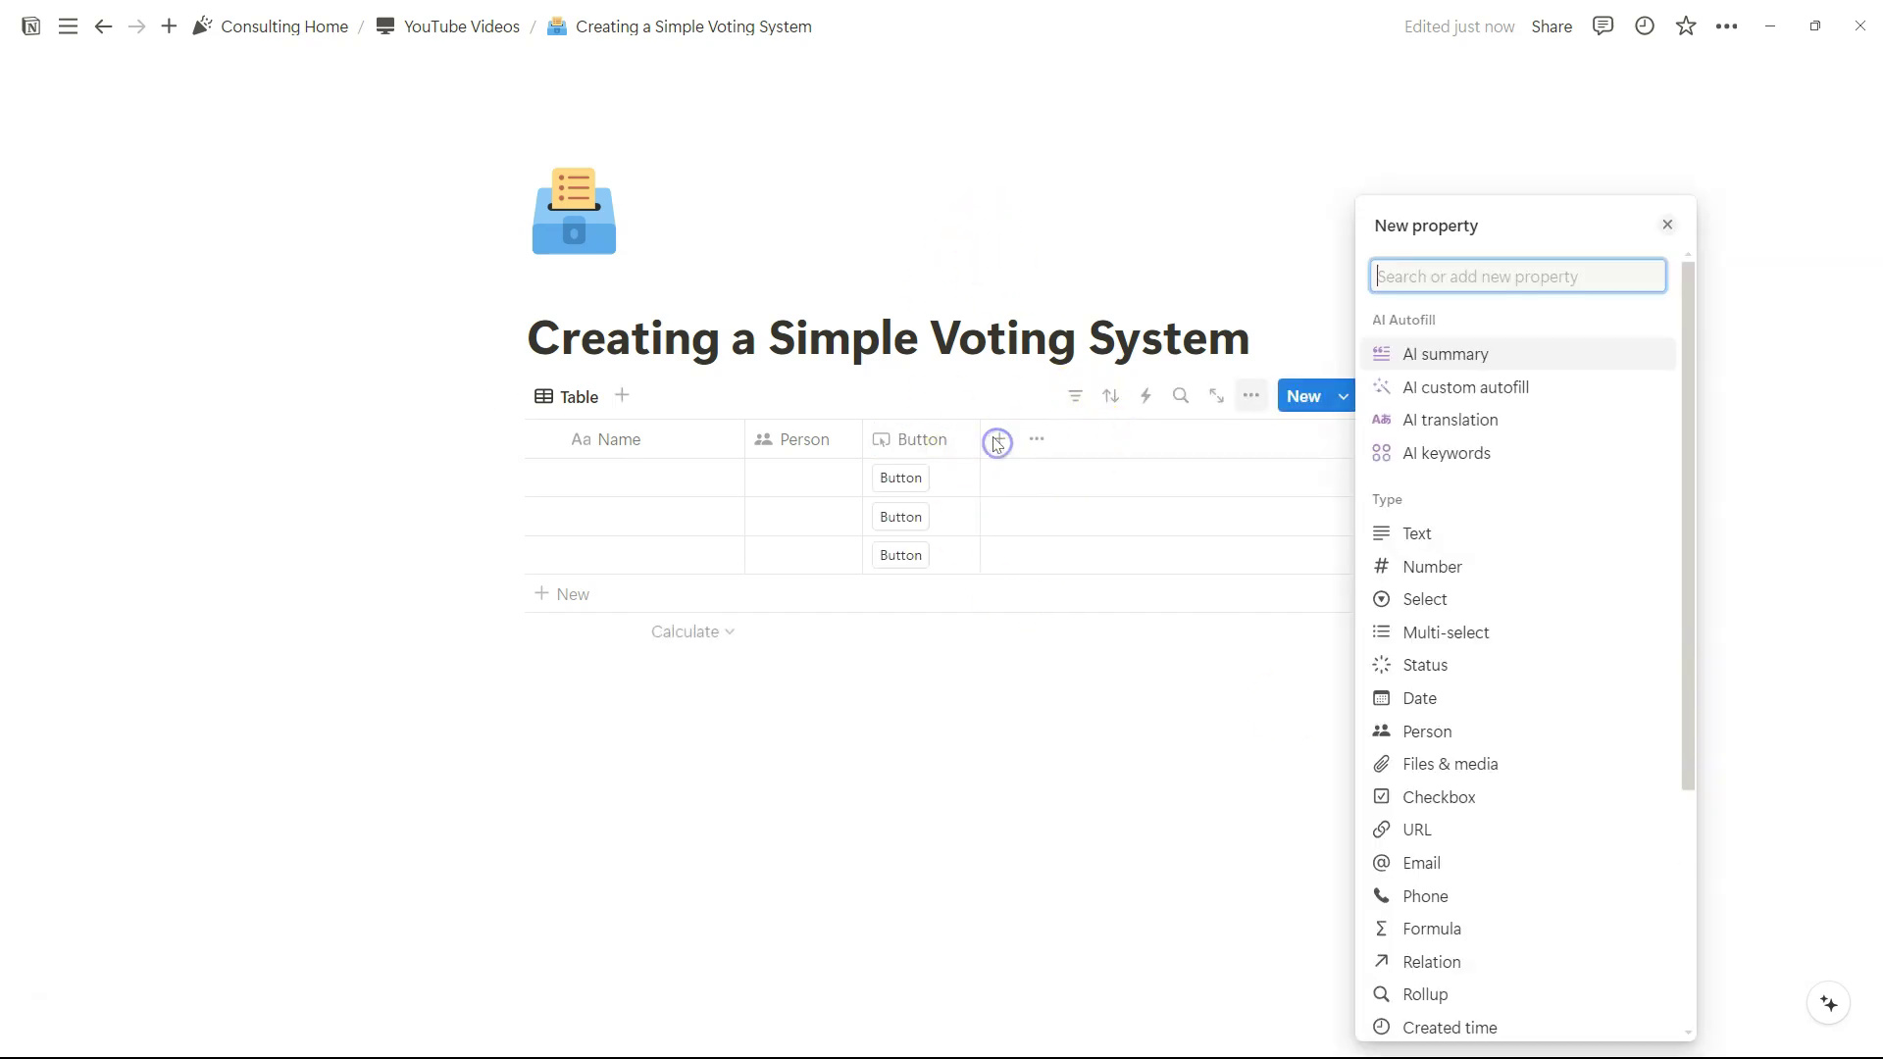
pyautogui.doubleClick(1486, 932)
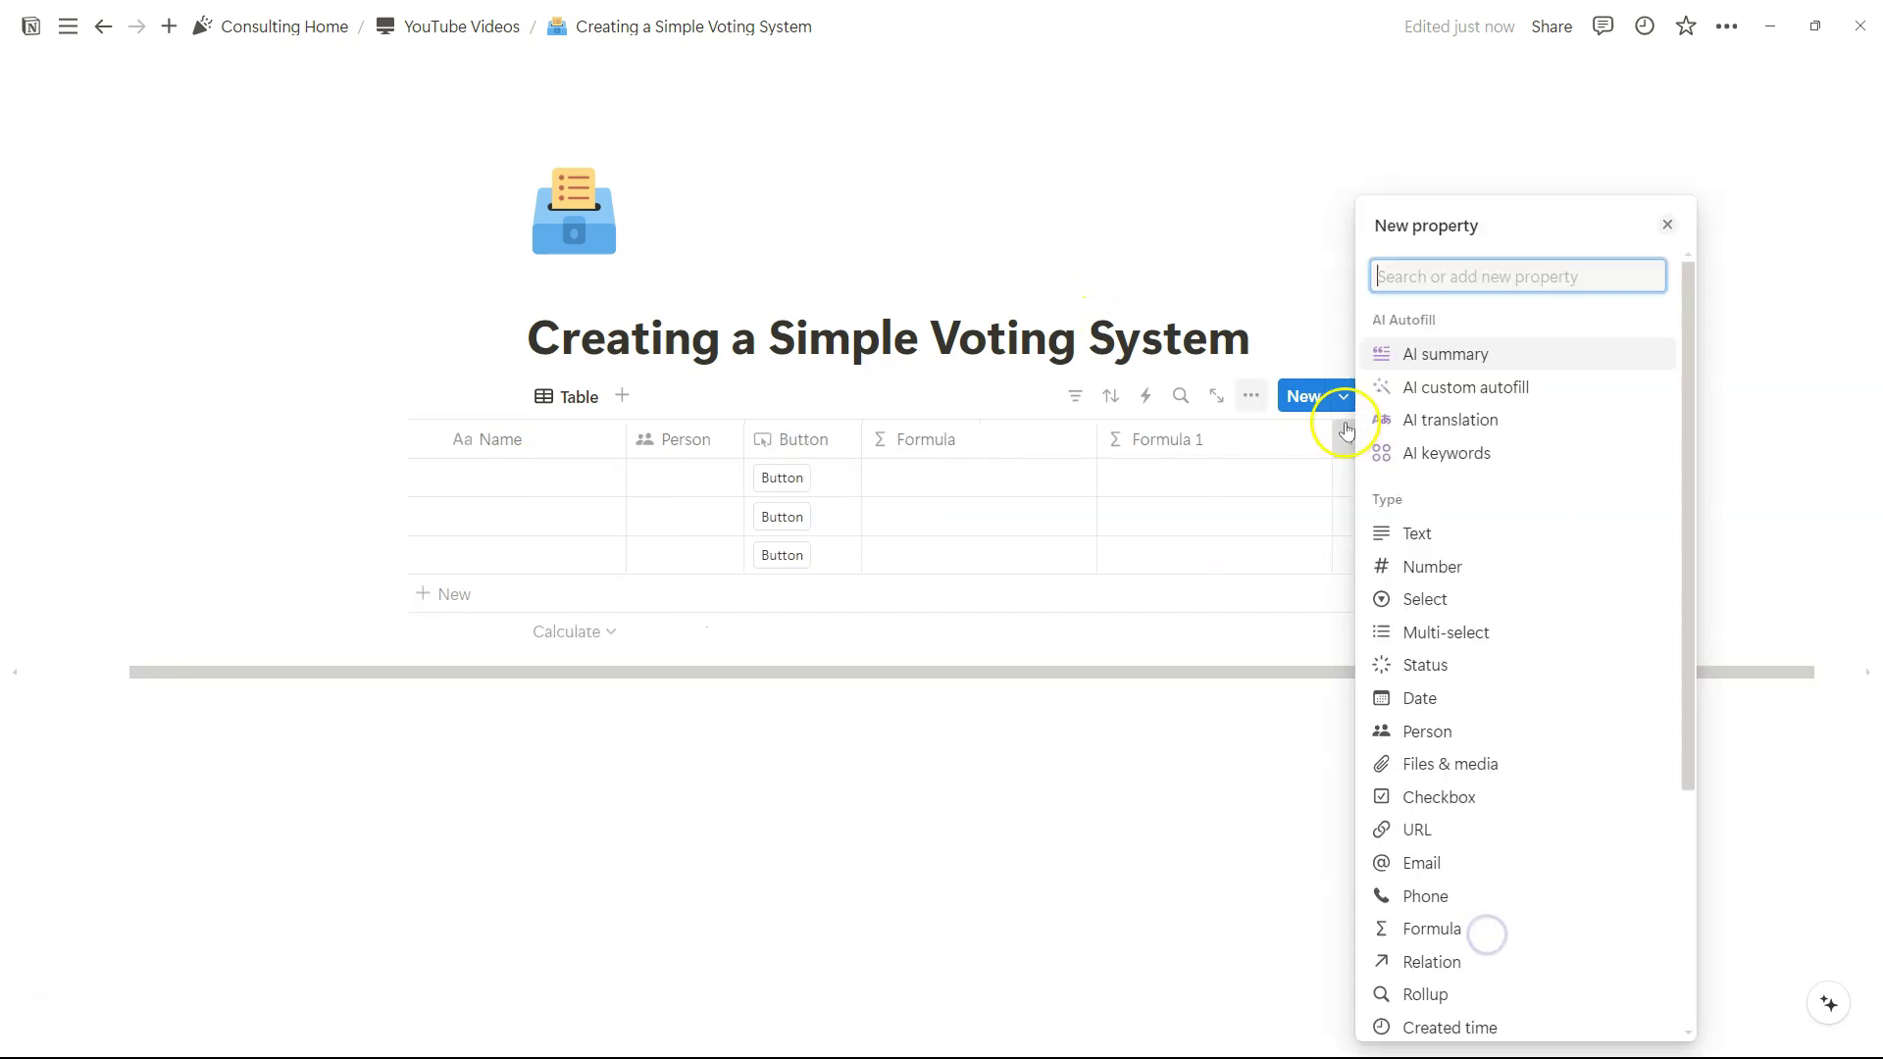
pyautogui.click(1461, 569)
pyautogui.click(1173, 239)
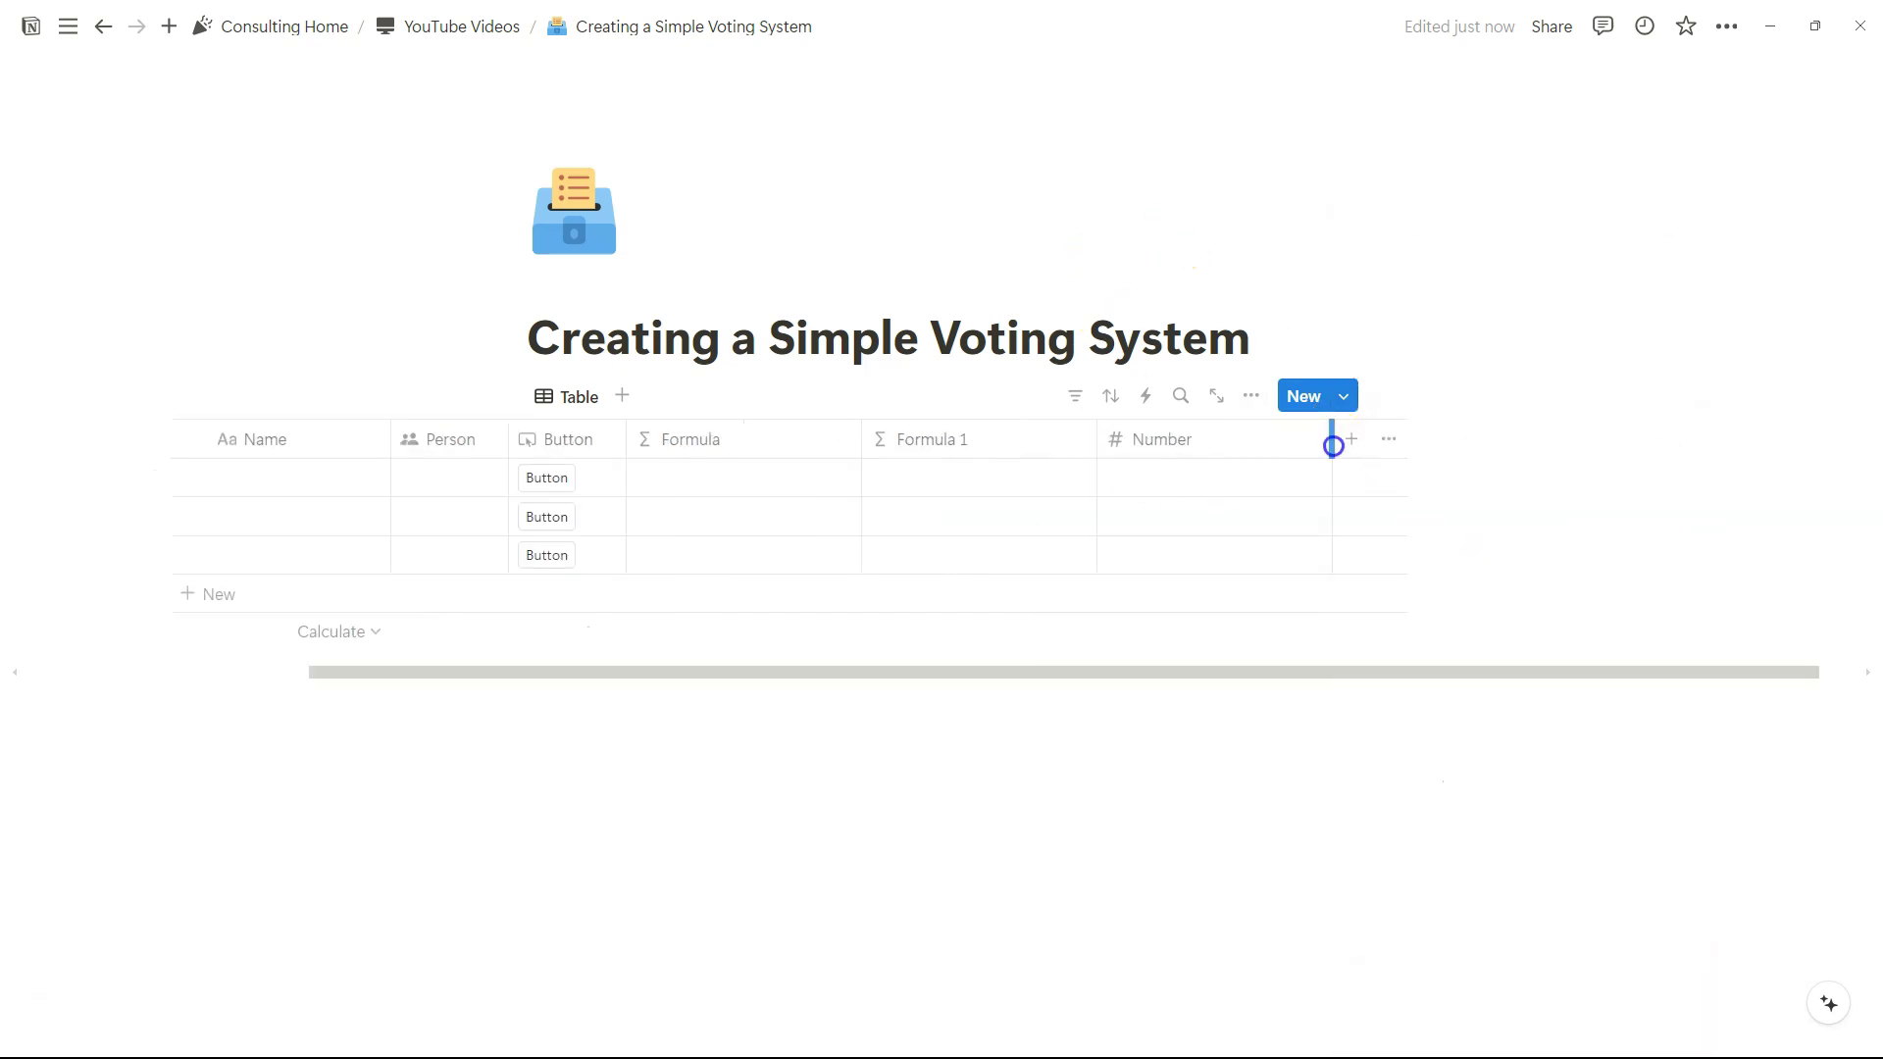
pyautogui.click(1214, 441)
pyautogui.hotkey('ctrl', 'a')
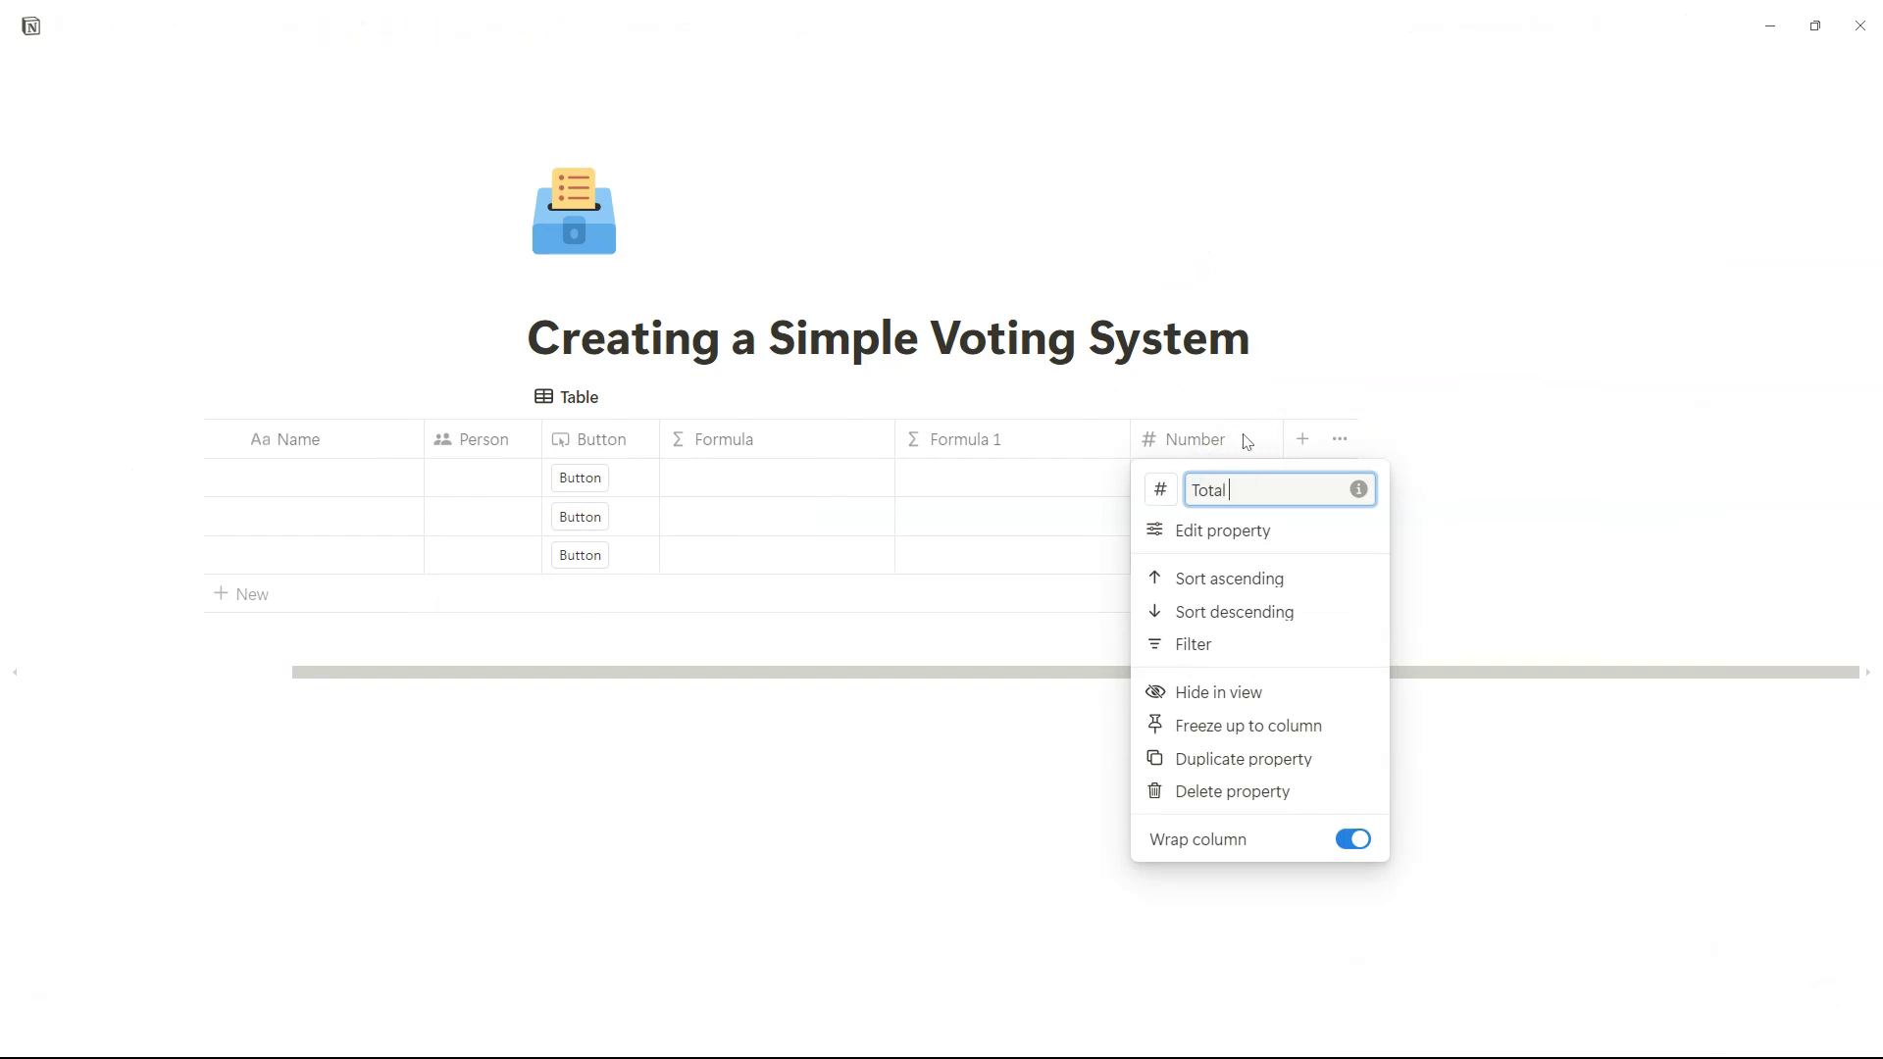
pyautogui.write('Total')
pyautogui.click(1087, 672)
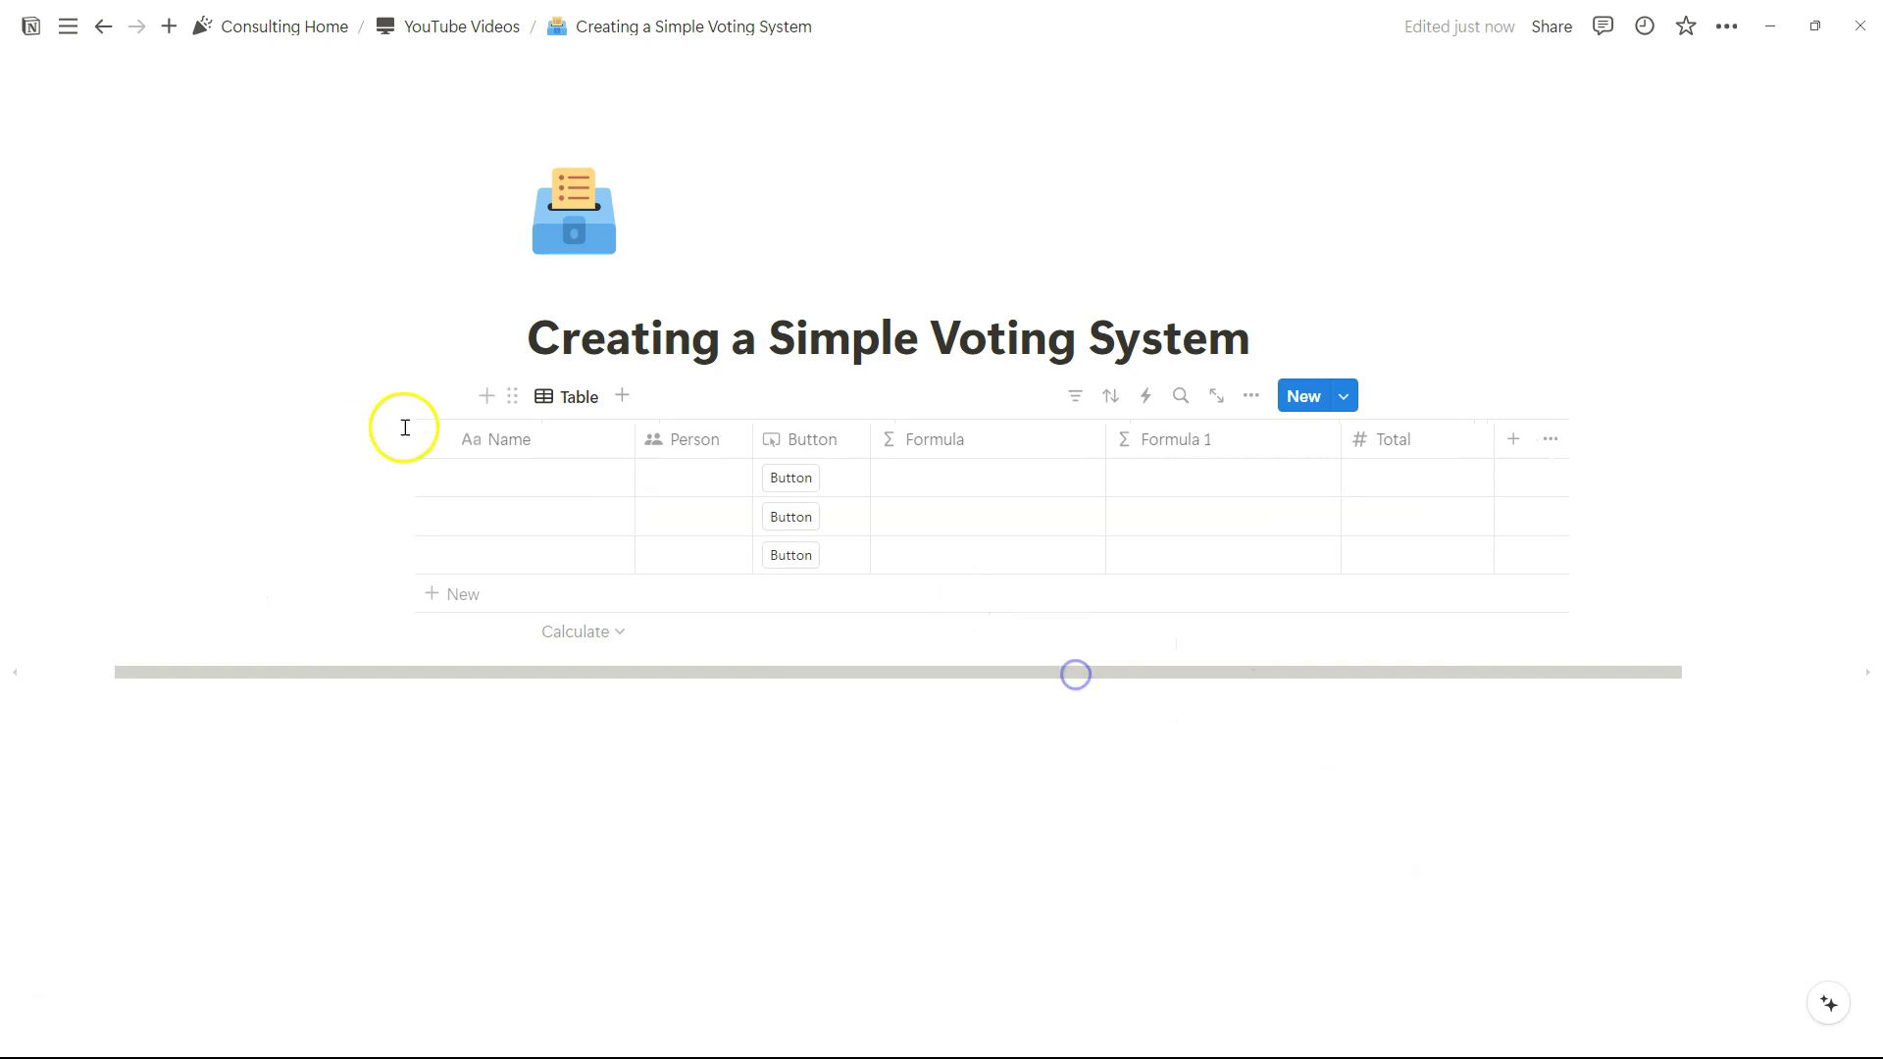
# Step: Delete all existing rows and add a single new empty row
pyautogui.click(432, 438)
pyautogui.click(815, 395)
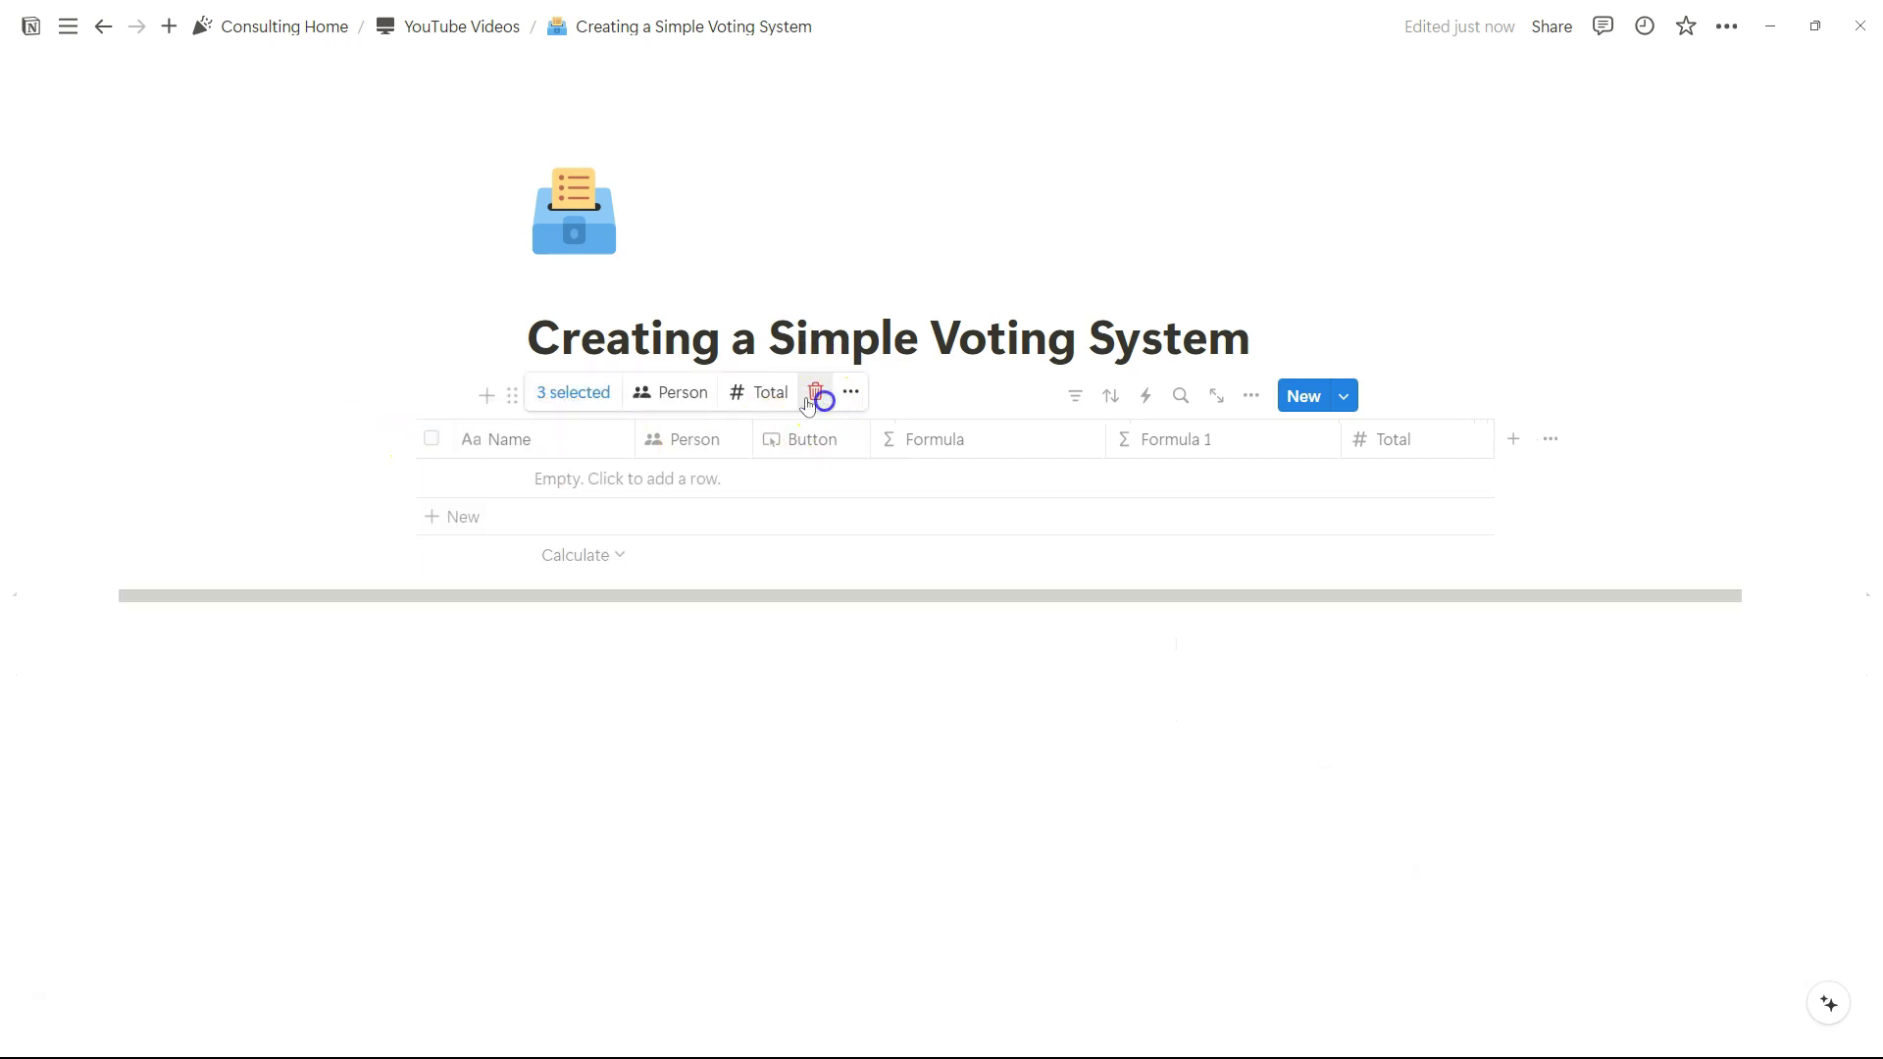
pyautogui.click(1197, 480)
pyautogui.click(1085, 484)
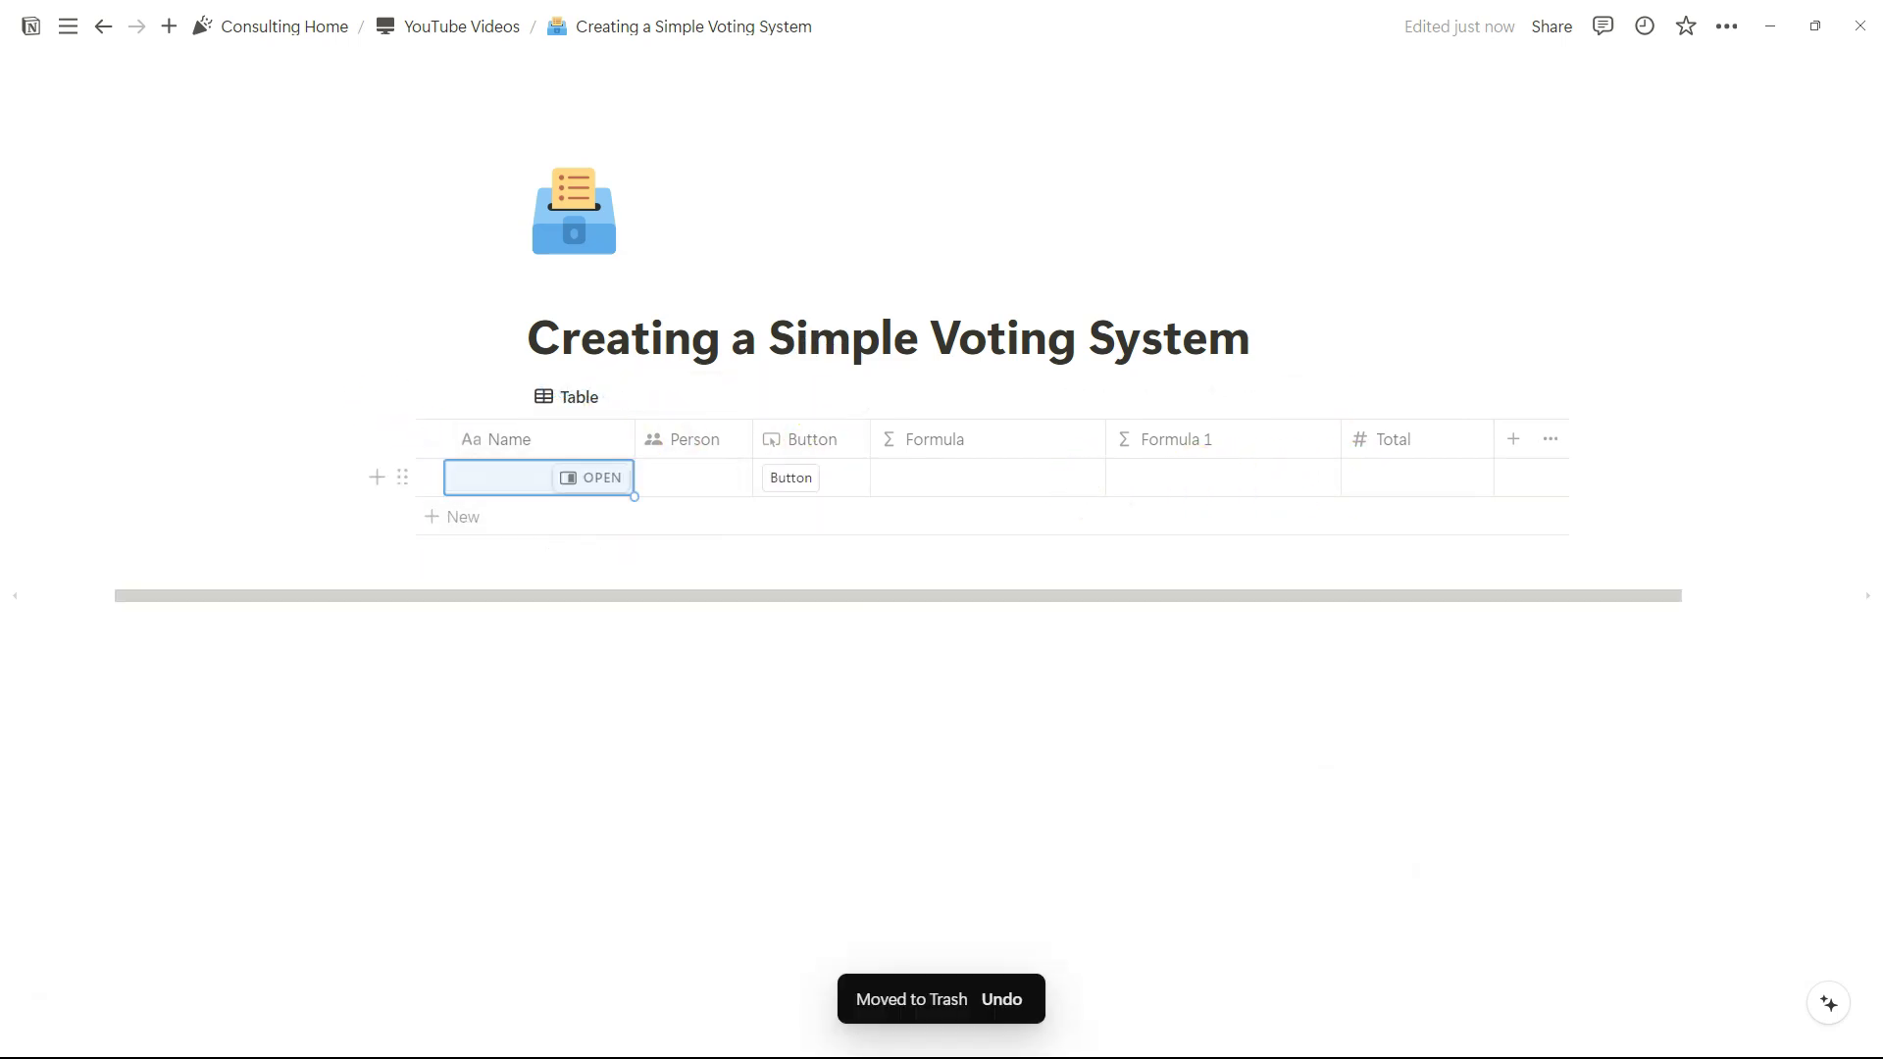
# Step: Rename Formula to Total Votes and Formula 1 to % Total, narrowing Total Votes slightly
pyautogui.click(988, 438)
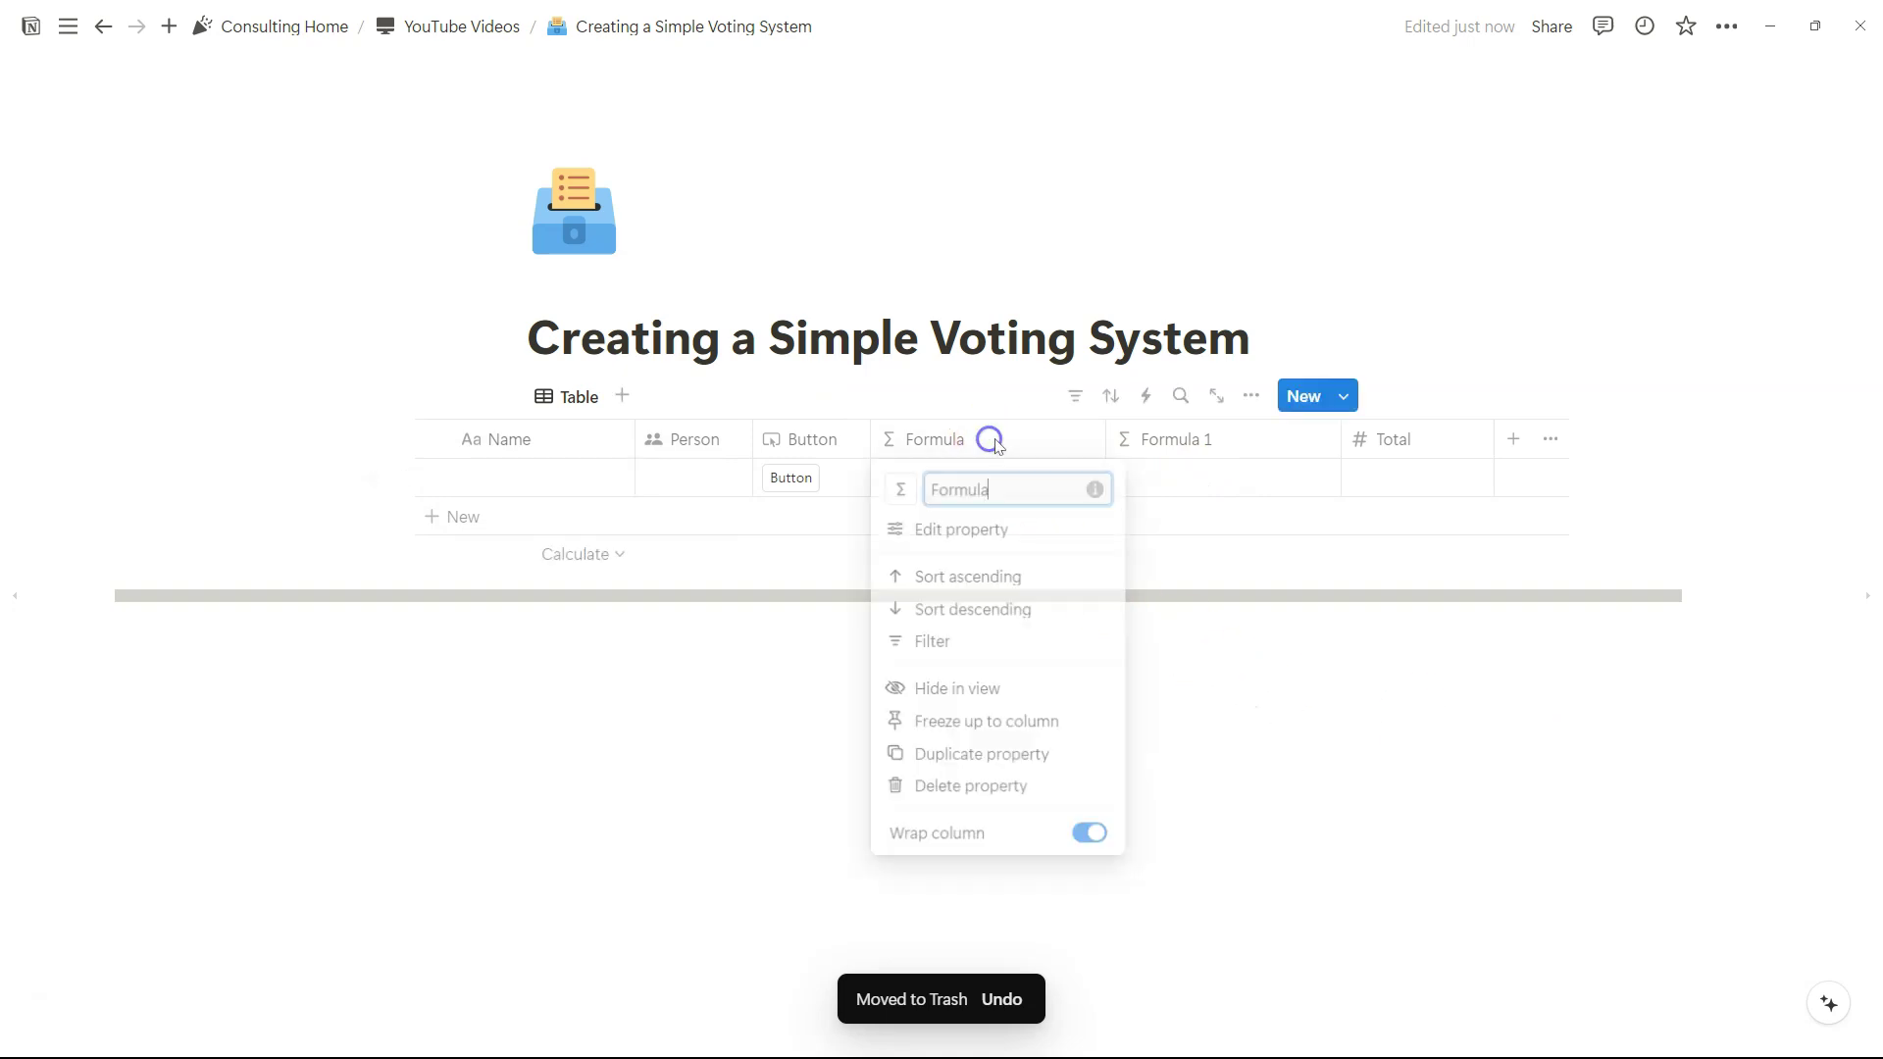
pyautogui.write('Total Votes')
pyautogui.click(1261, 439)
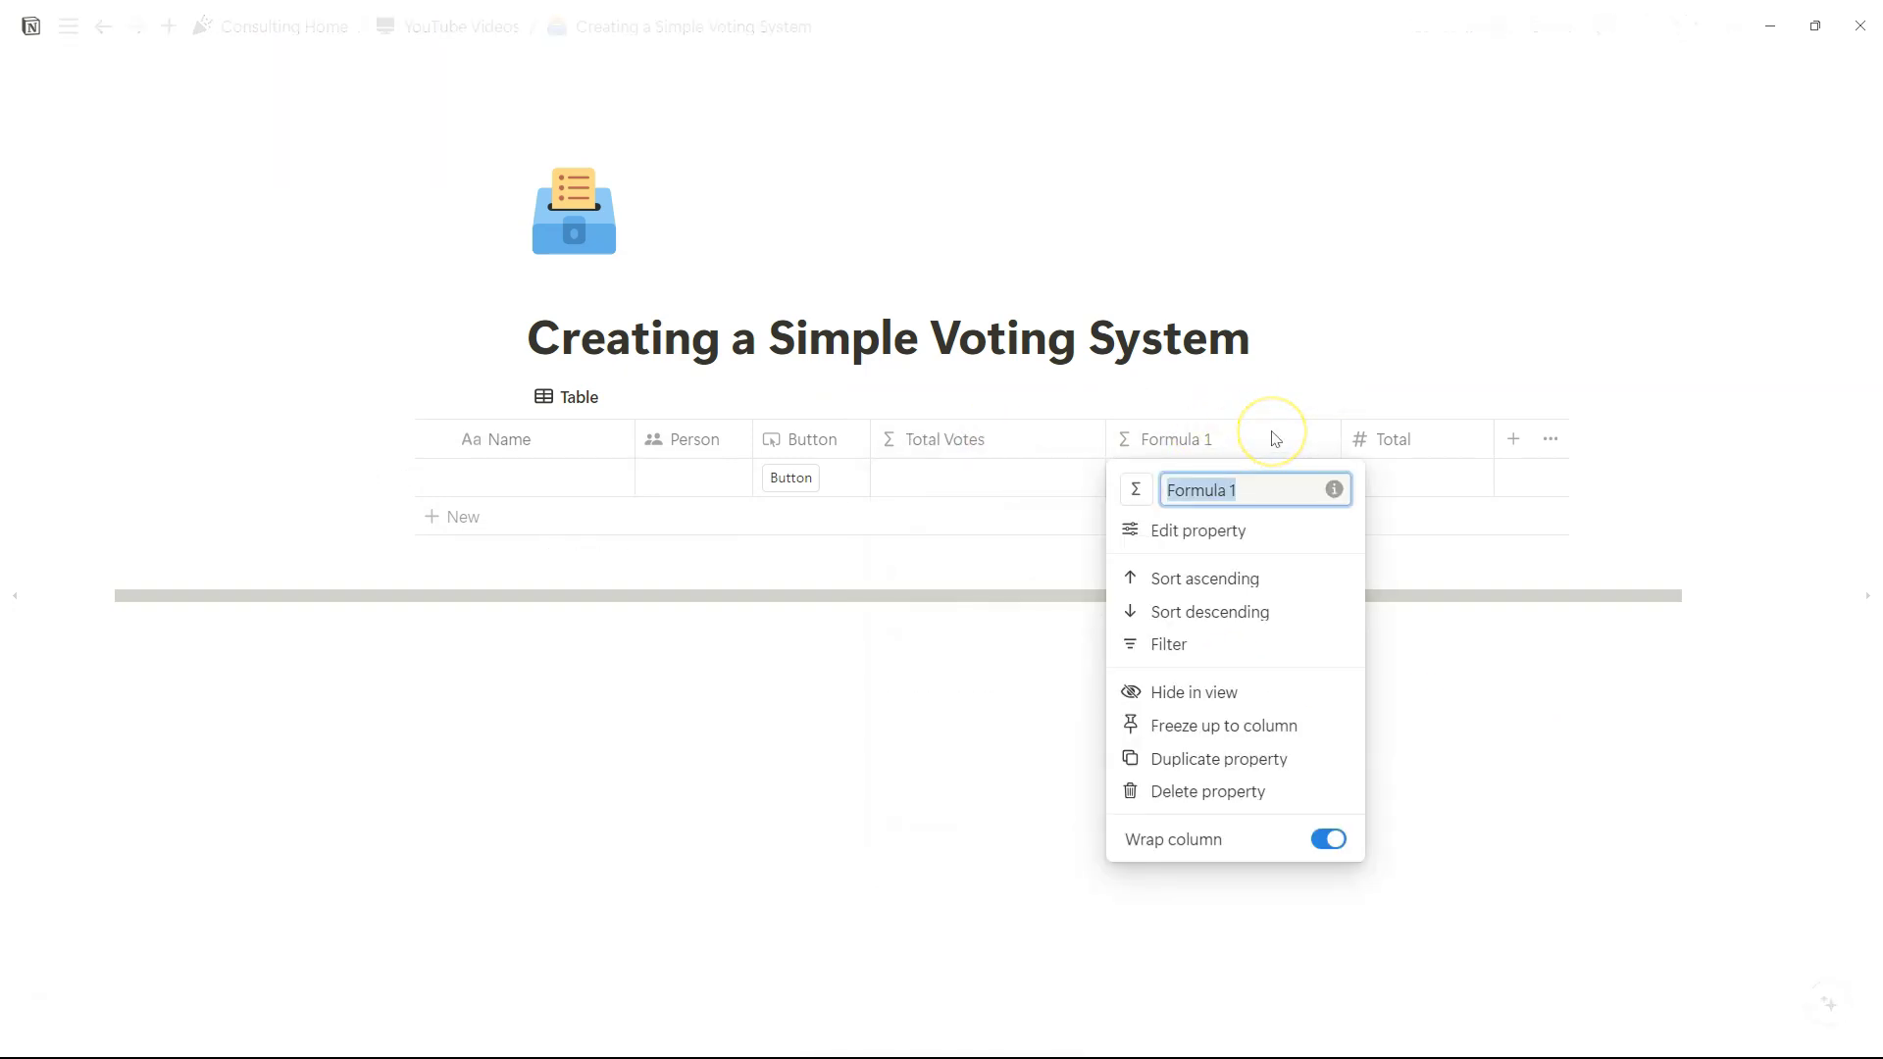
pyautogui.write('% Total')
pyautogui.press('Return')
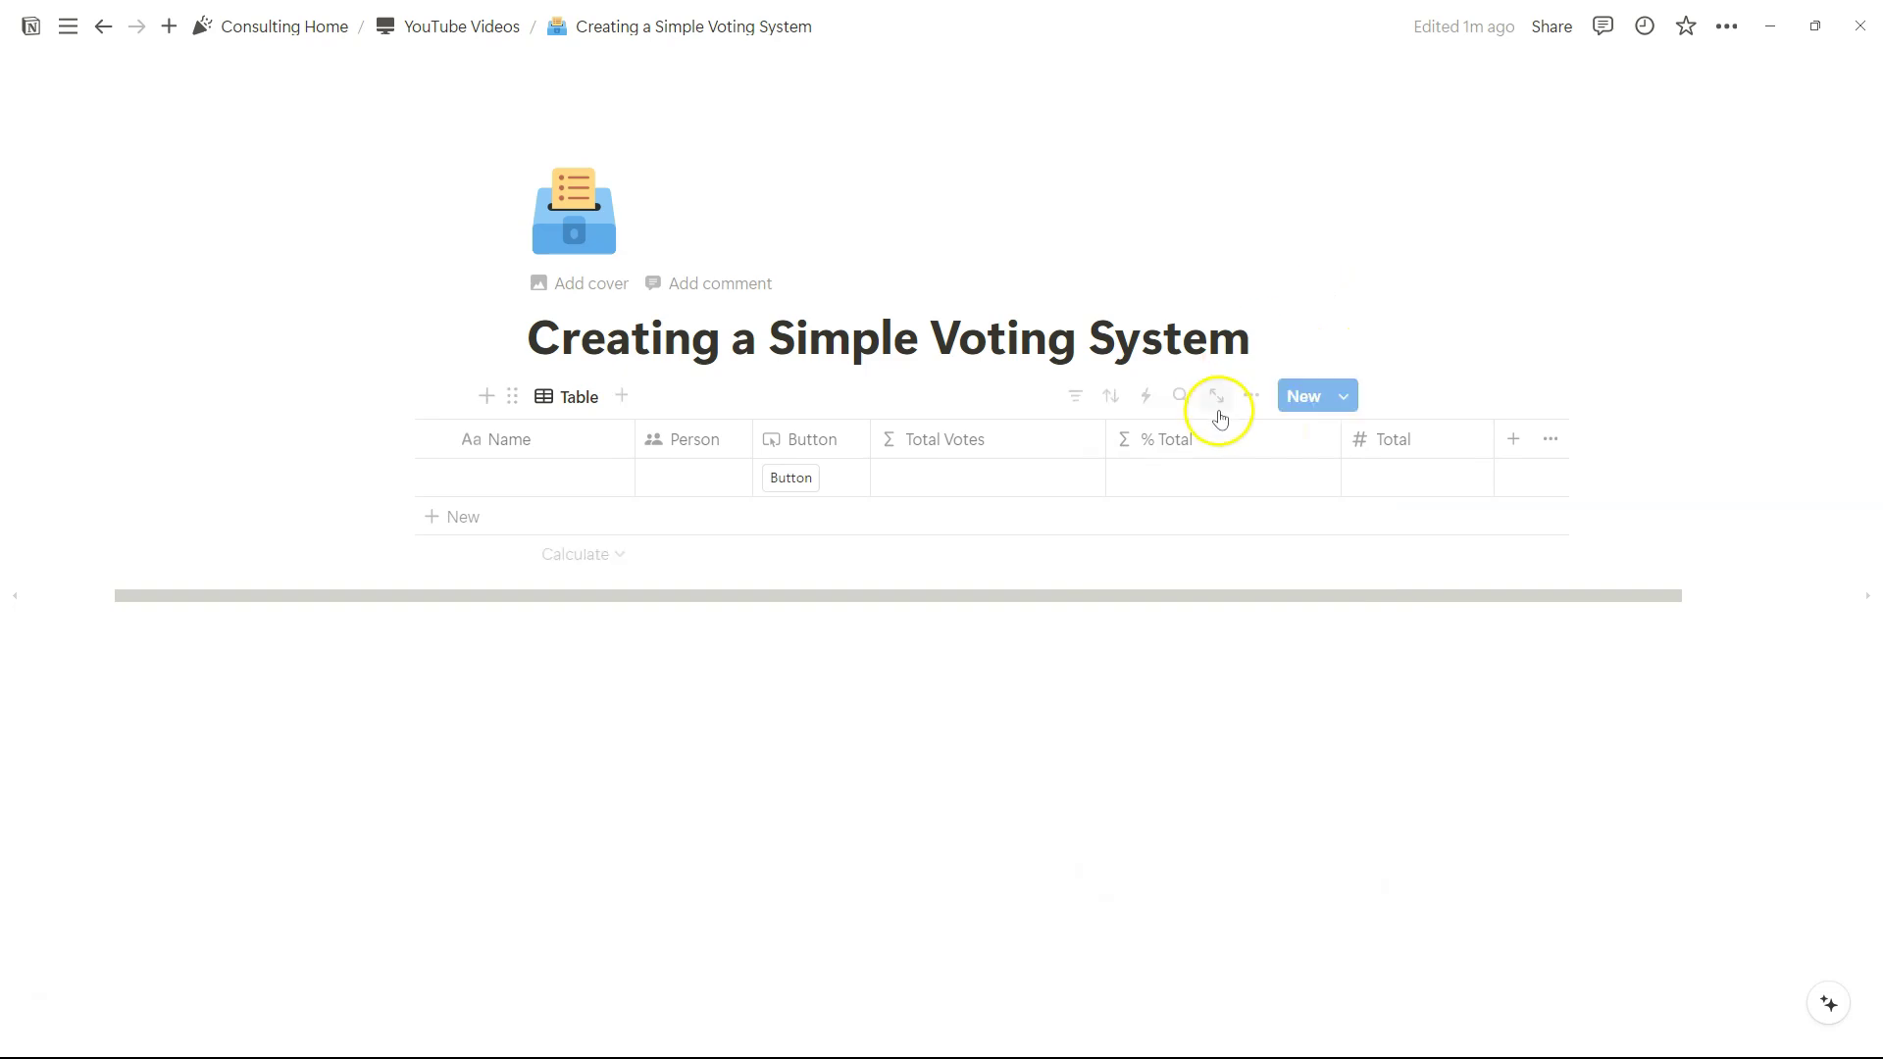
pyautogui.moveTo(1105, 438); pyautogui.dragTo(1083, 439)
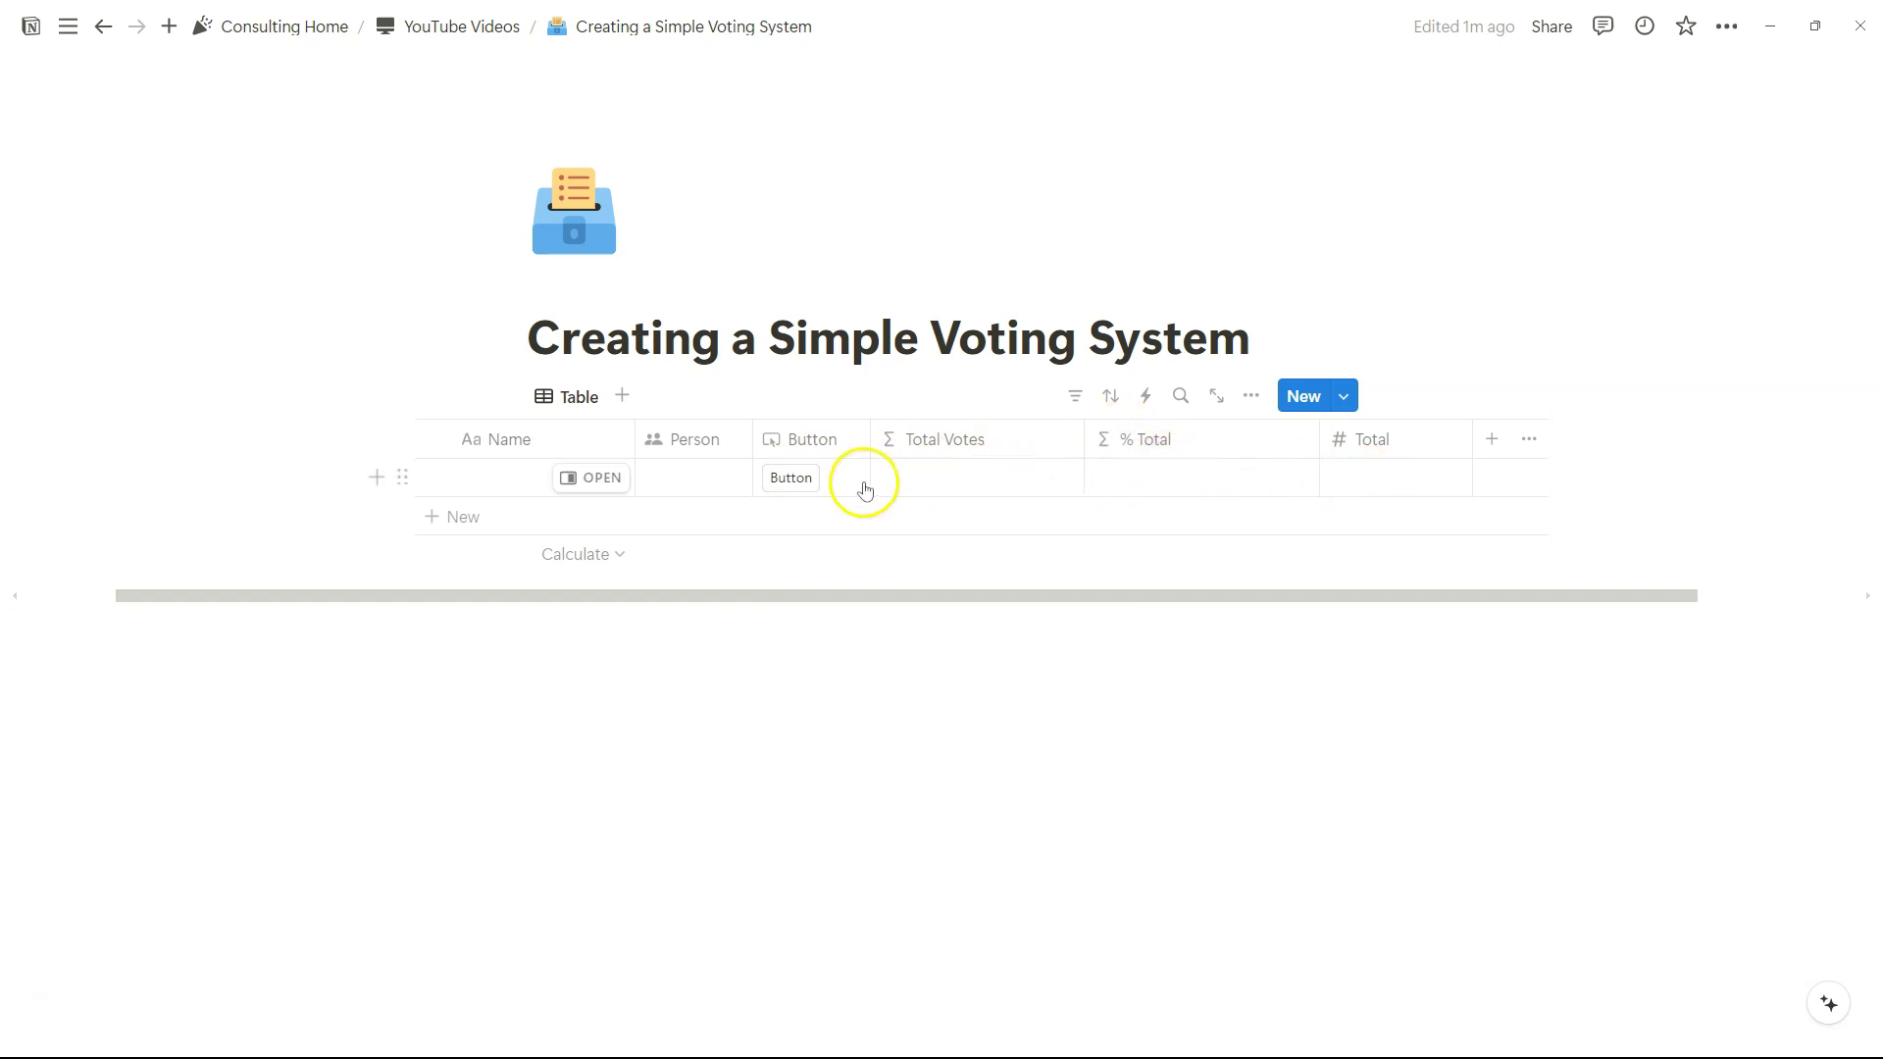
# Step: Make the button set this row's Person to Person who clicked button, then test it on the row
pyautogui.click(806, 439)
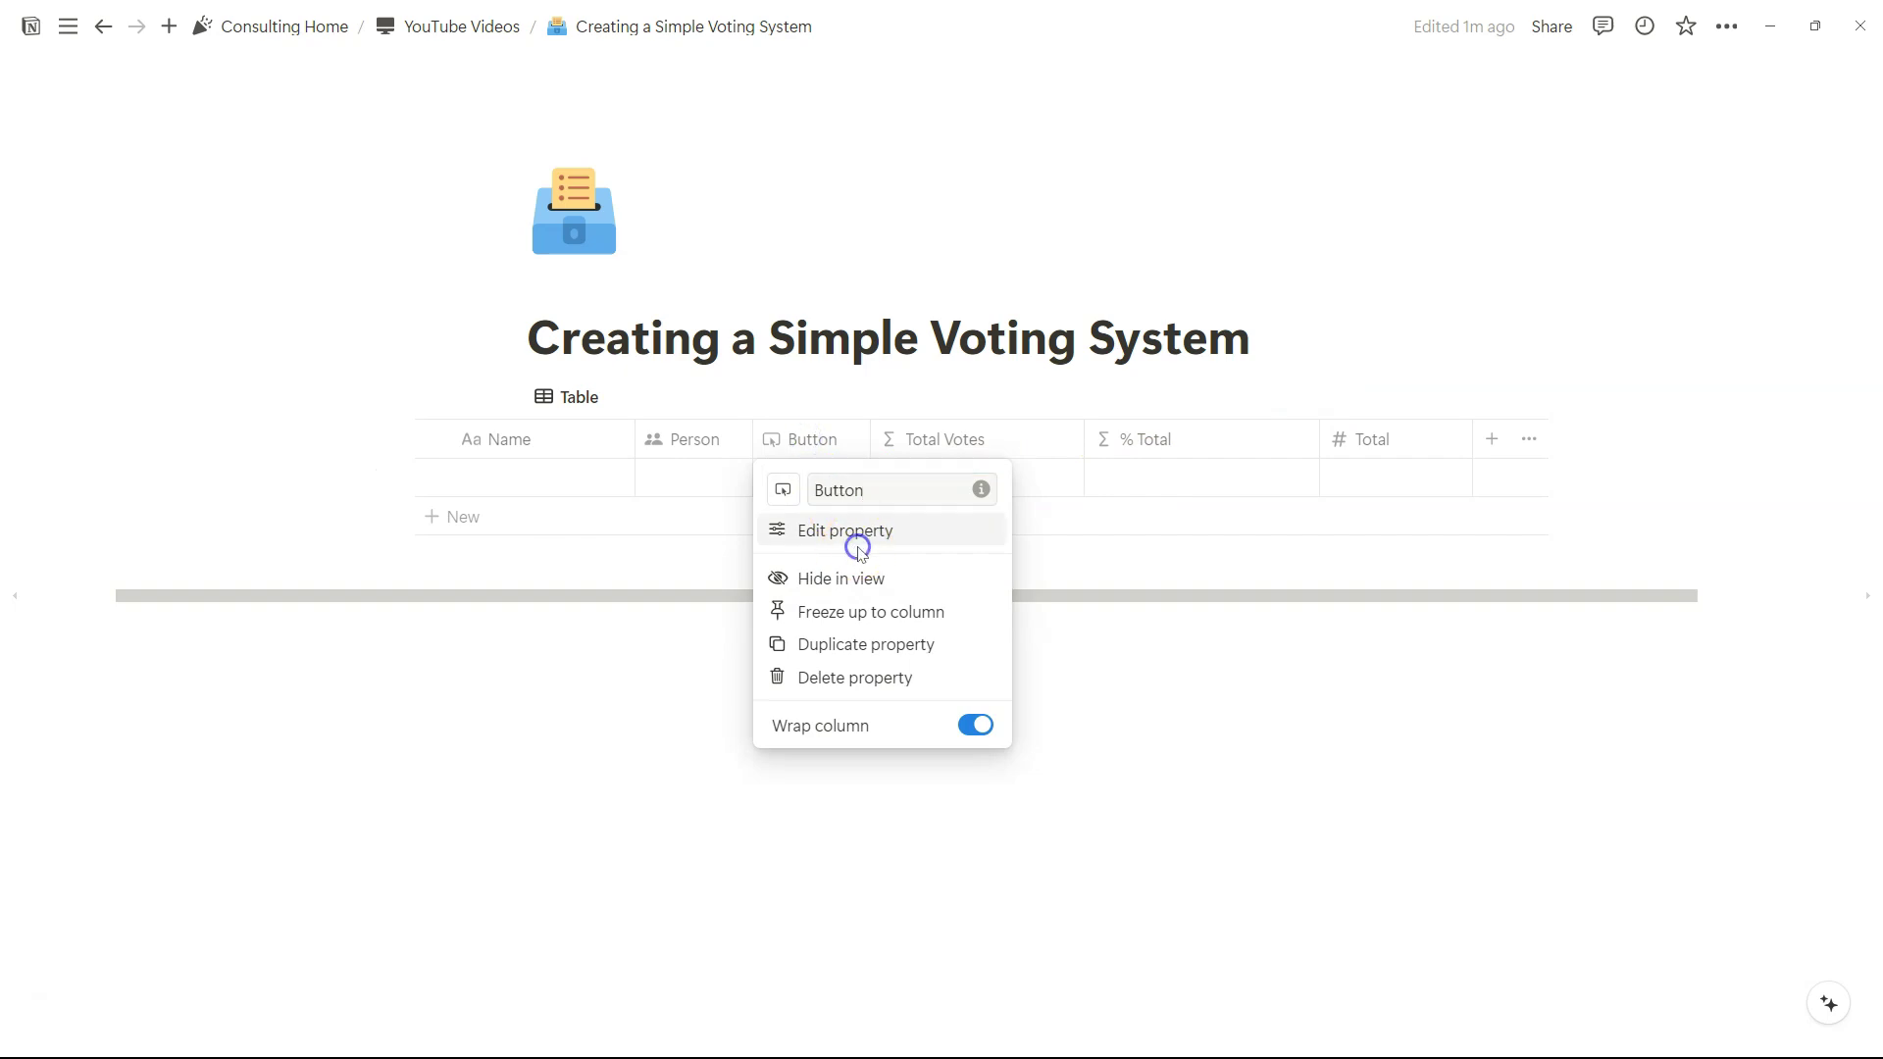
pyautogui.click(851, 532)
pyautogui.click(1471, 517)
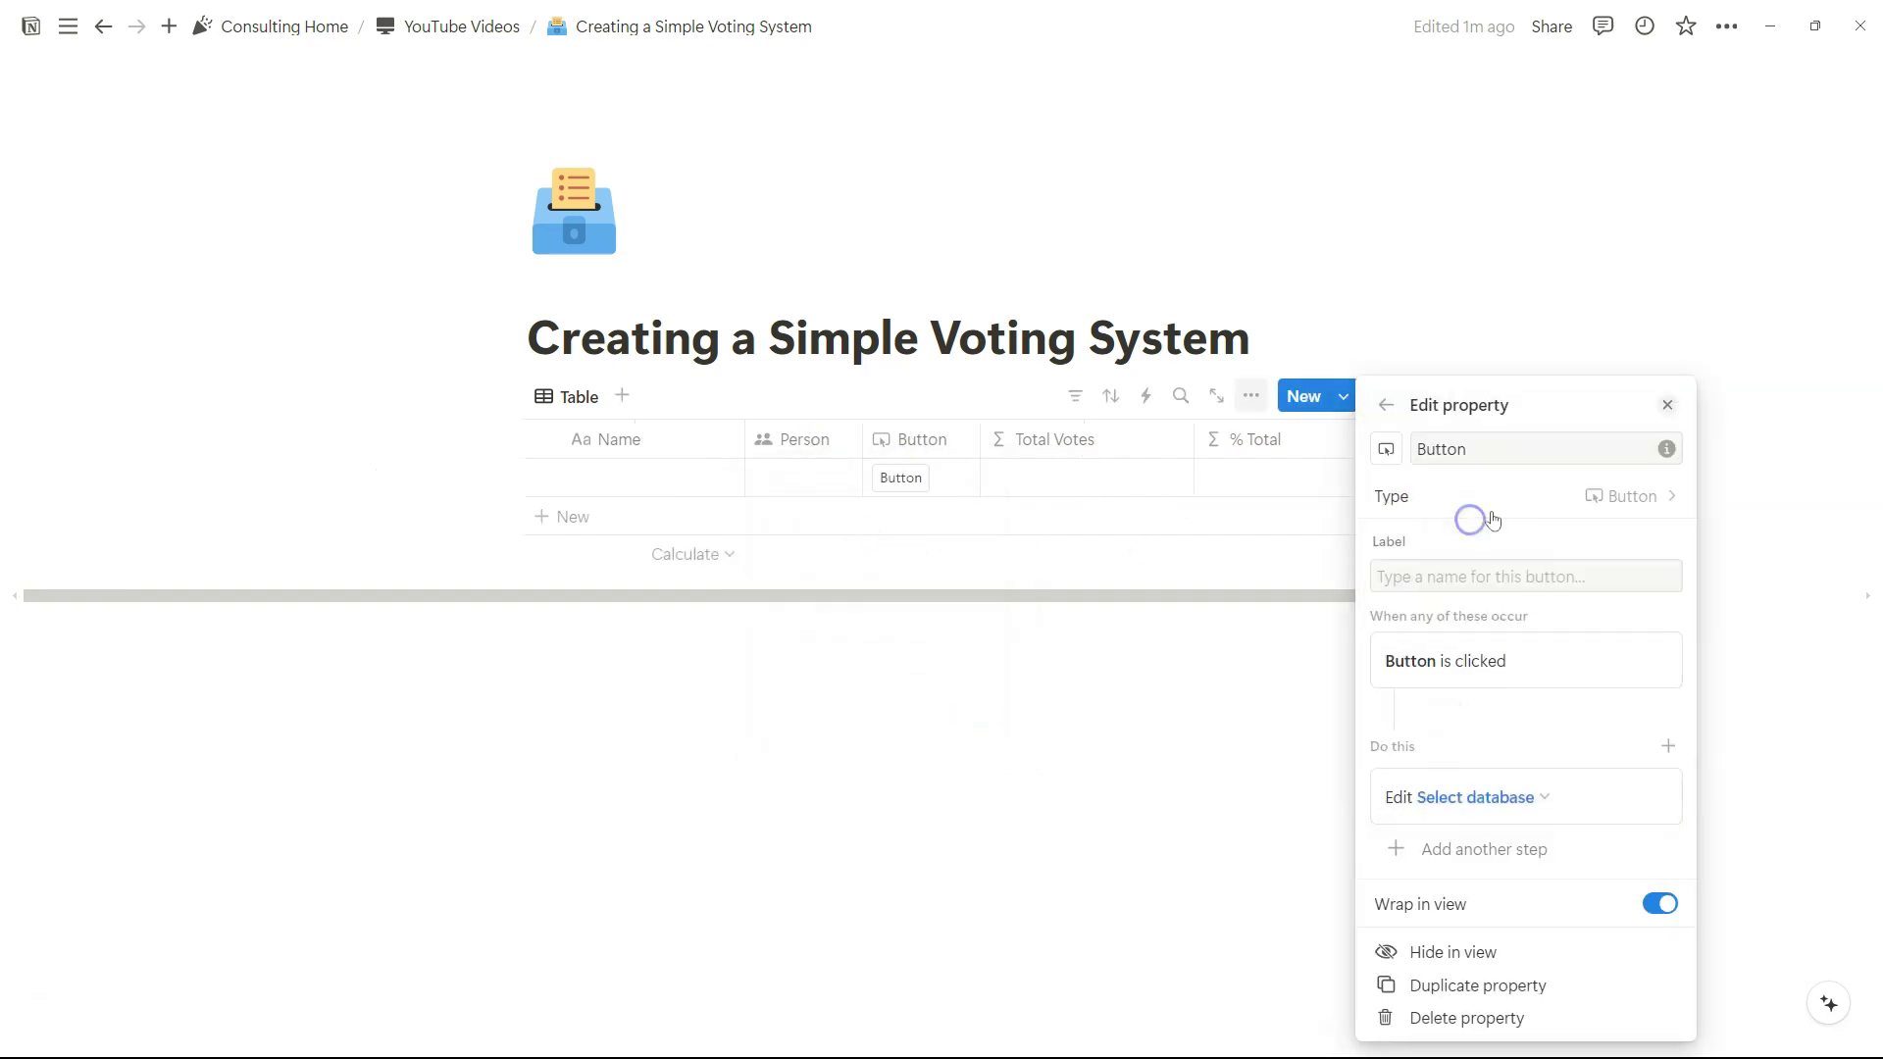
pyautogui.click(1483, 812)
pyautogui.click(1331, 918)
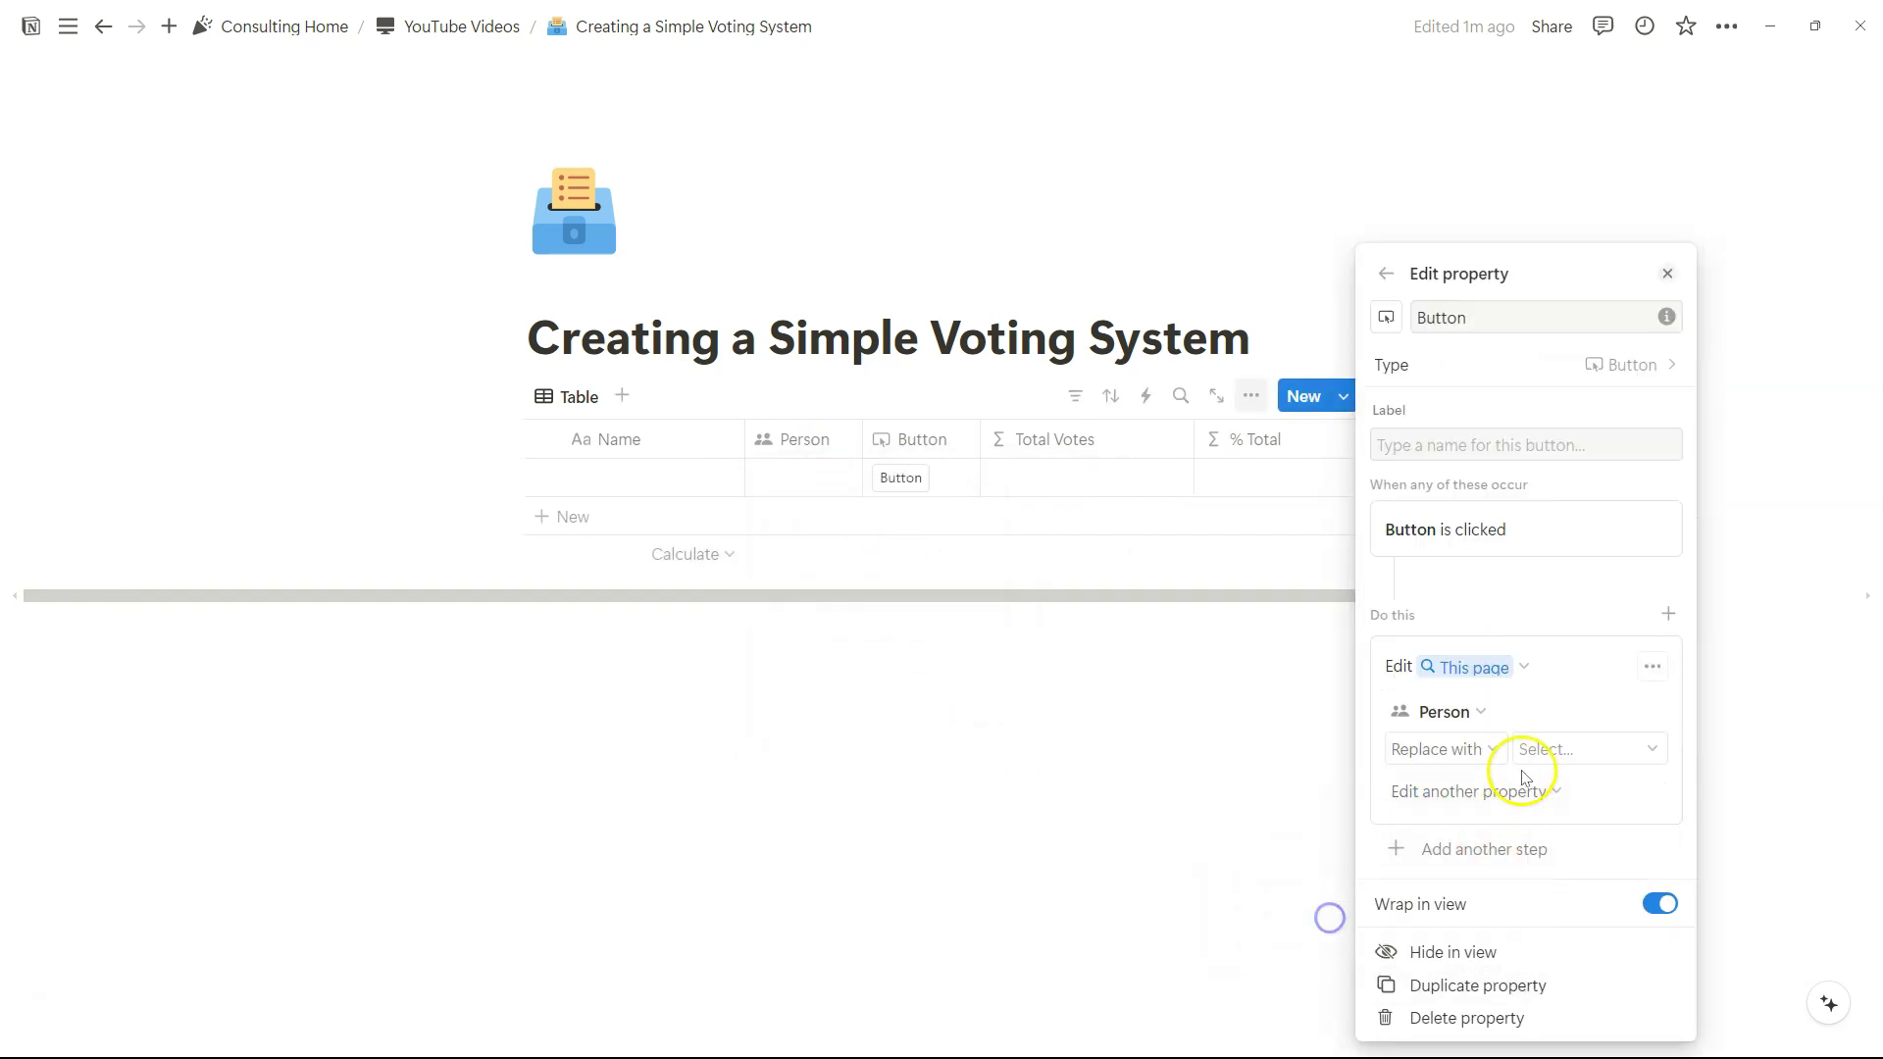
pyautogui.click(1559, 756)
pyautogui.click(1481, 316)
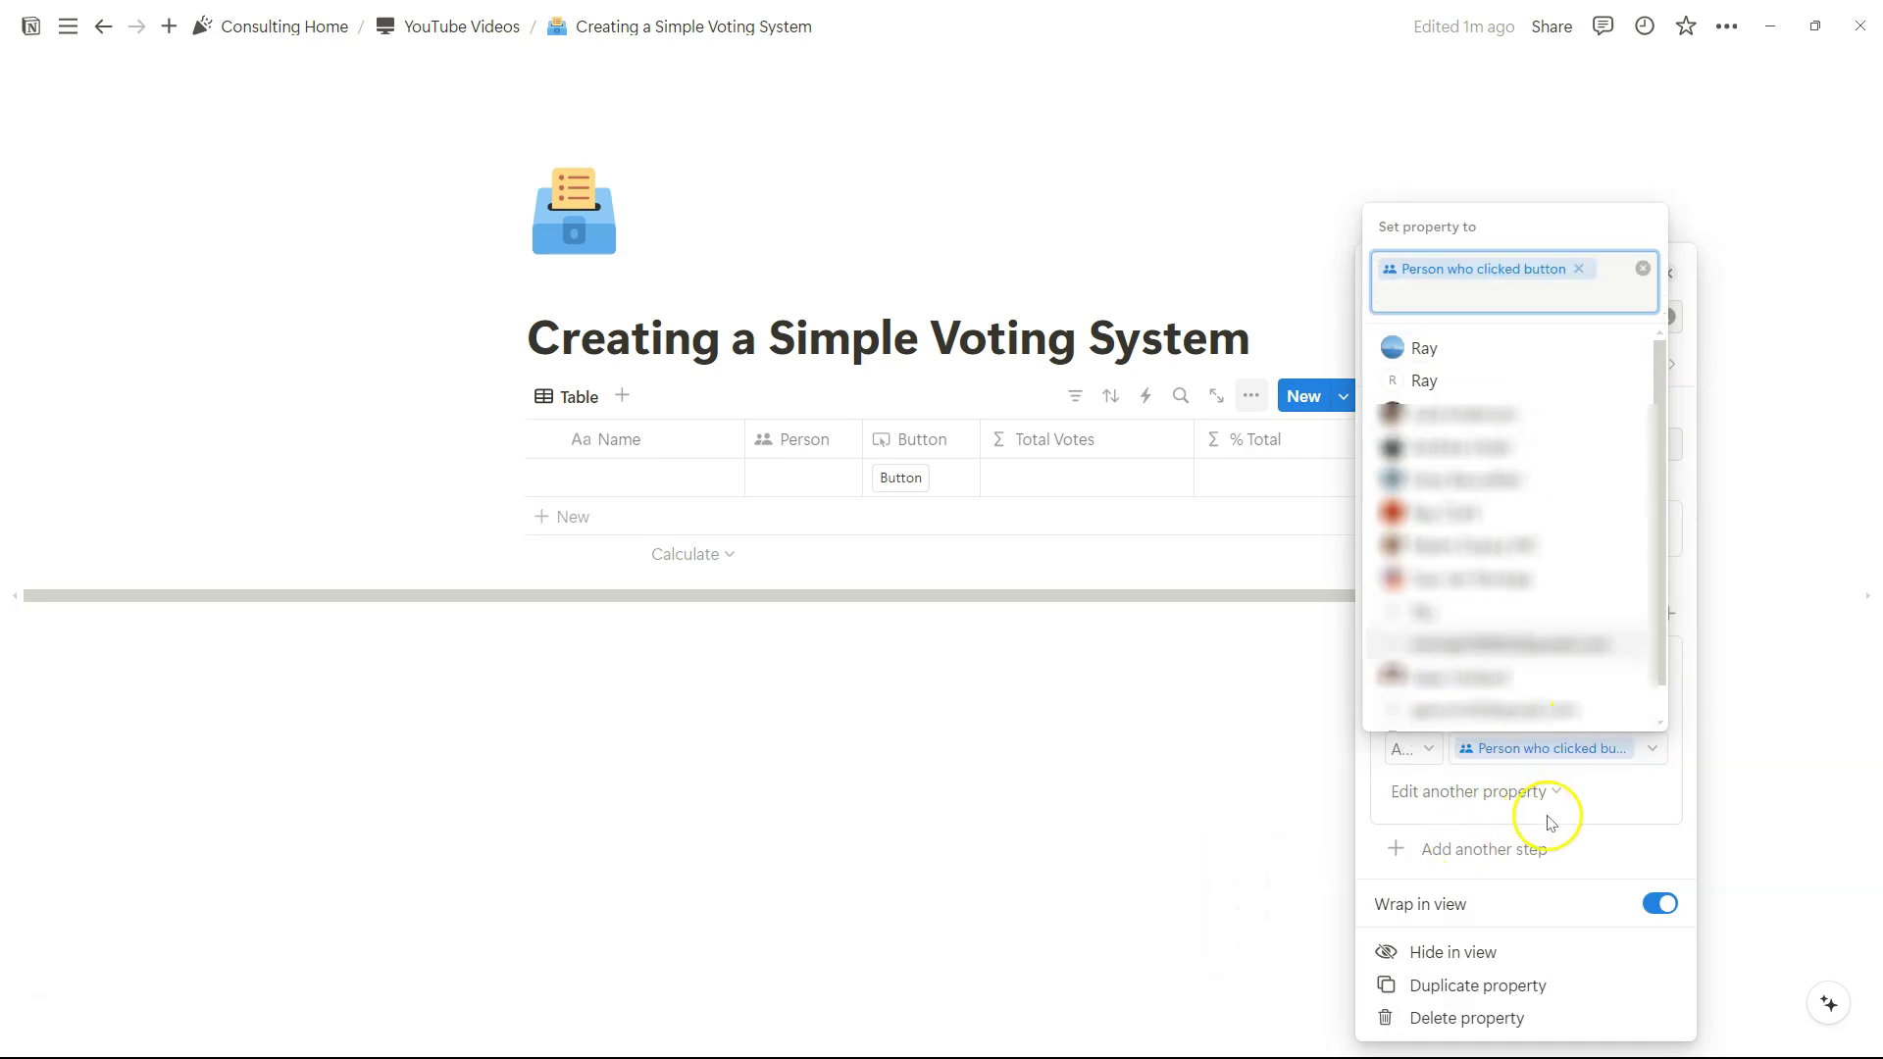
pyautogui.click(1628, 798)
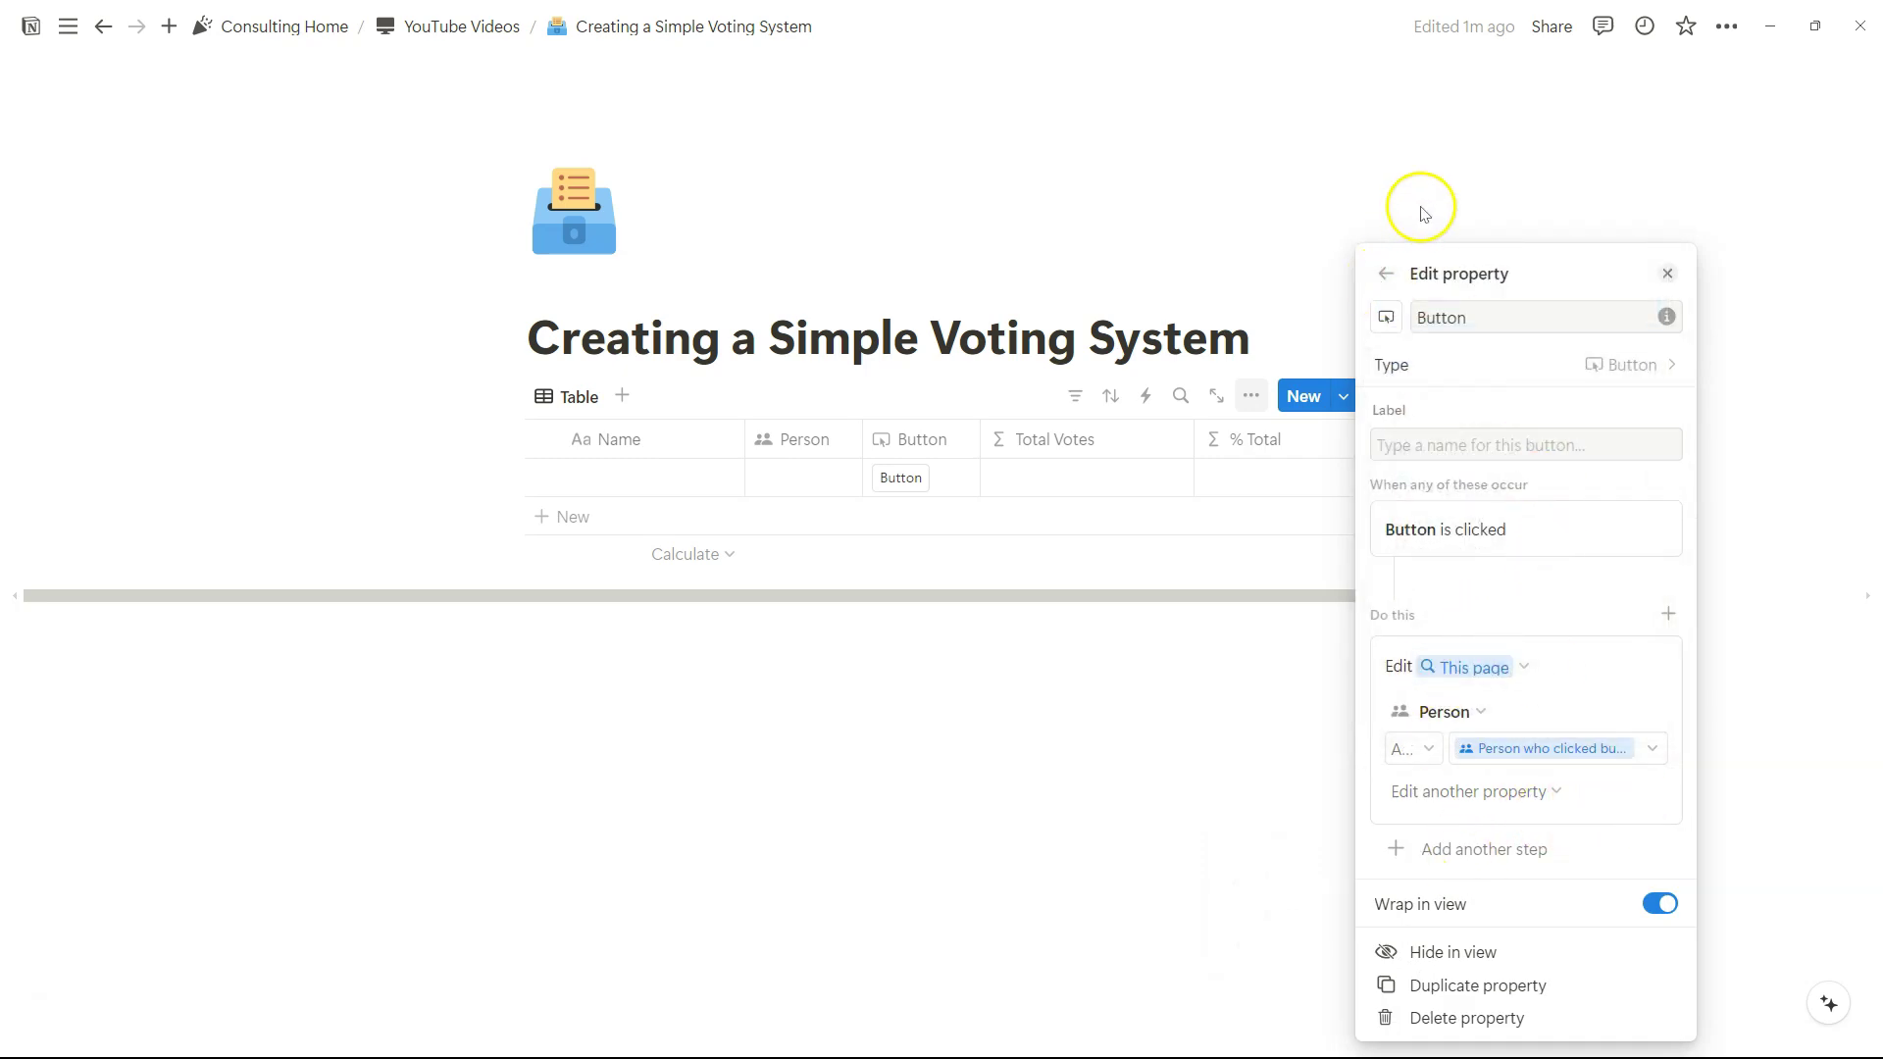
pyautogui.click(1668, 274)
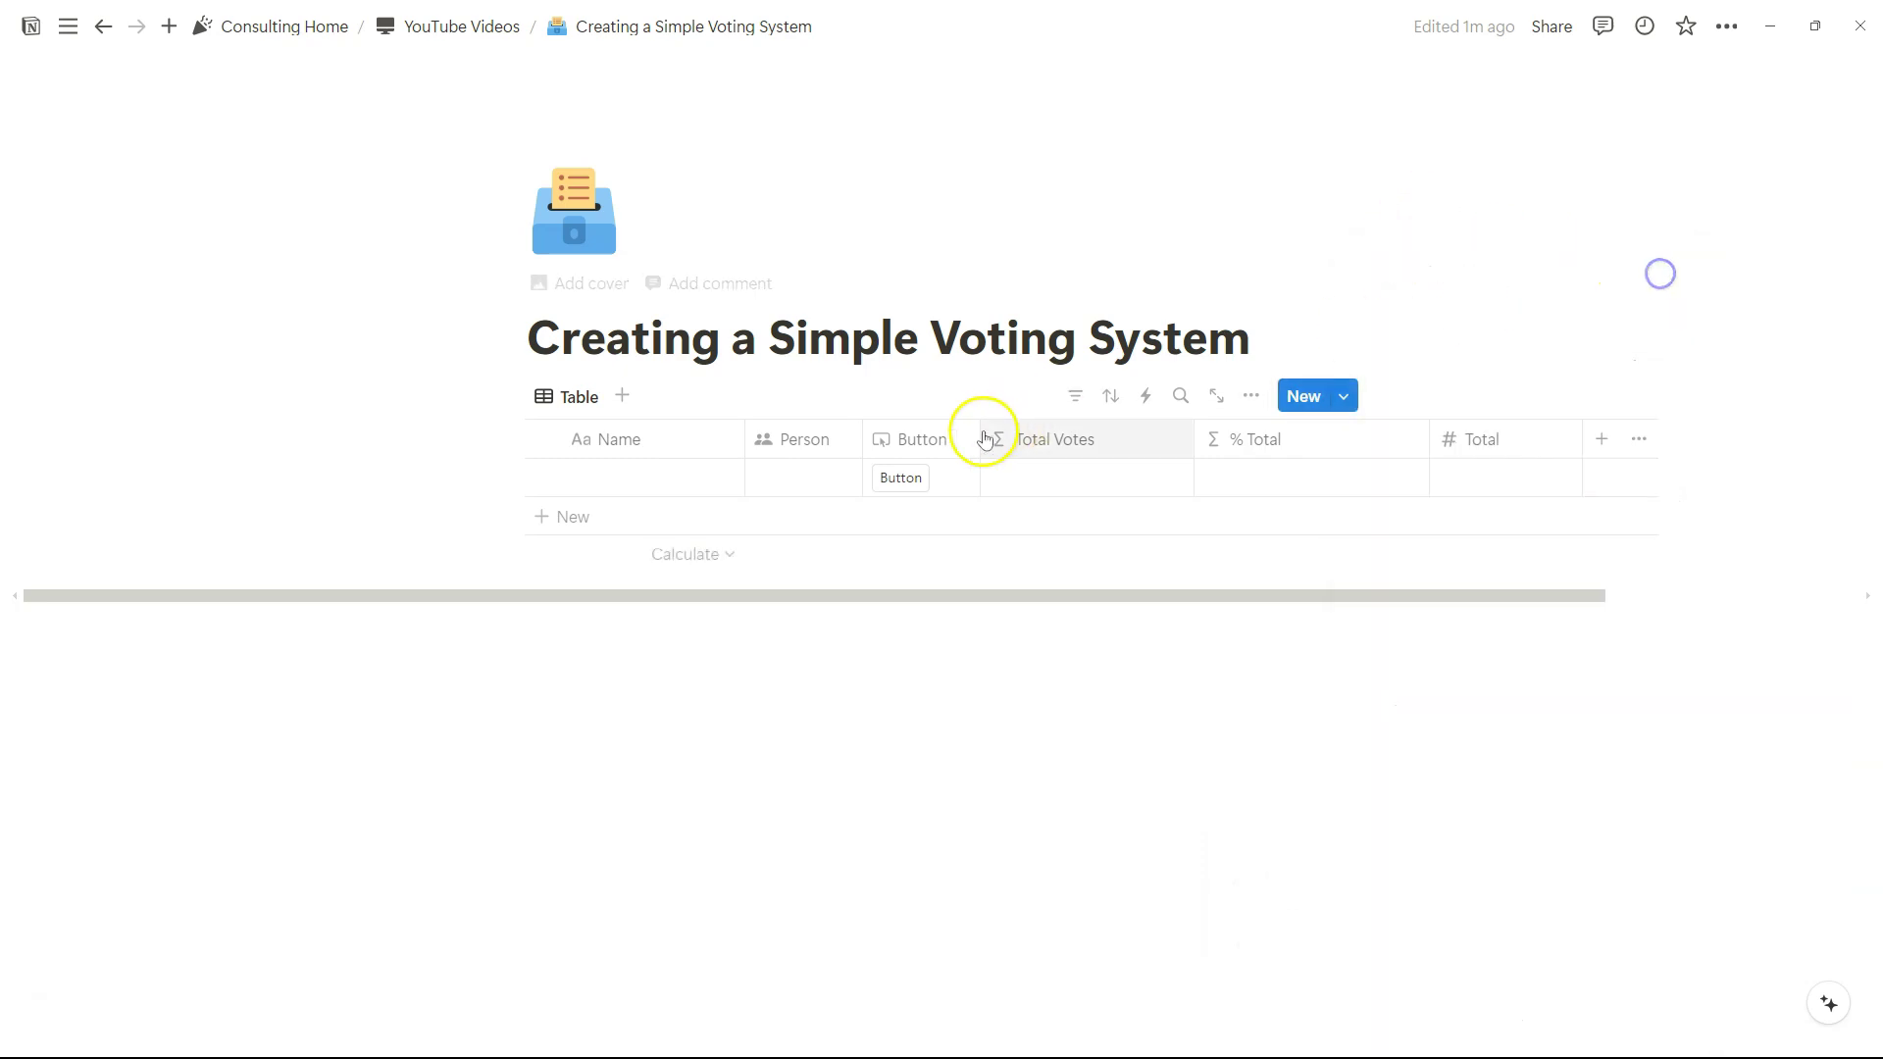
pyautogui.click(911, 479)
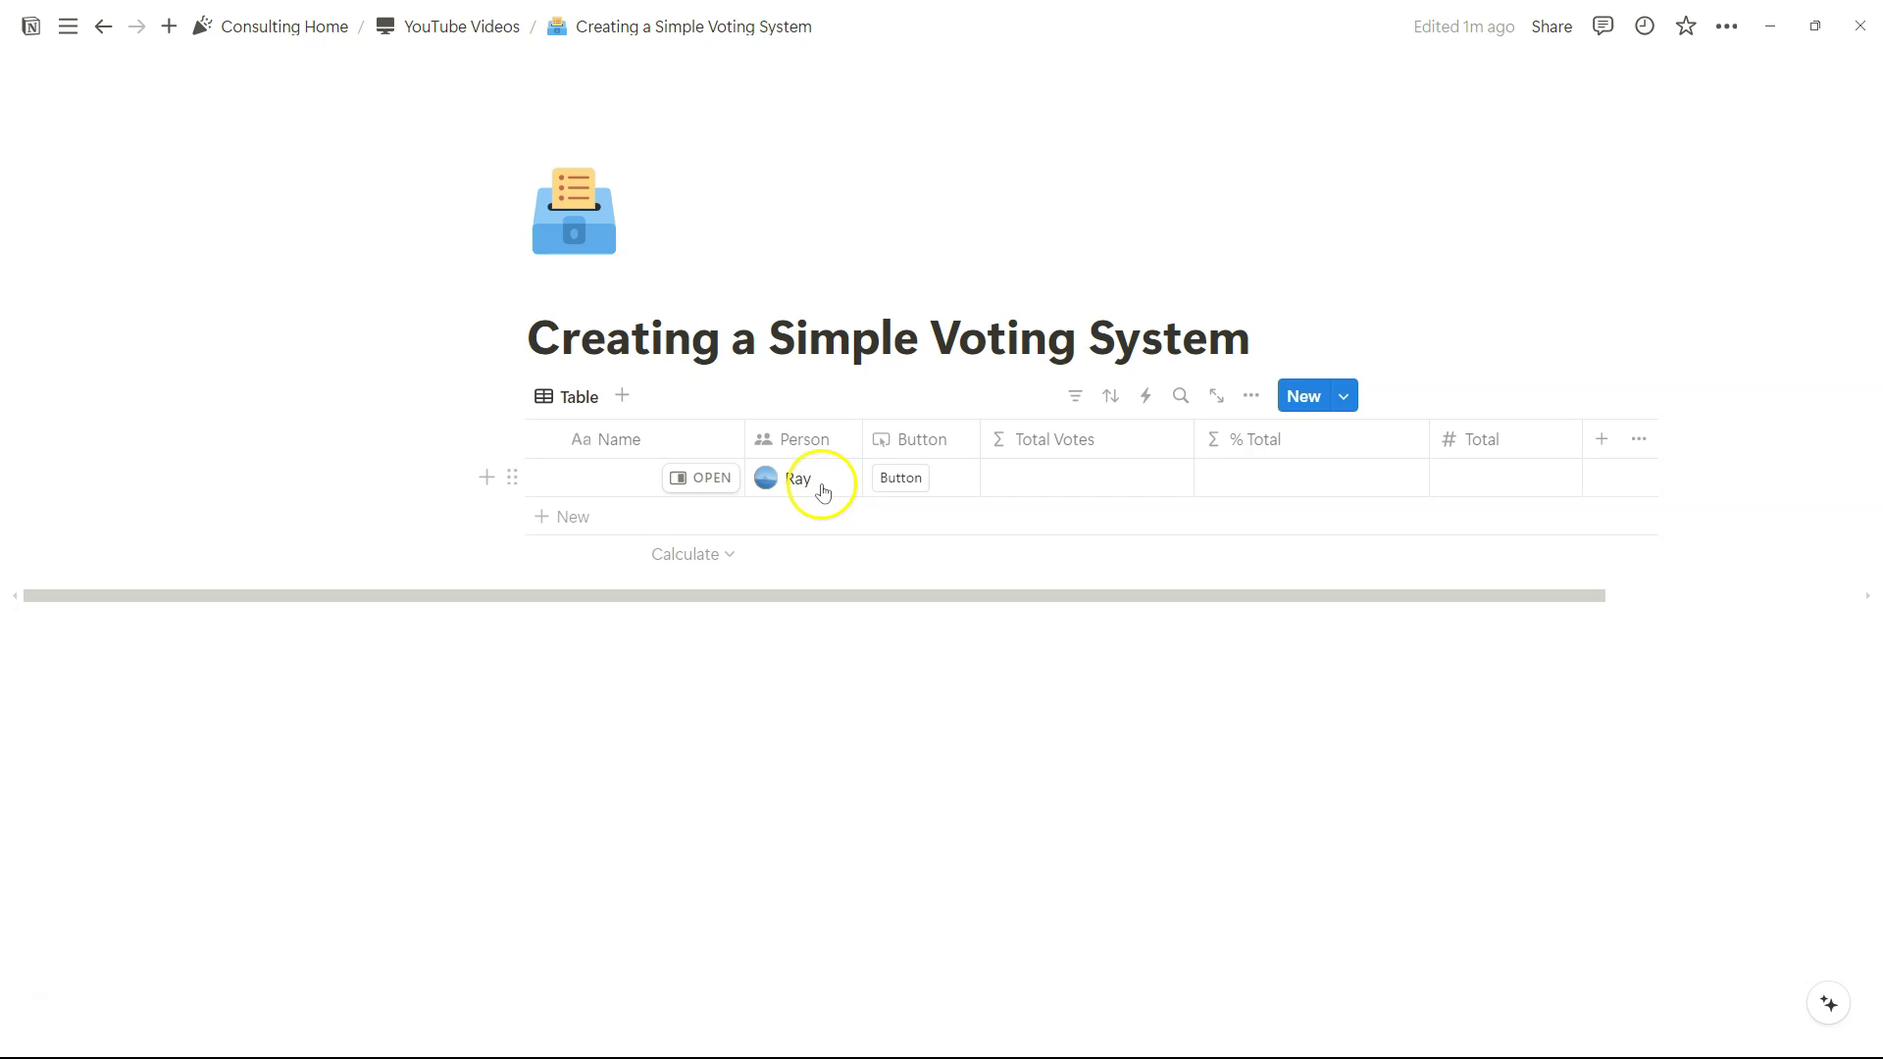
# Step: Name the first row Idea and add two more rows named Idea1 and Idea2
pyautogui.click(603, 481)
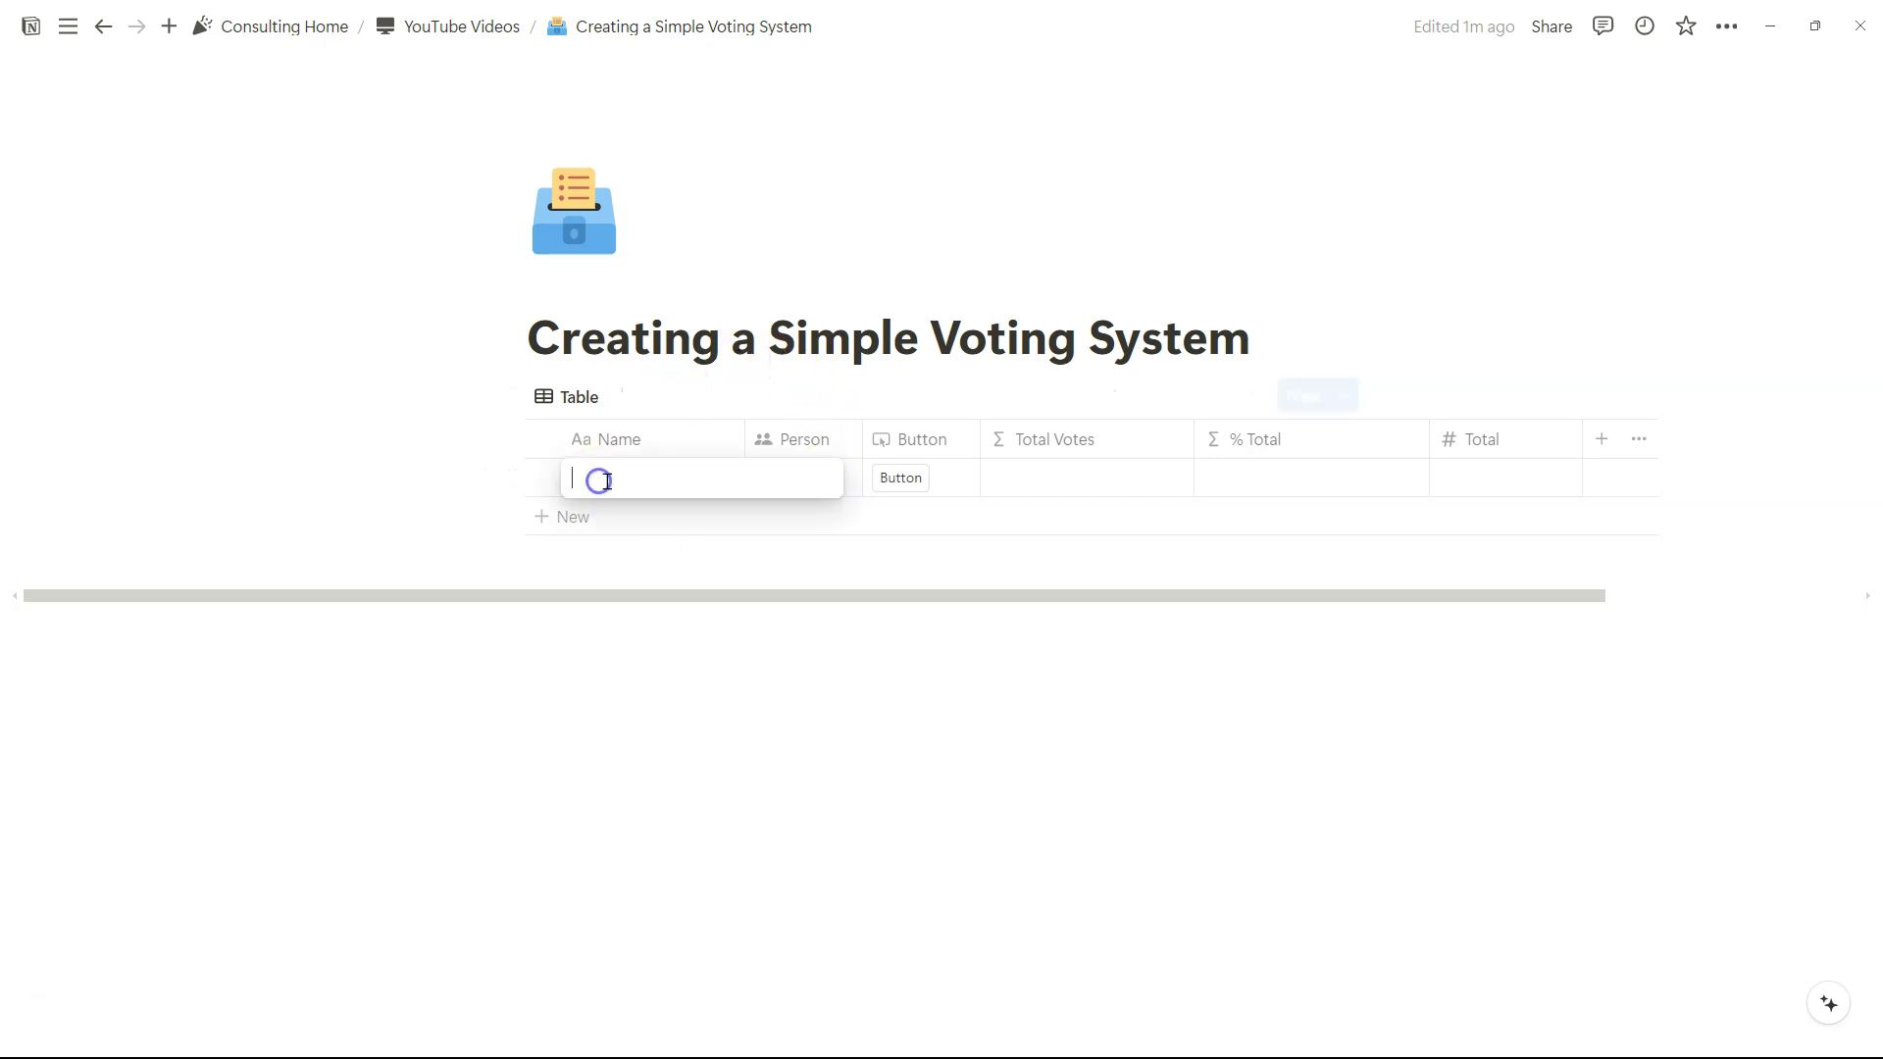
pyautogui.write('Idea')
pyautogui.click(589, 512)
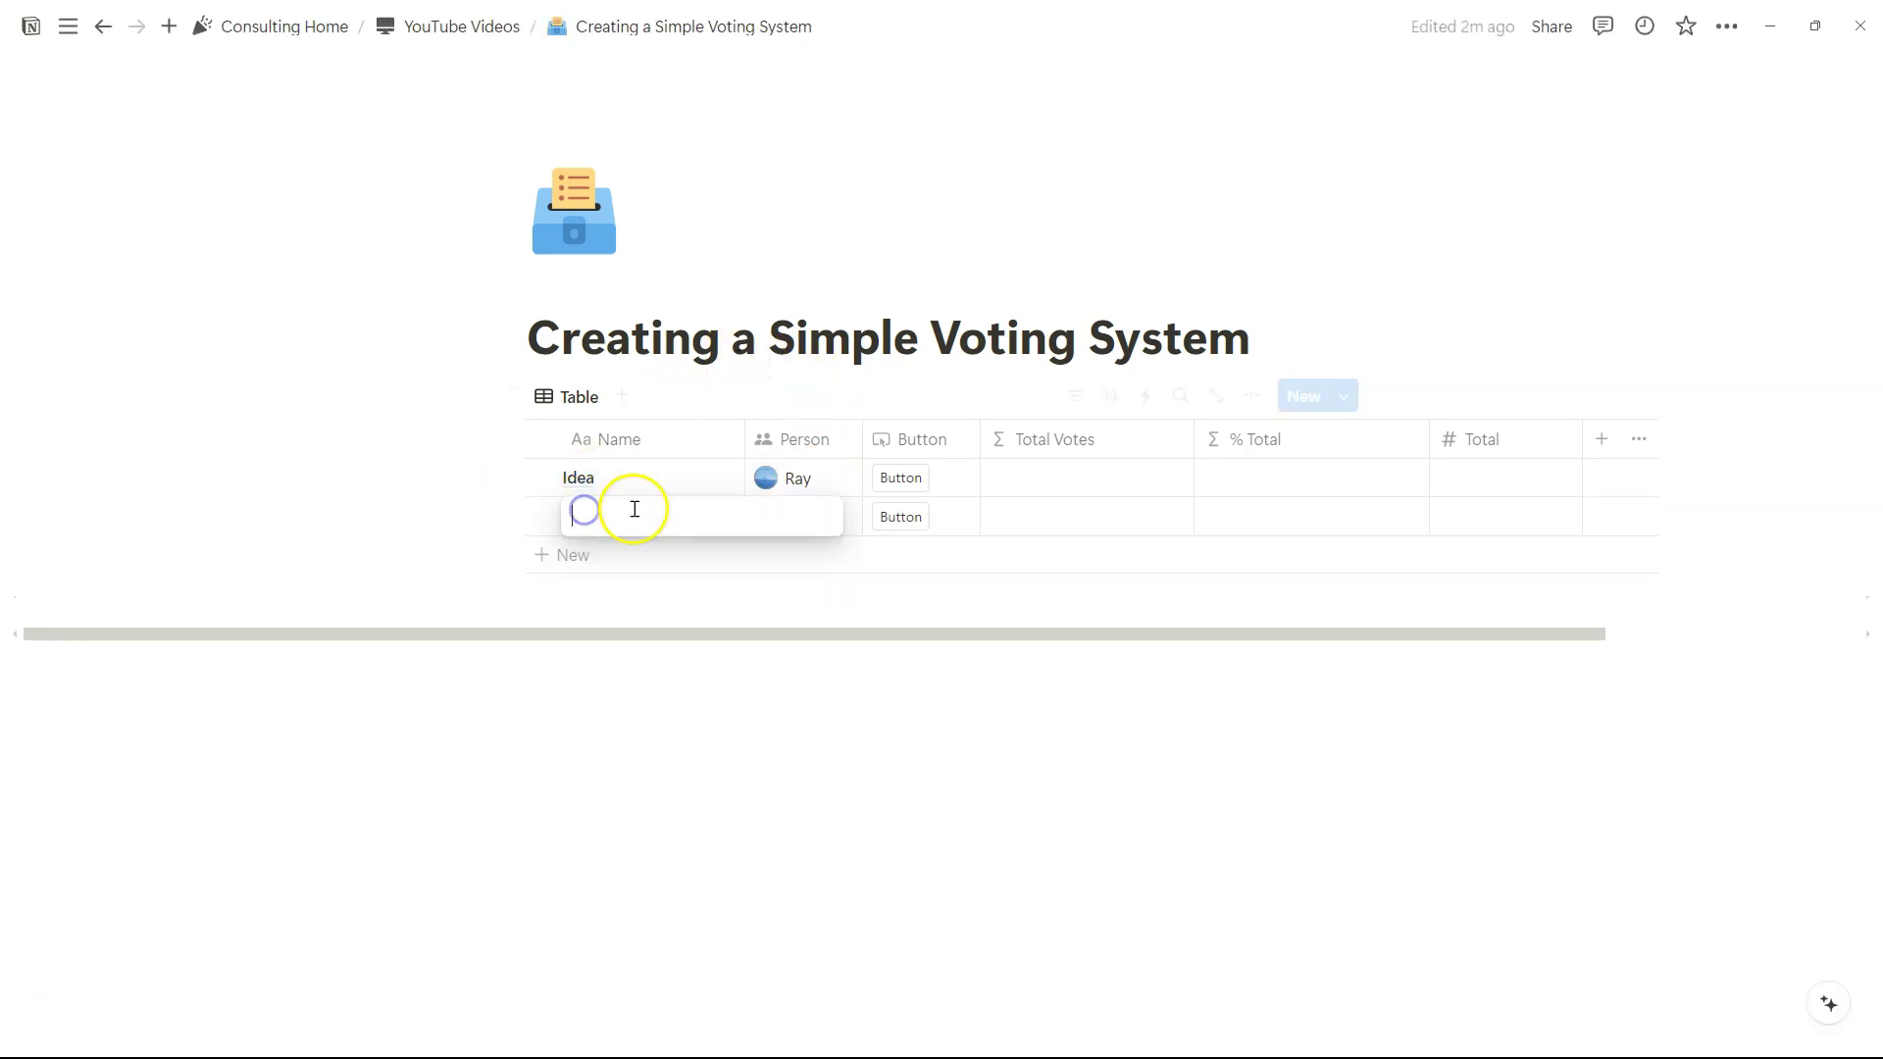
pyautogui.write('ID')
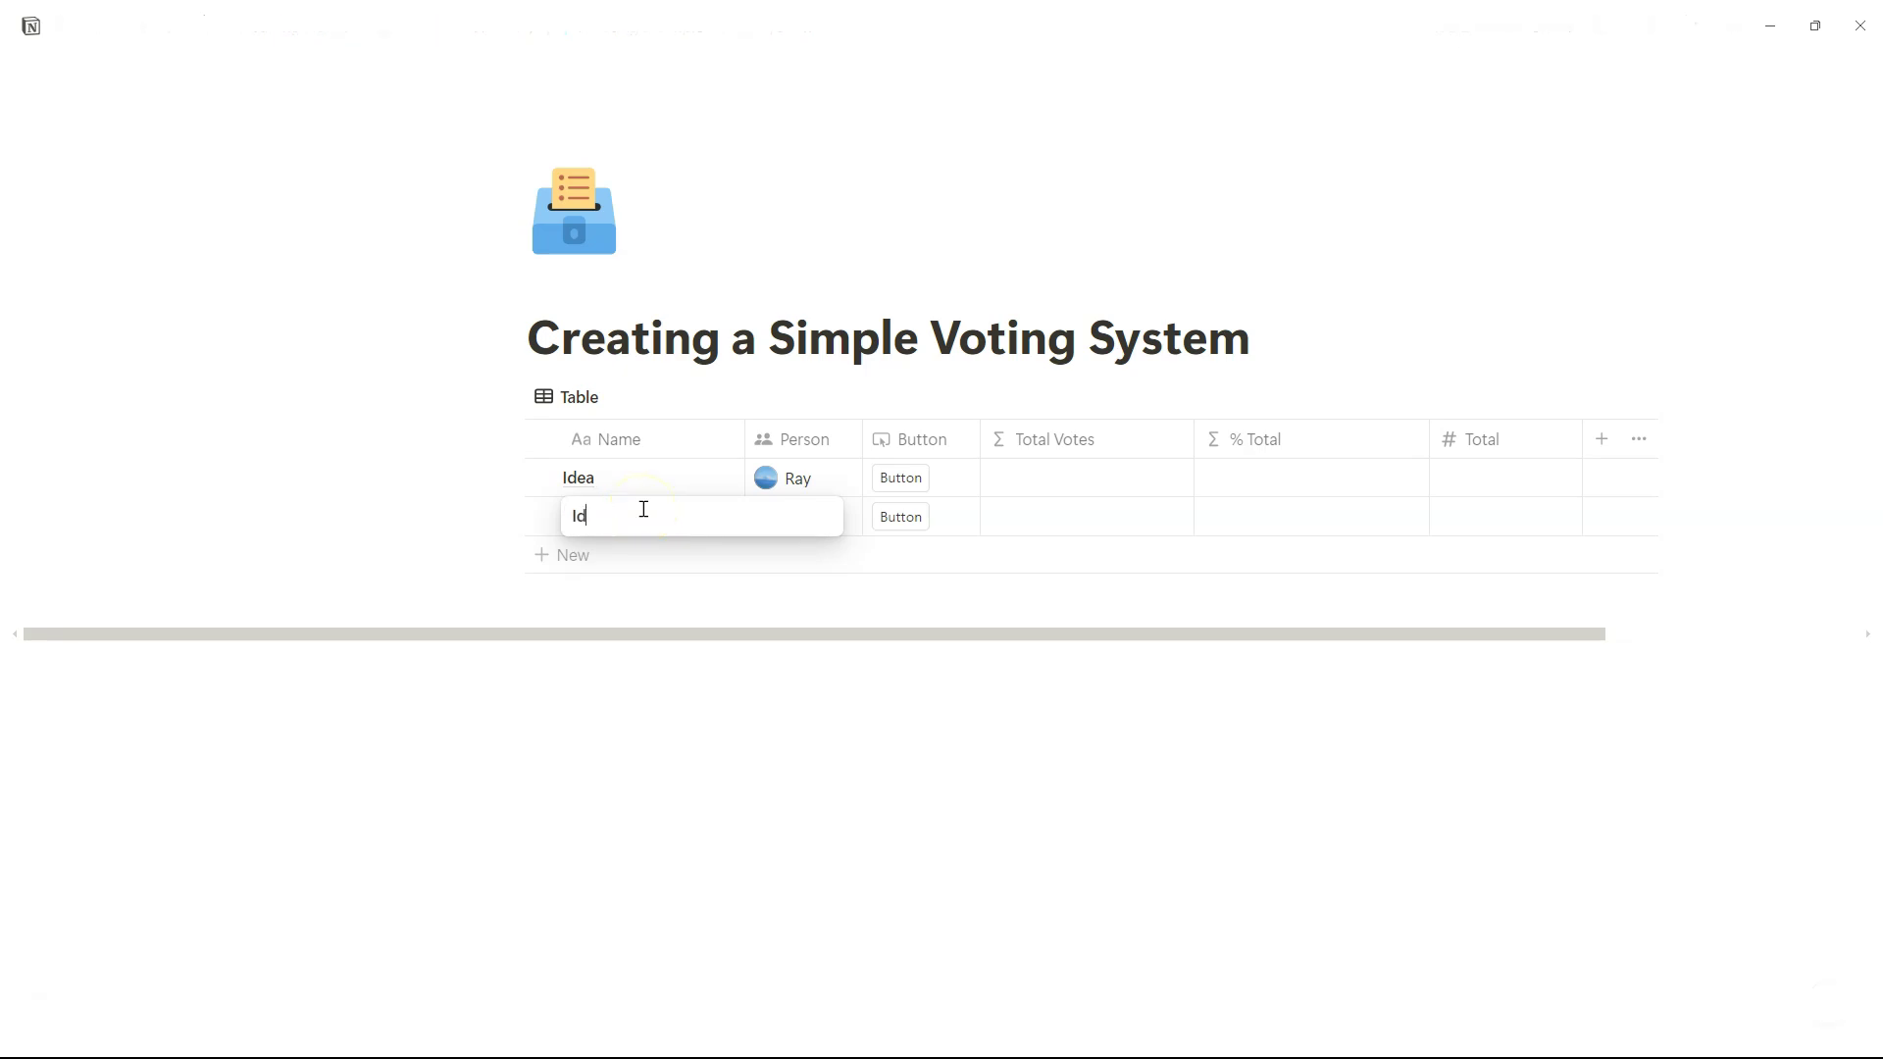
pyautogui.write('ea1')
pyautogui.press('Return')
pyautogui.click(562, 555)
pyautogui.write('Idea2')
pyautogui.press('Return')
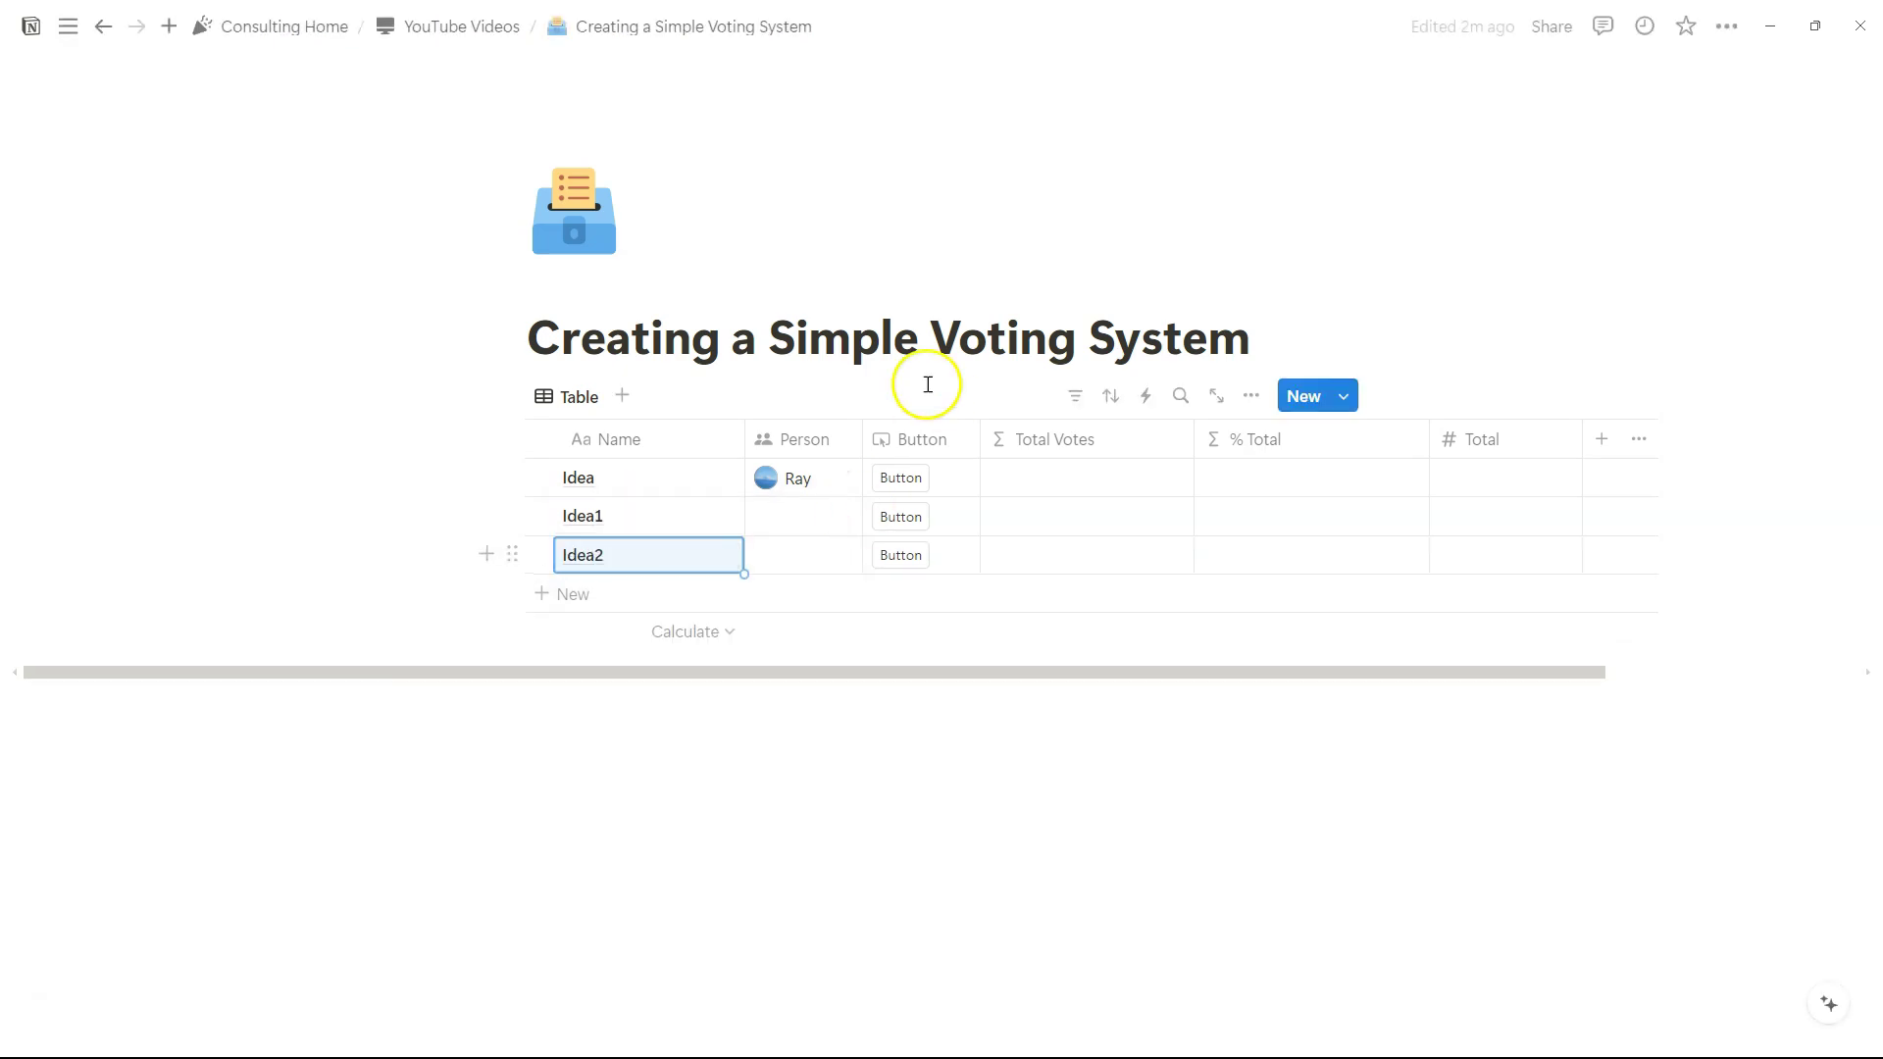
# Step: Set the Total Votes formula to length(Person), giving 1, 0 and 0
pyautogui.click(1078, 483)
pyautogui.write('leg')
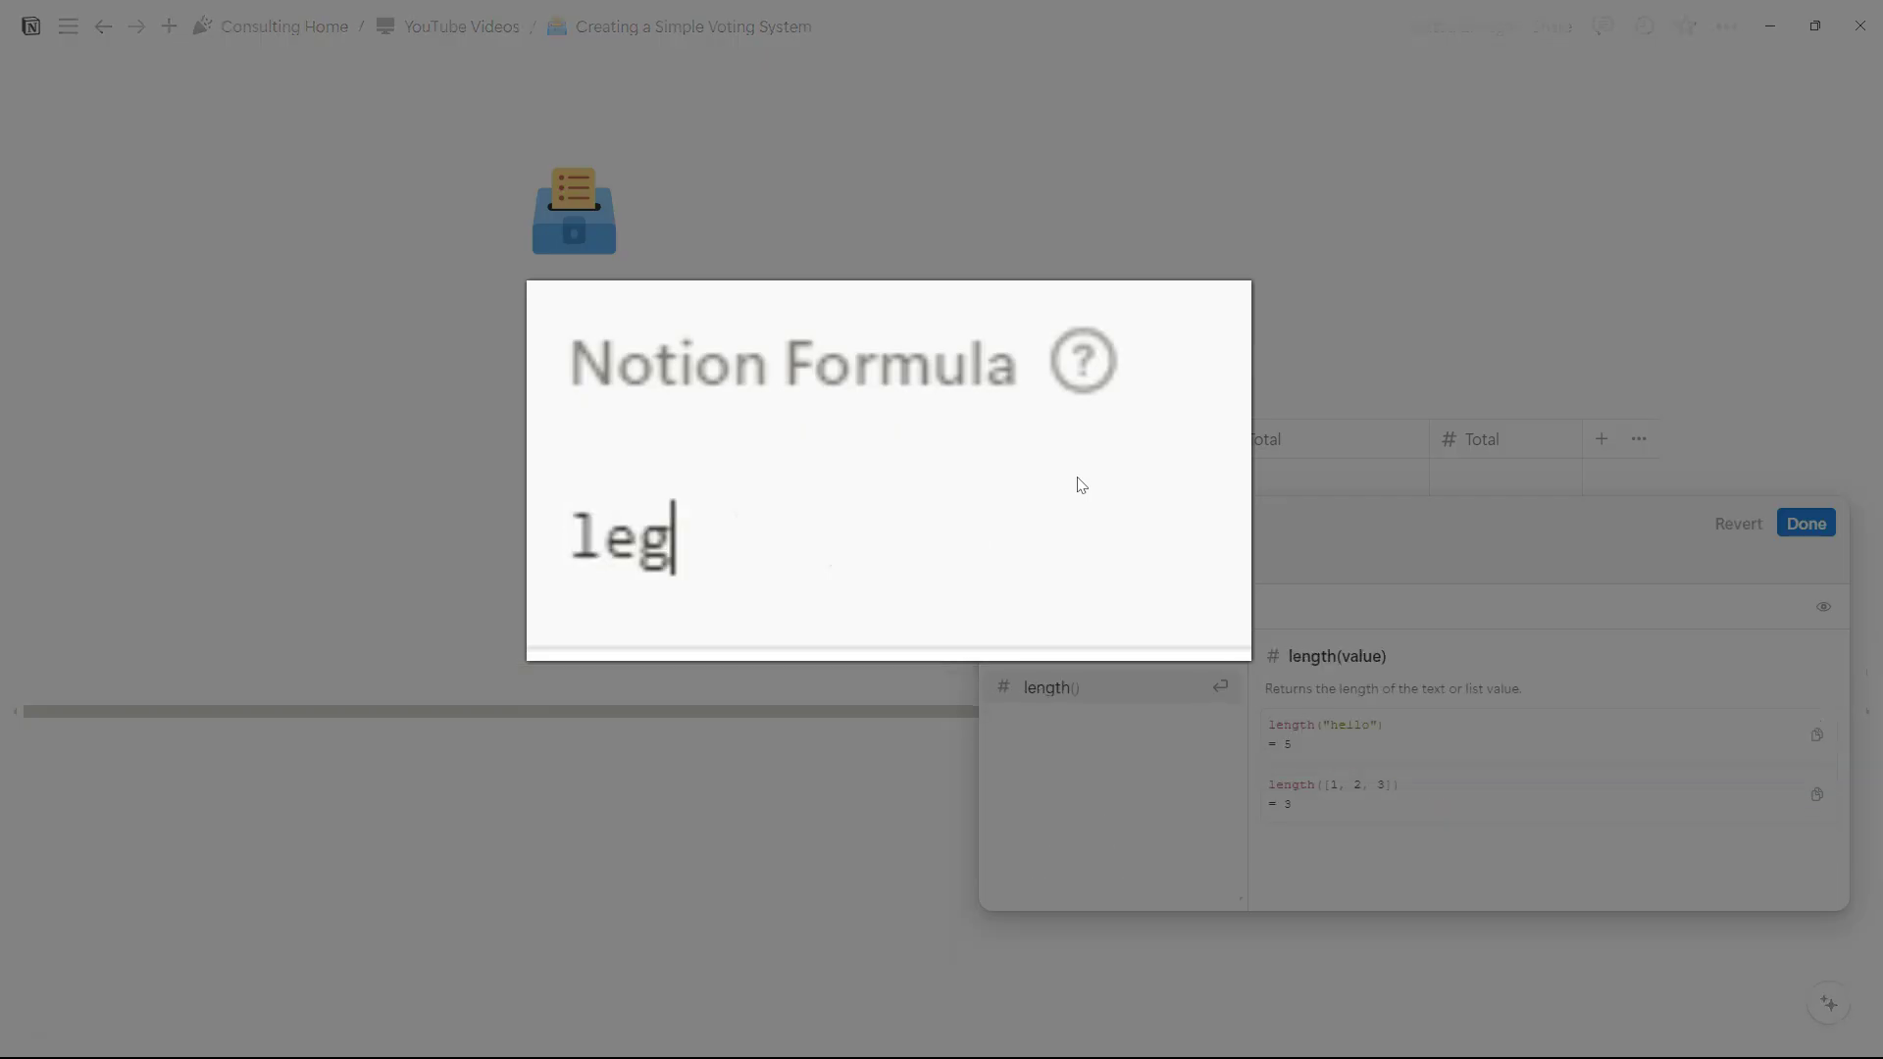
pyautogui.press('Return')
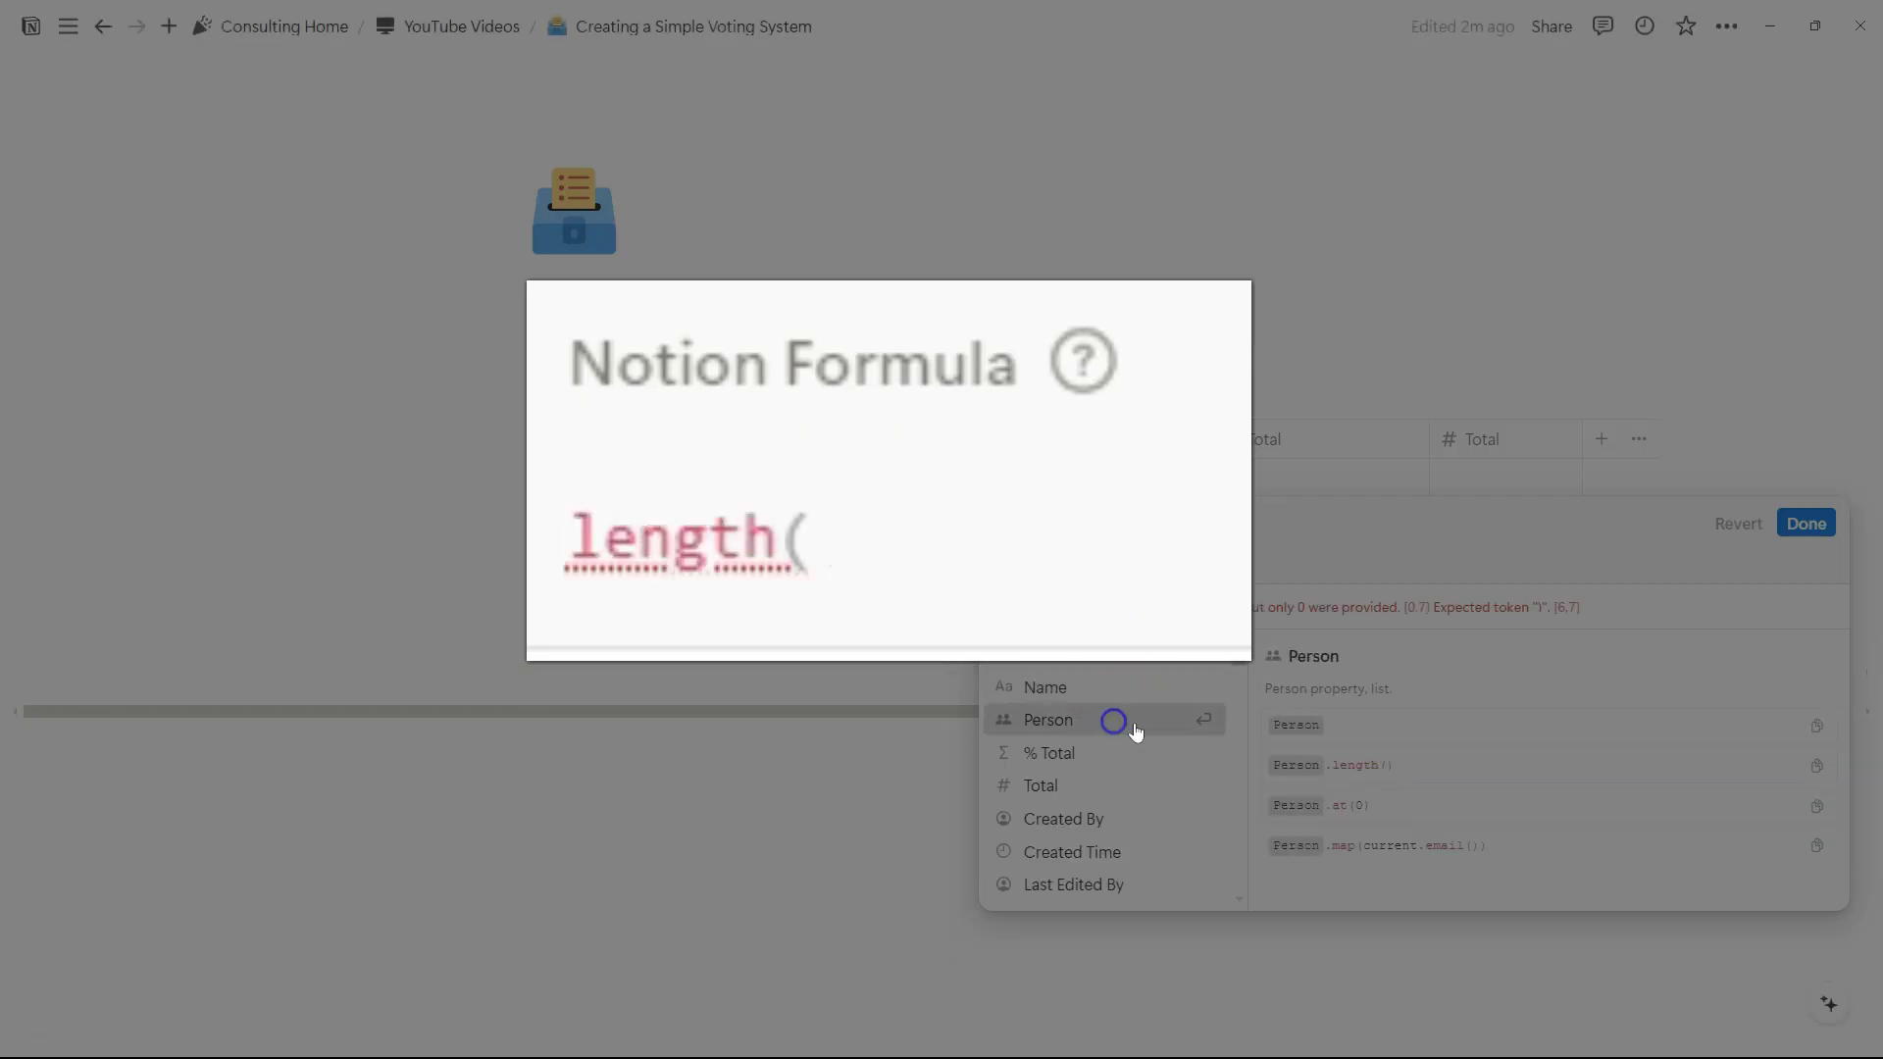
pyautogui.click(1133, 723)
pyautogui.write(')')
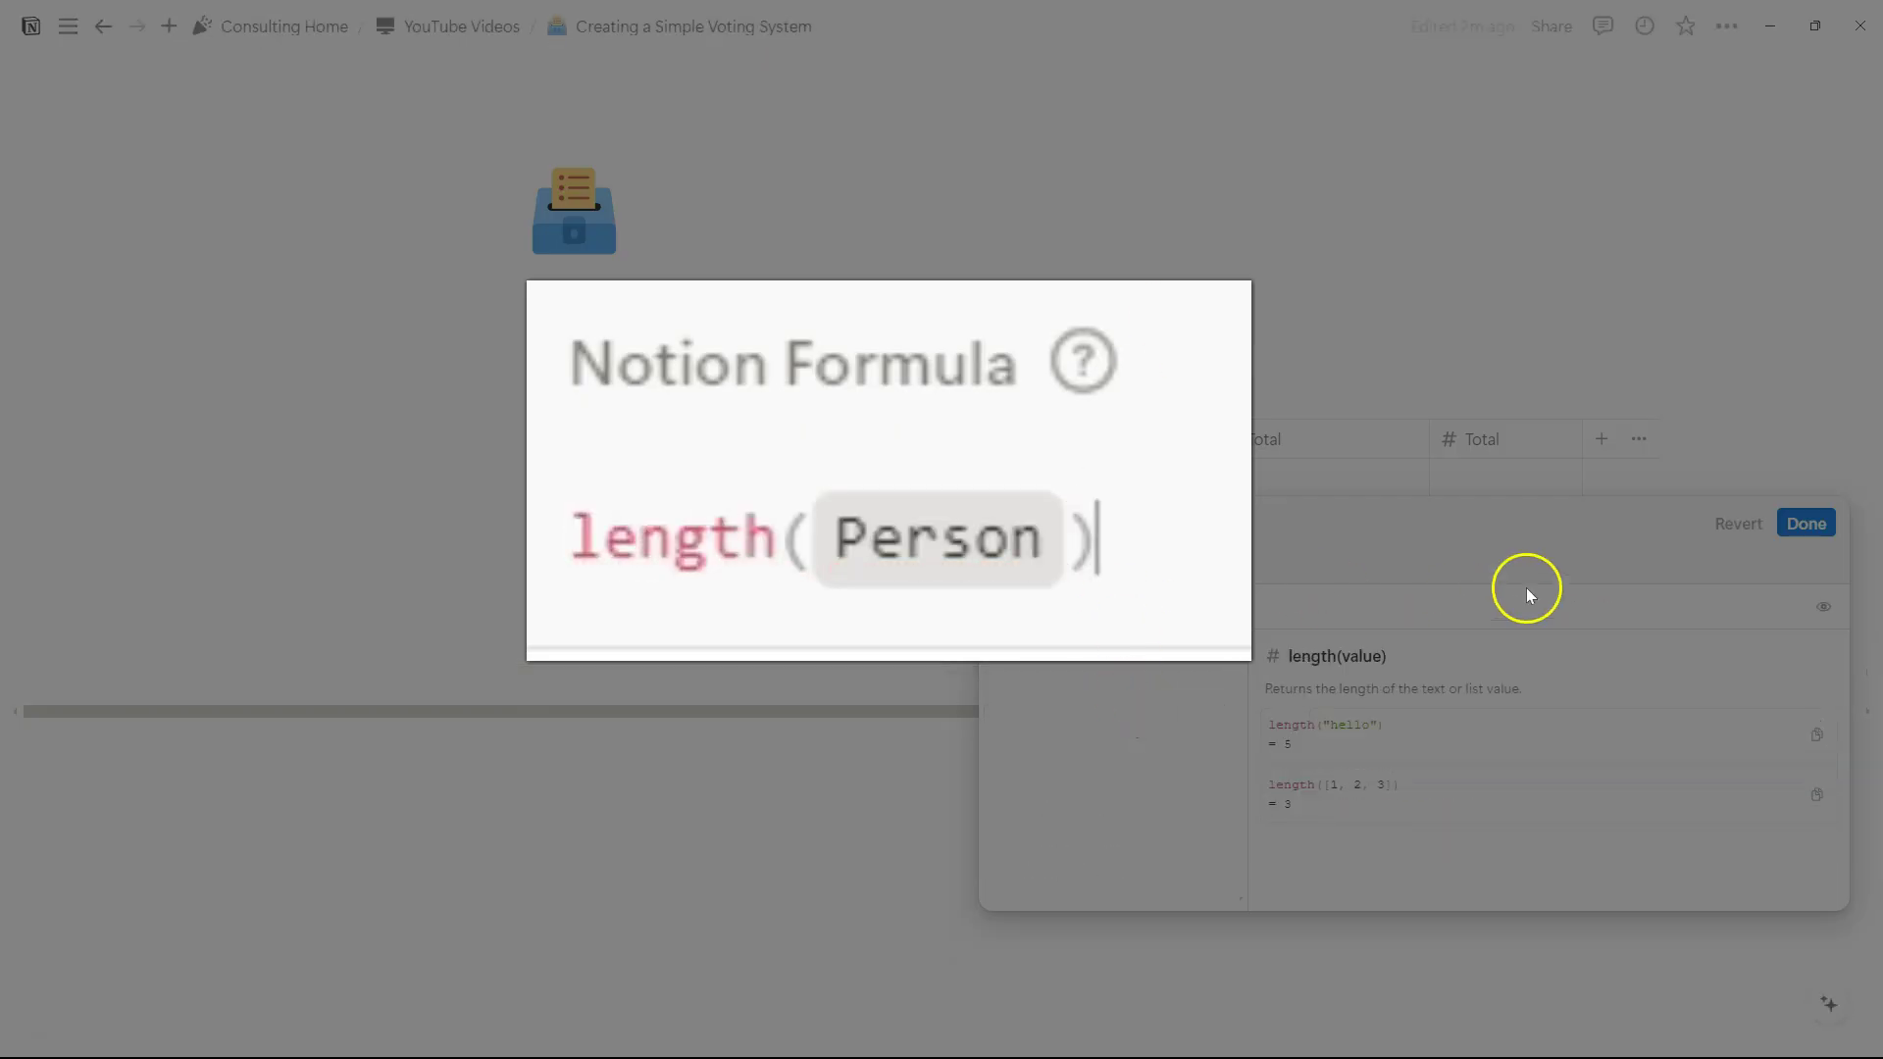
pyautogui.click(1790, 524)
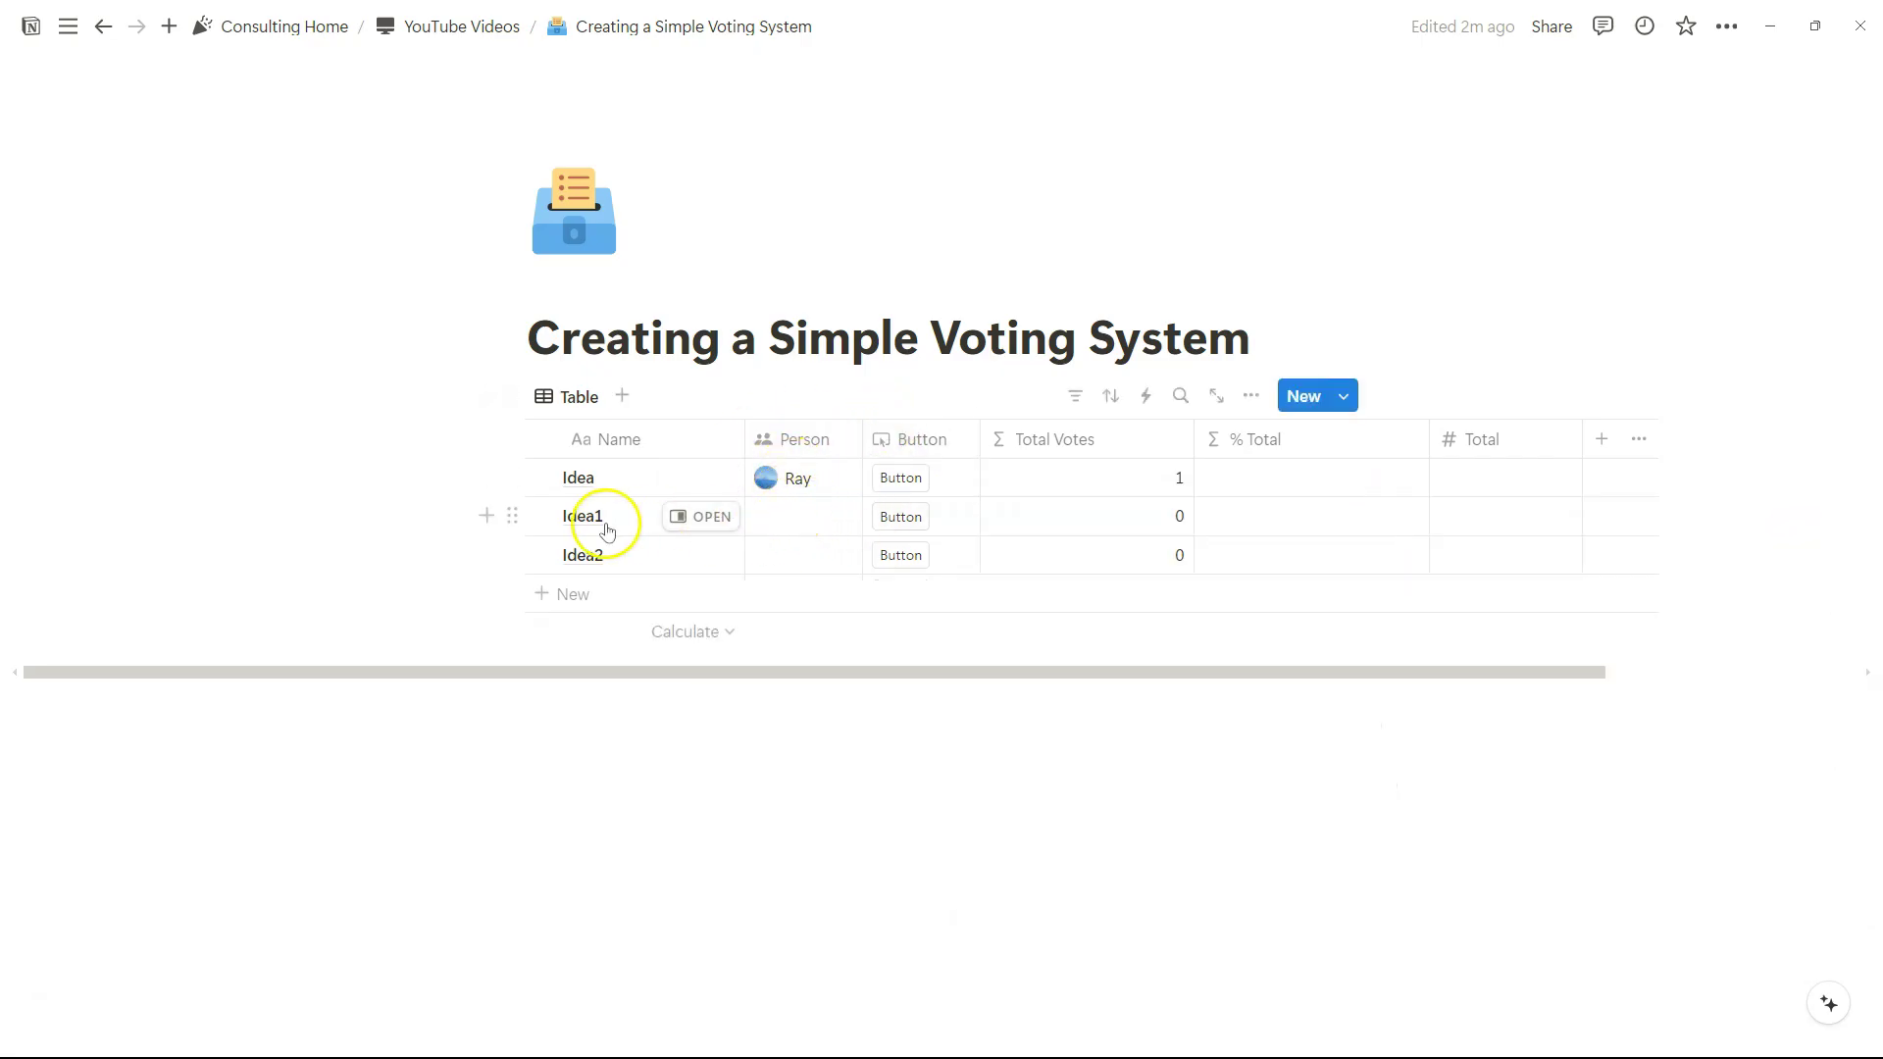
pyautogui.click(1146, 530)
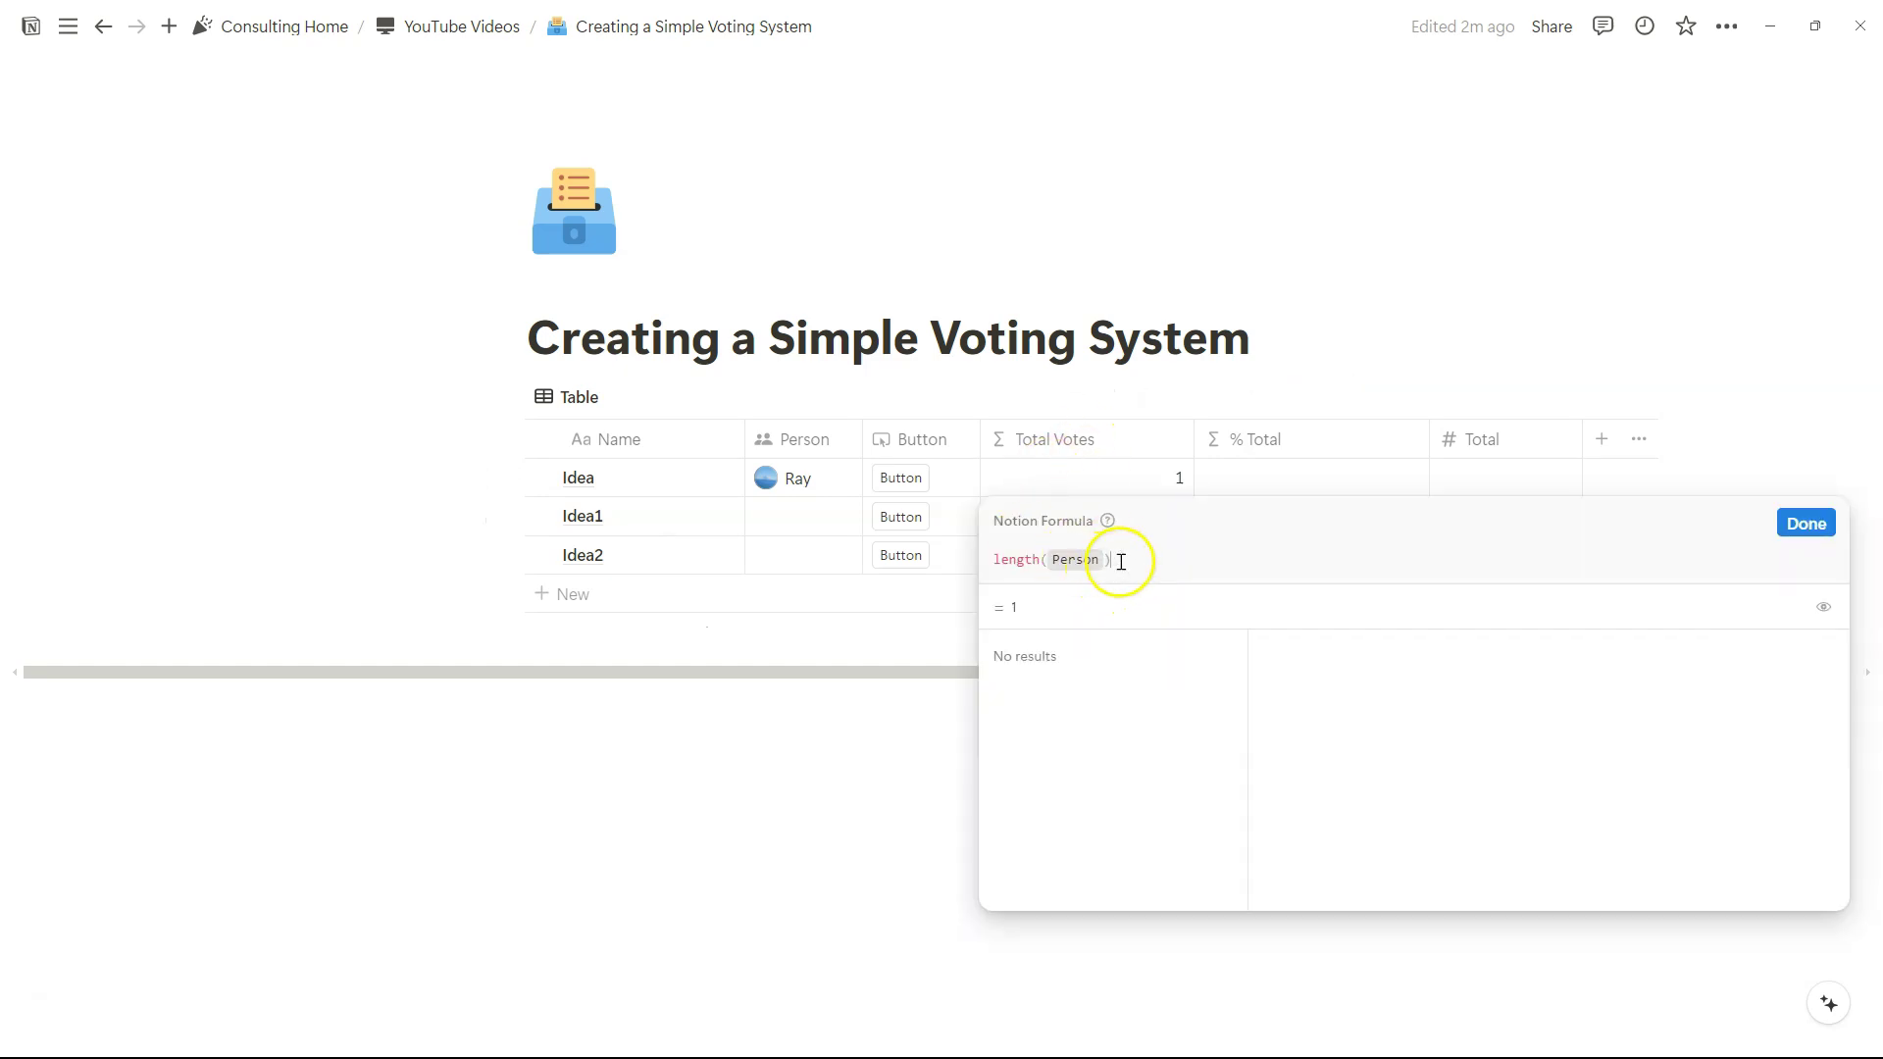
pyautogui.click(1808, 527)
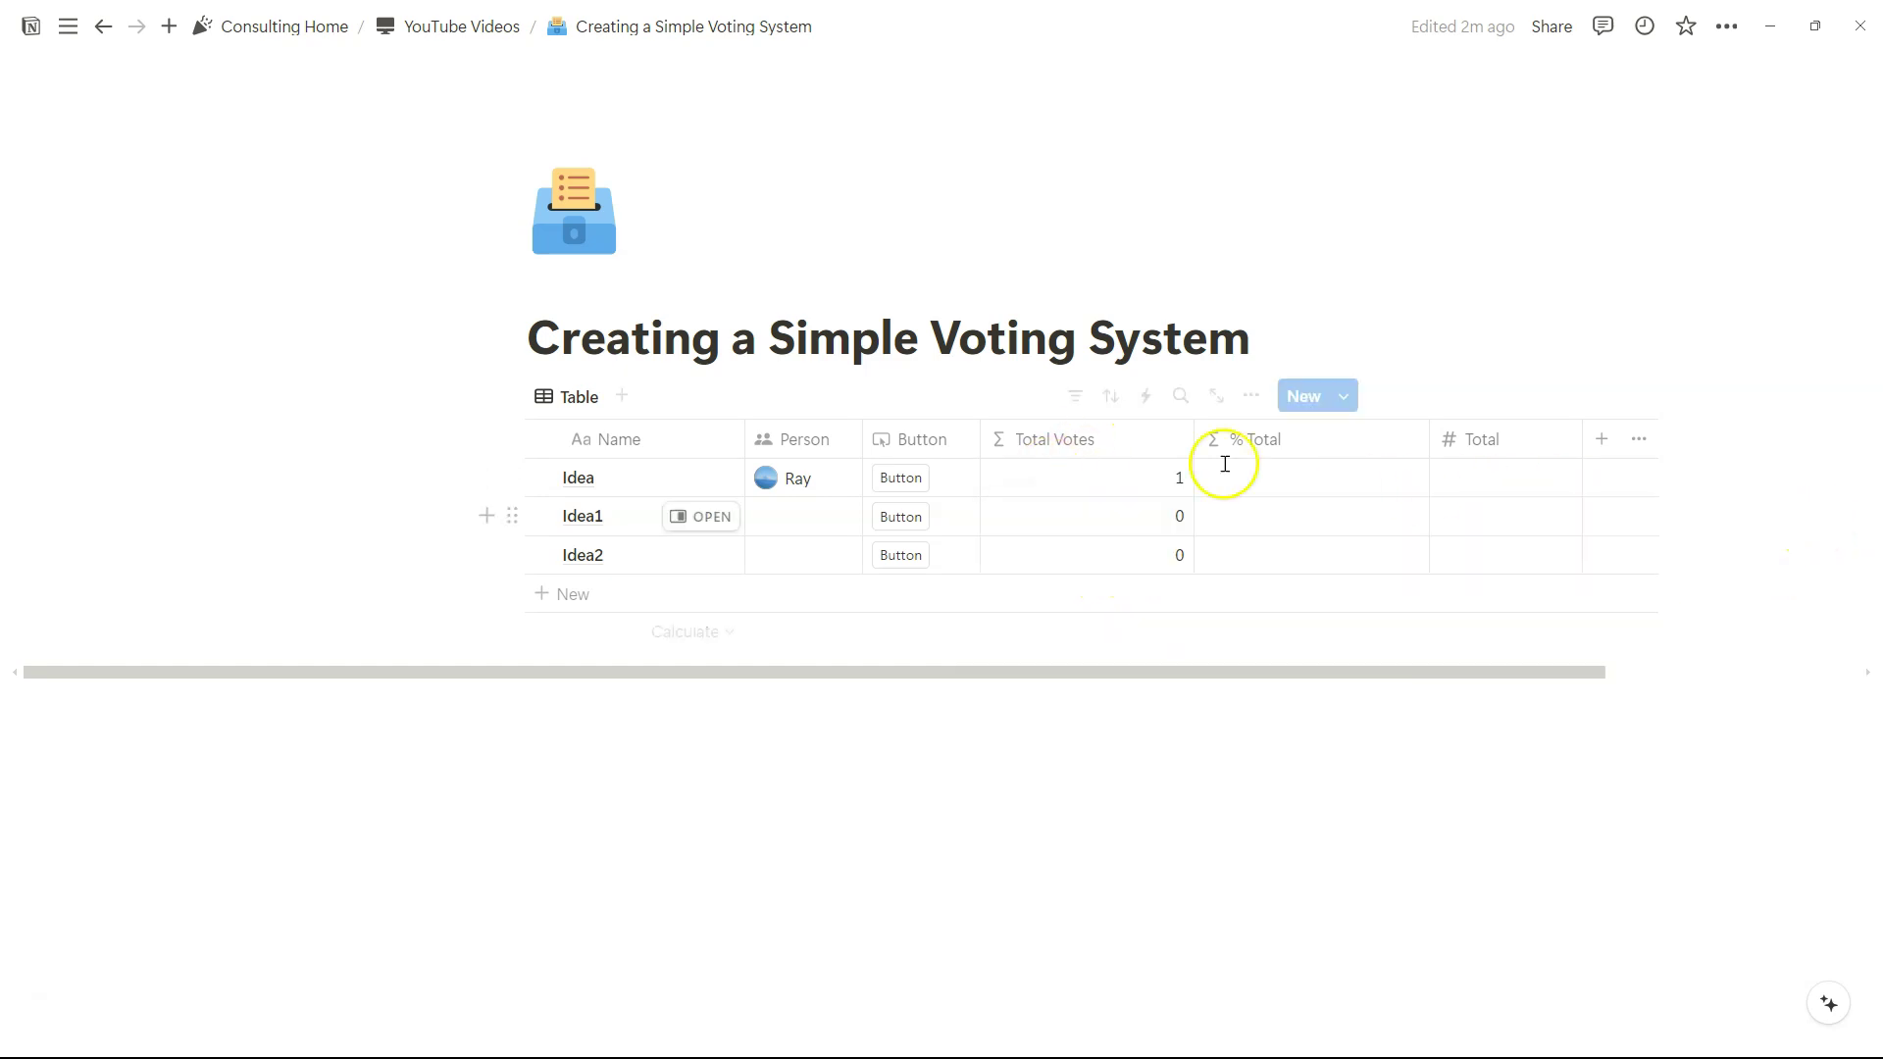
# Step: Set the % Total formula to Total Votes / Total and rename Total to Total Available
pyautogui.click(1253, 481)
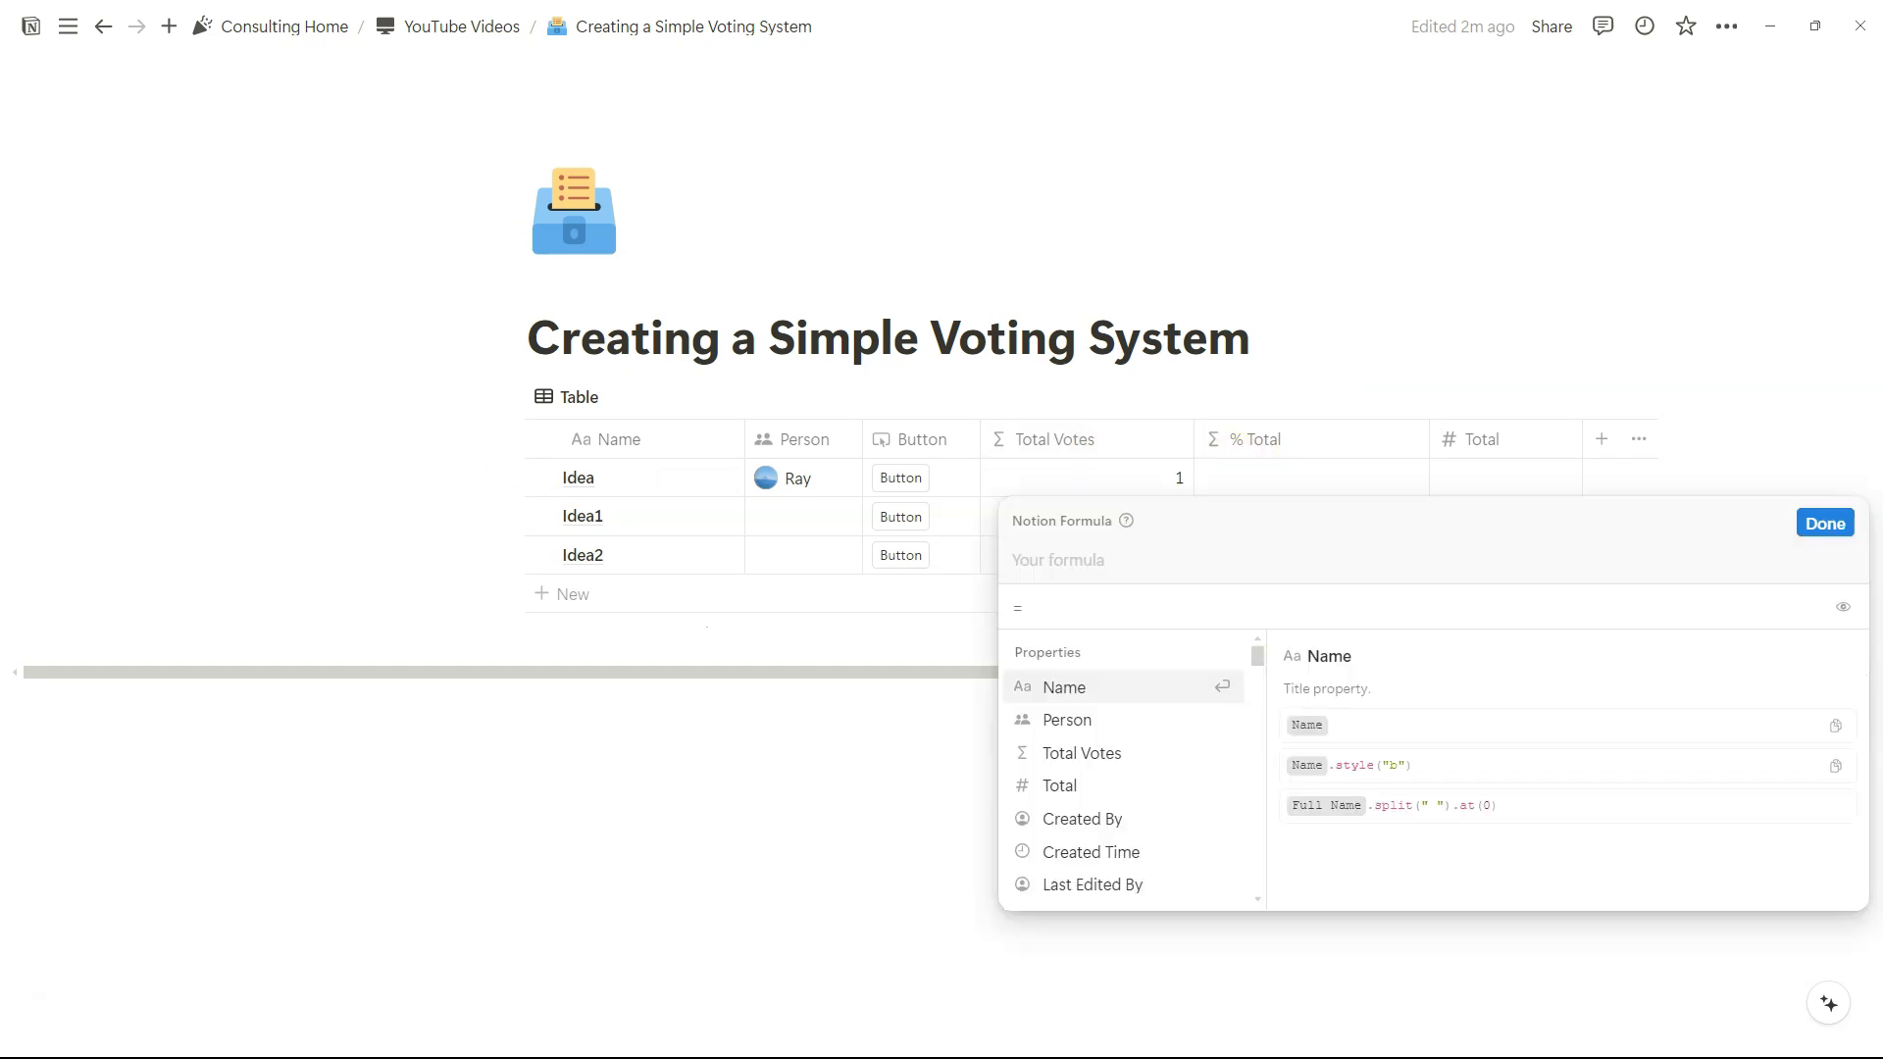
pyautogui.click(1109, 755)
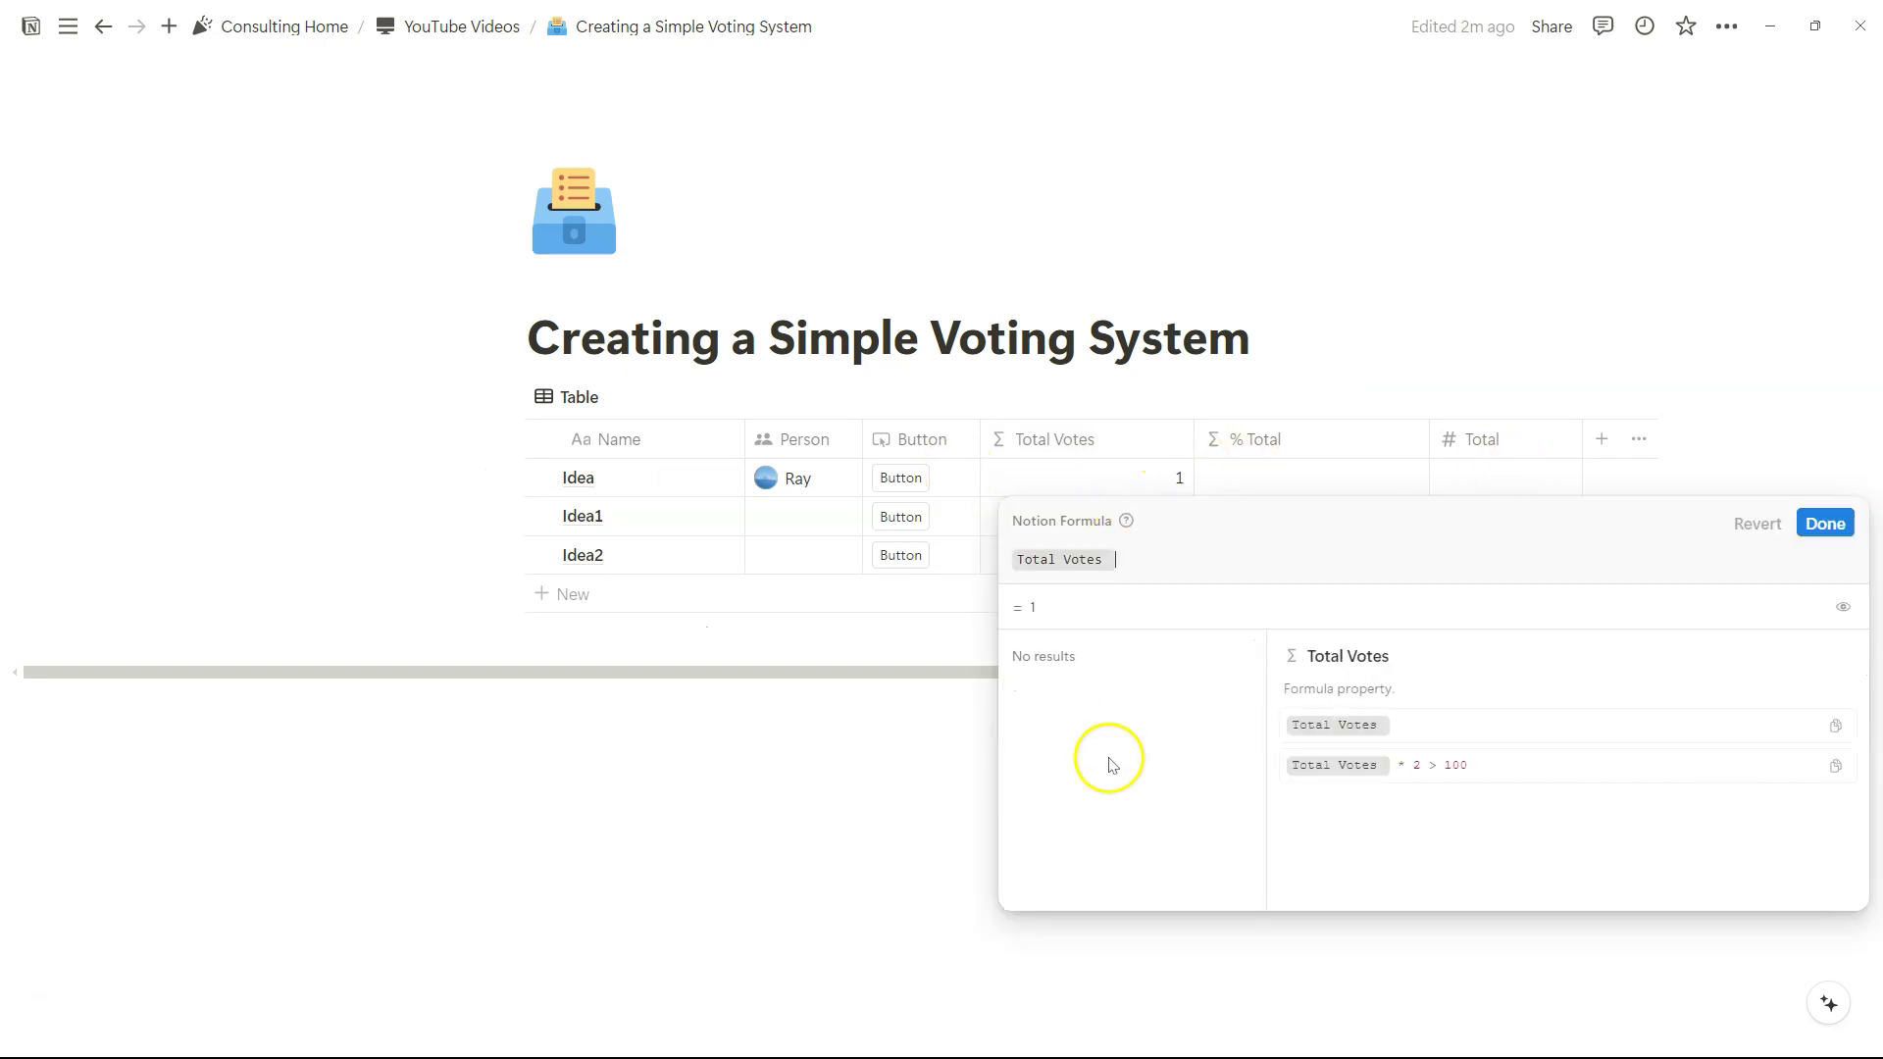
pyautogui.write('/')
pyautogui.click(1084, 780)
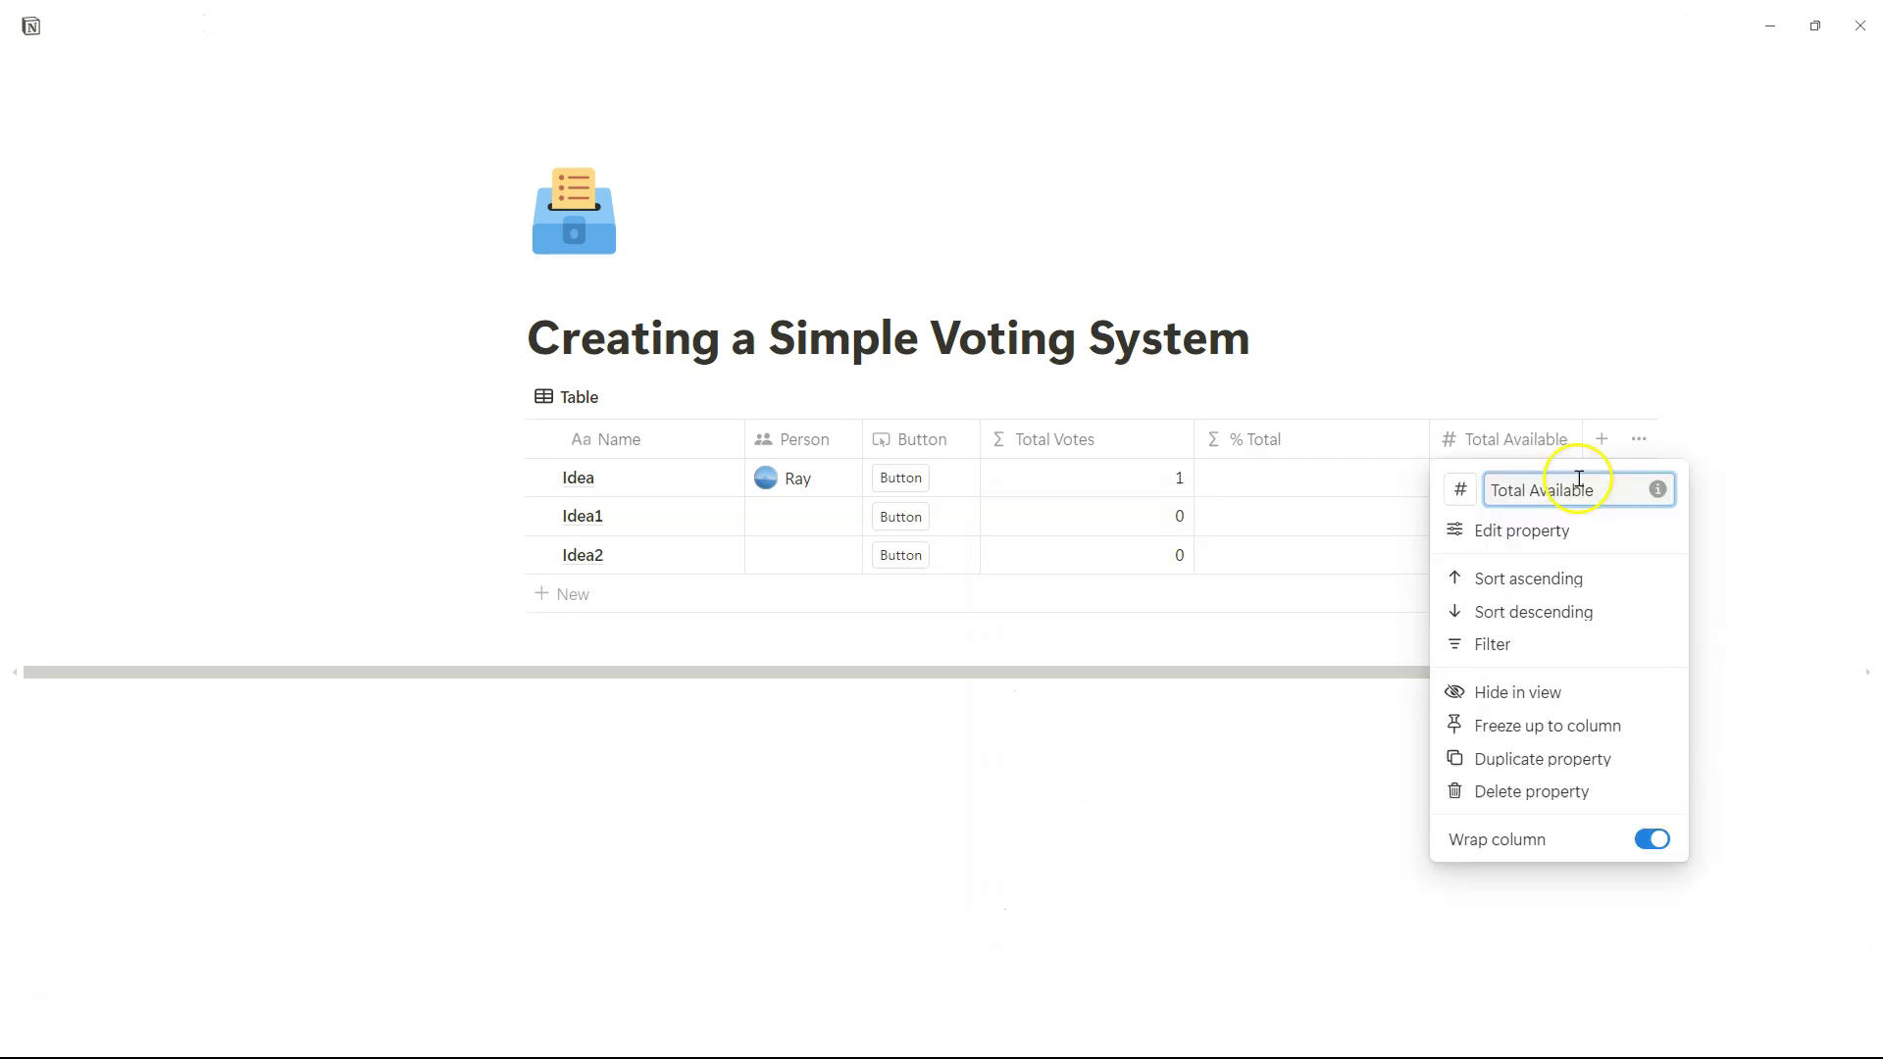
pyautogui.click(1576, 332)
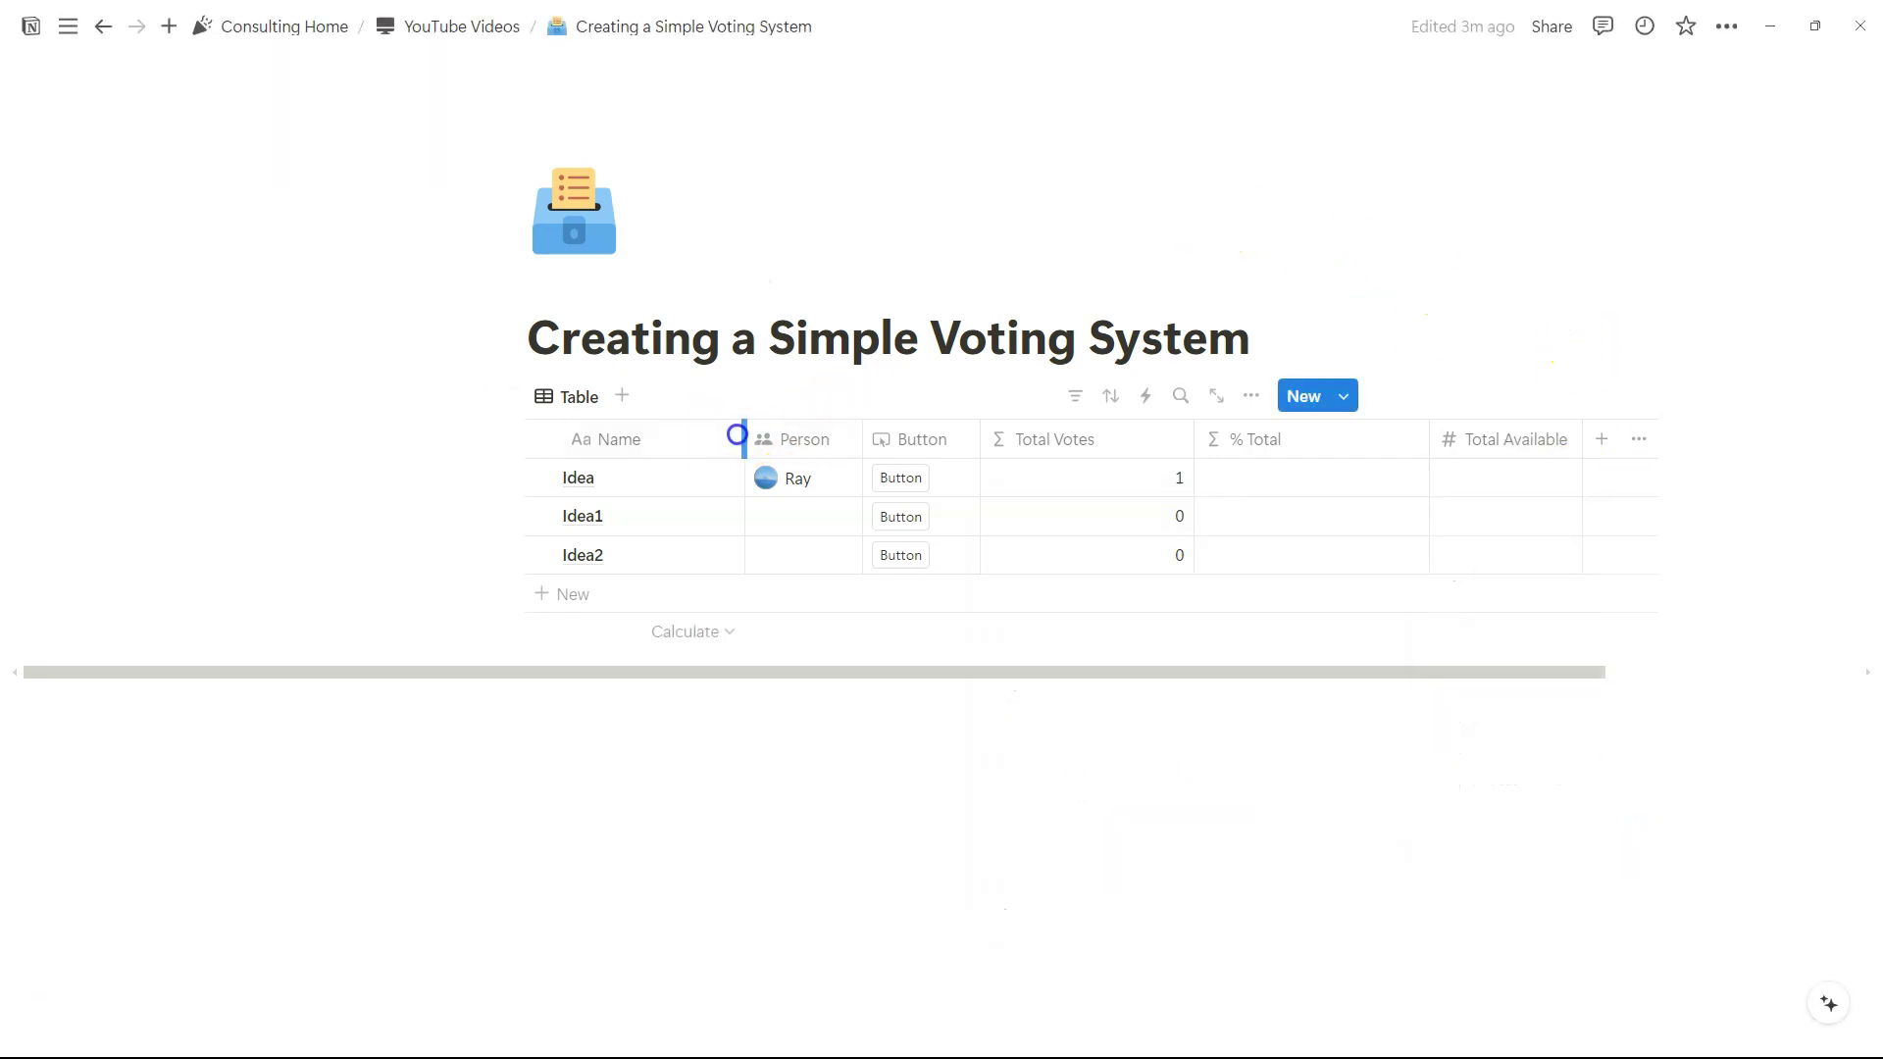
# Step: Narrow the Name column, vote for Idea and Idea1, and give Idea Total Available 1
pyautogui.moveTo(744, 432); pyautogui.dragTo(696, 429)
pyautogui.click(854, 478)
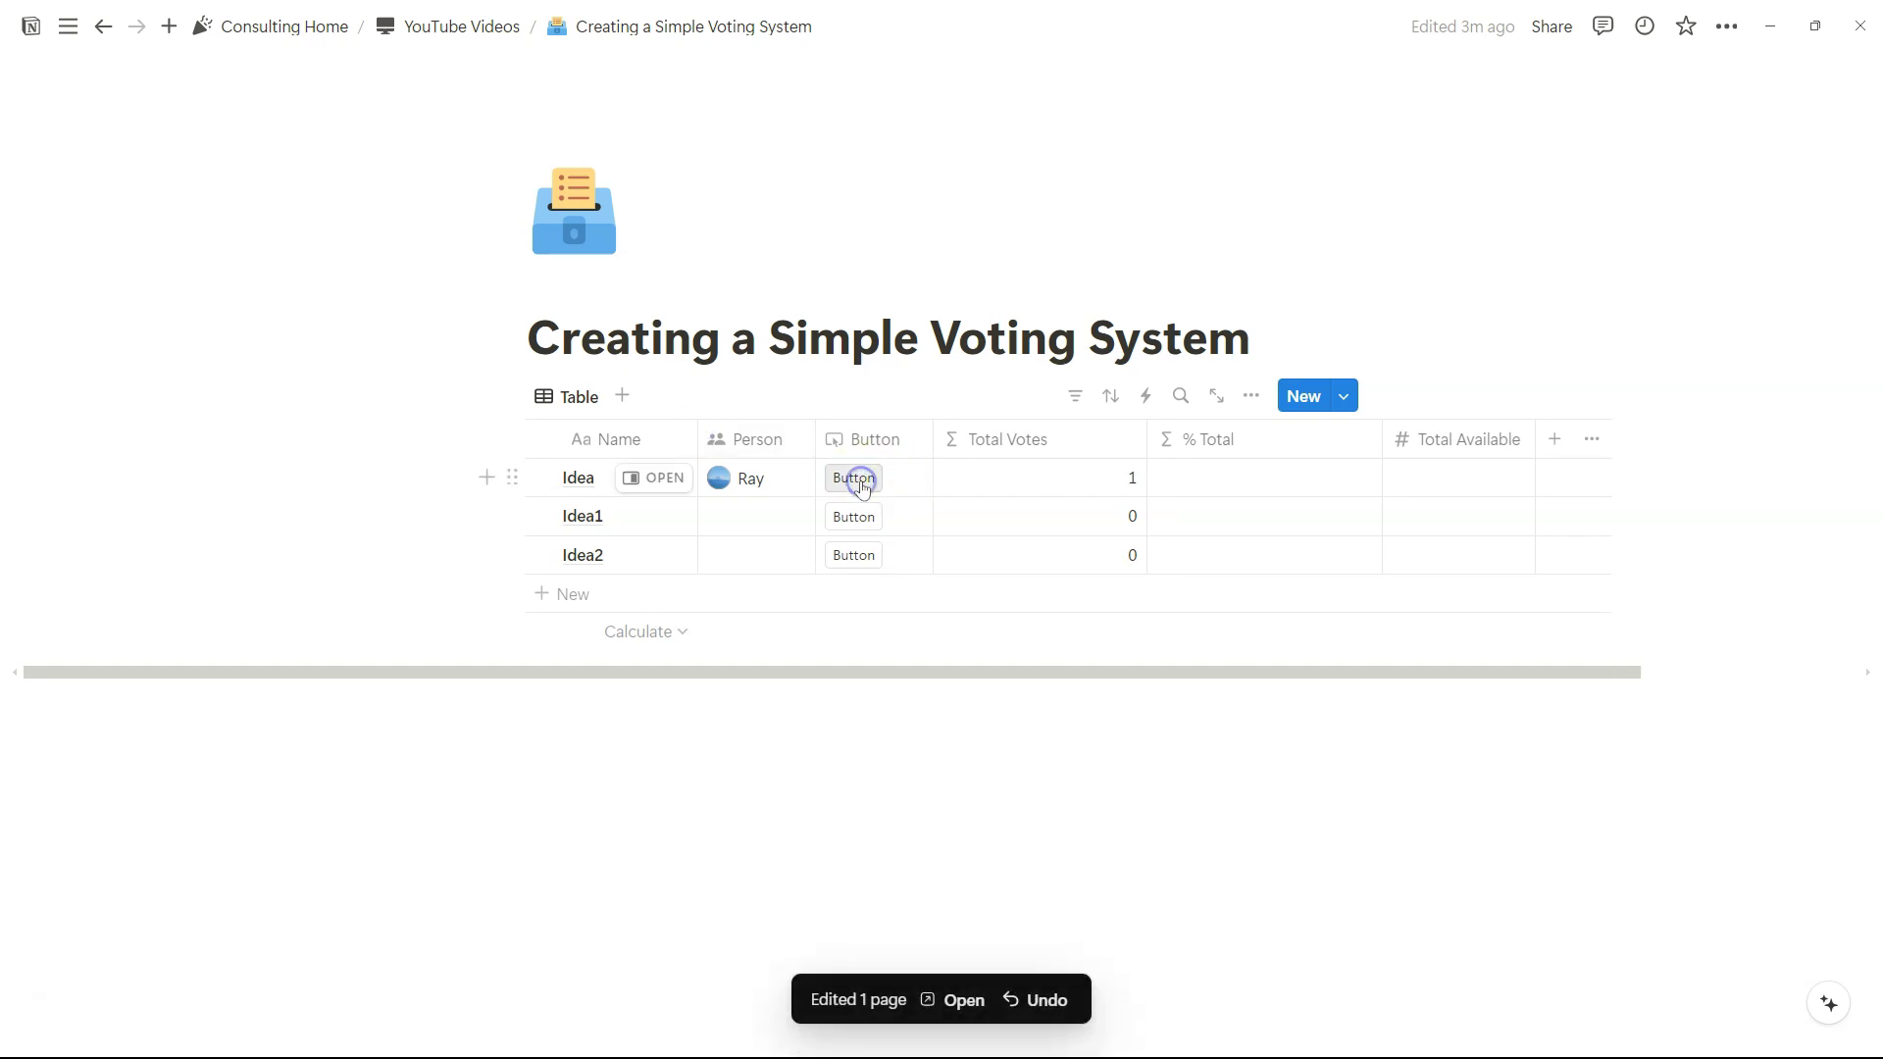
pyautogui.click(861, 516)
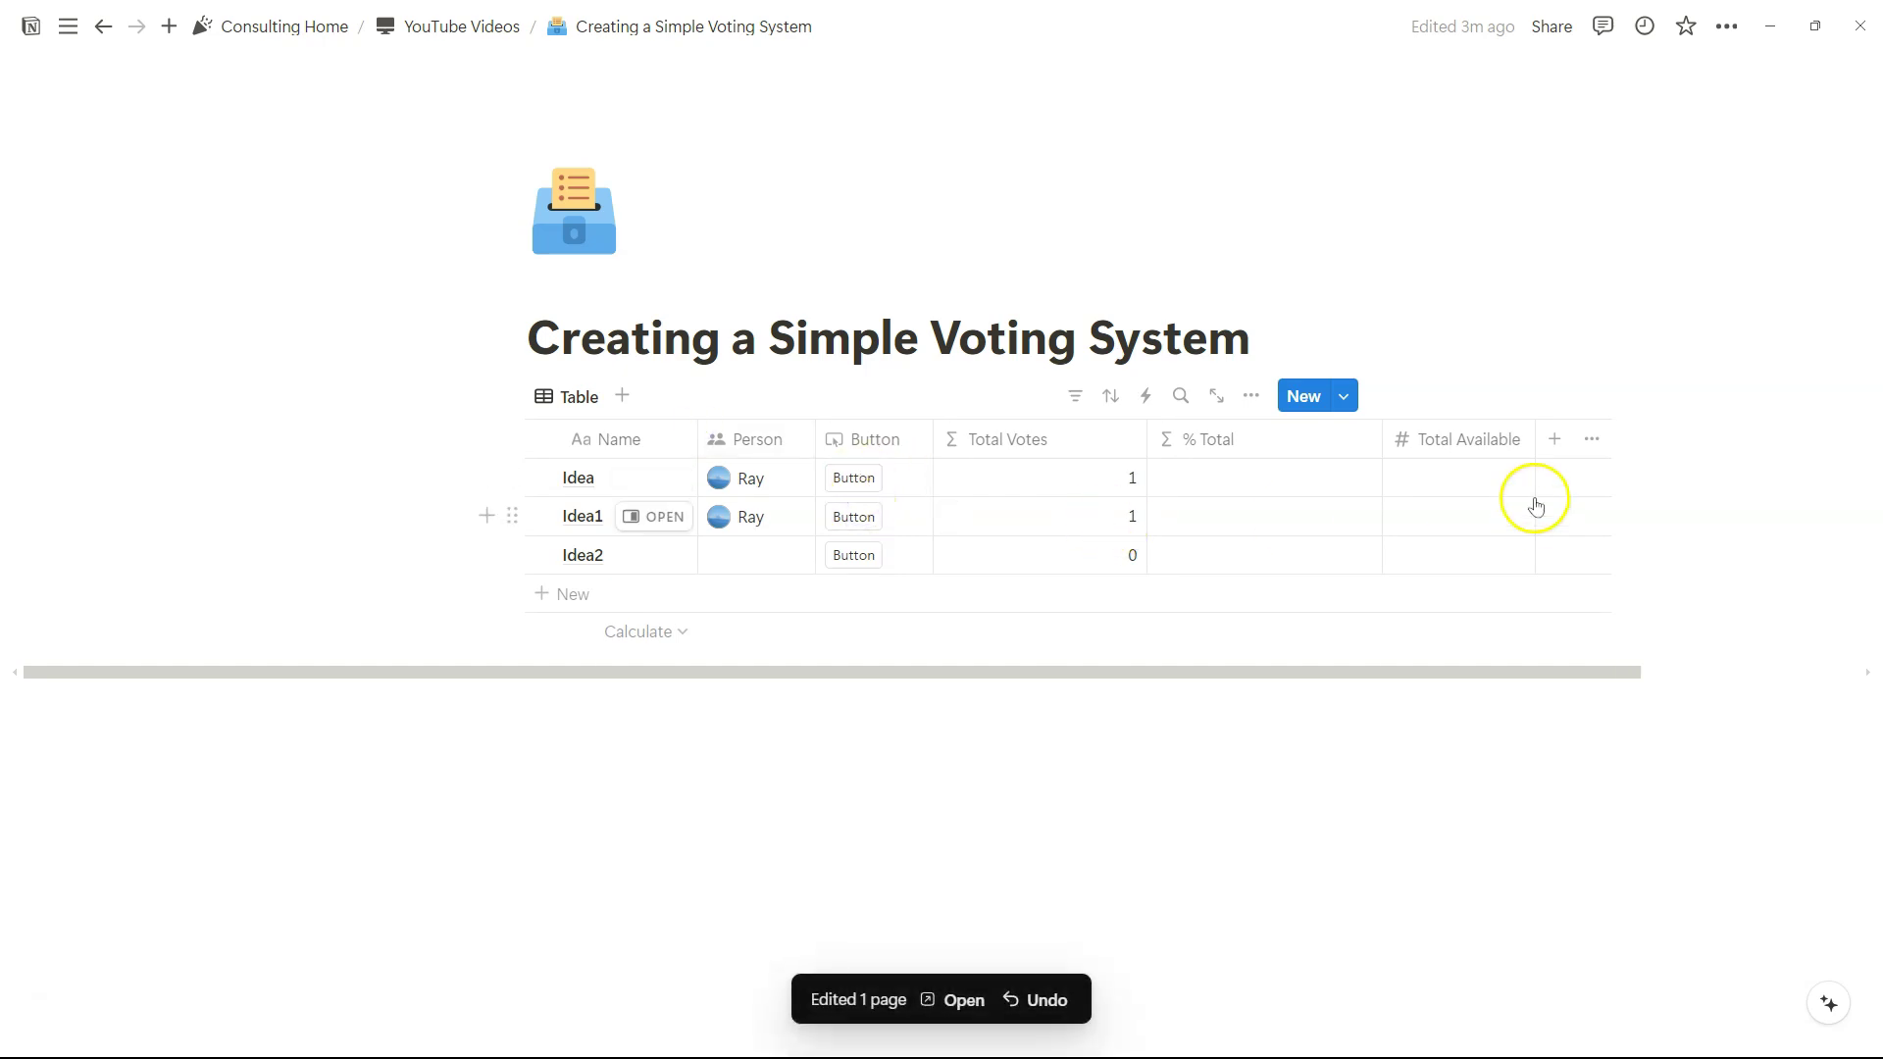
pyautogui.click(1467, 491)
pyautogui.write('1')
pyautogui.press('Return')
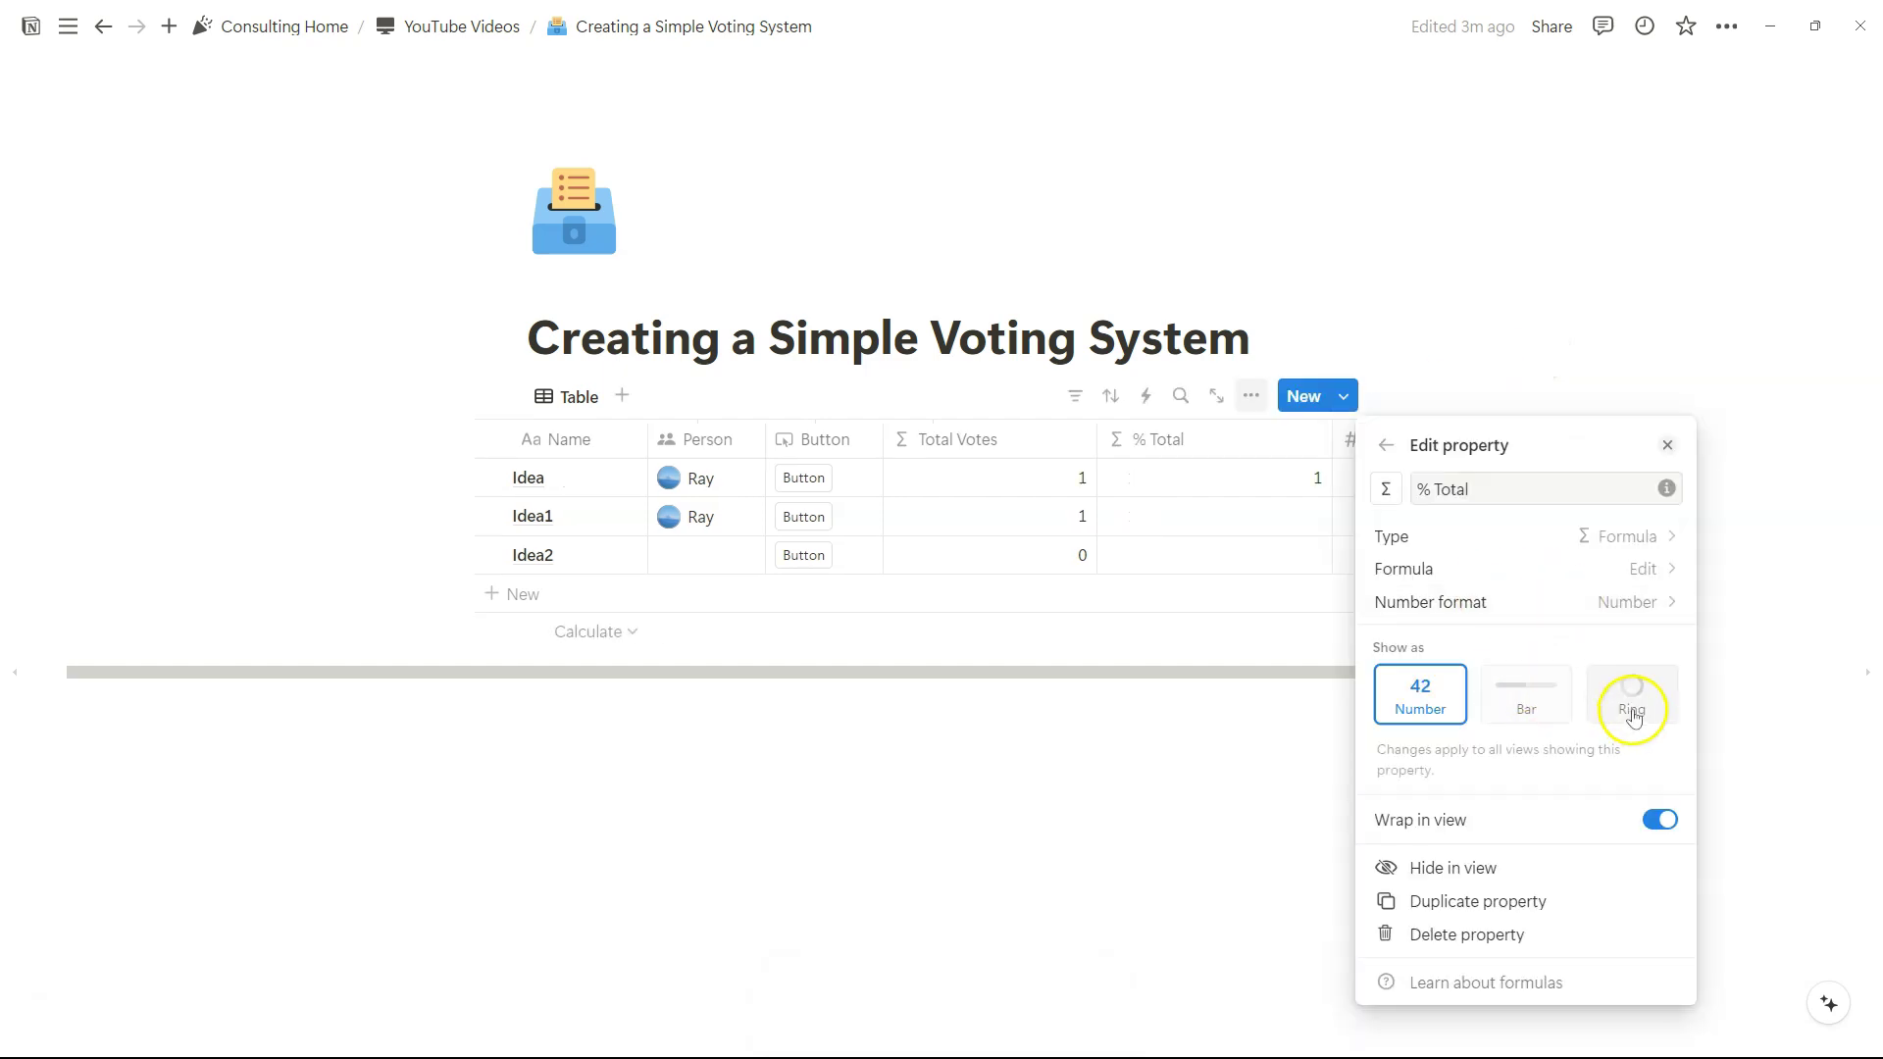
# Step: Format % Total as Percent and show it as a bar
pyautogui.click(1641, 604)
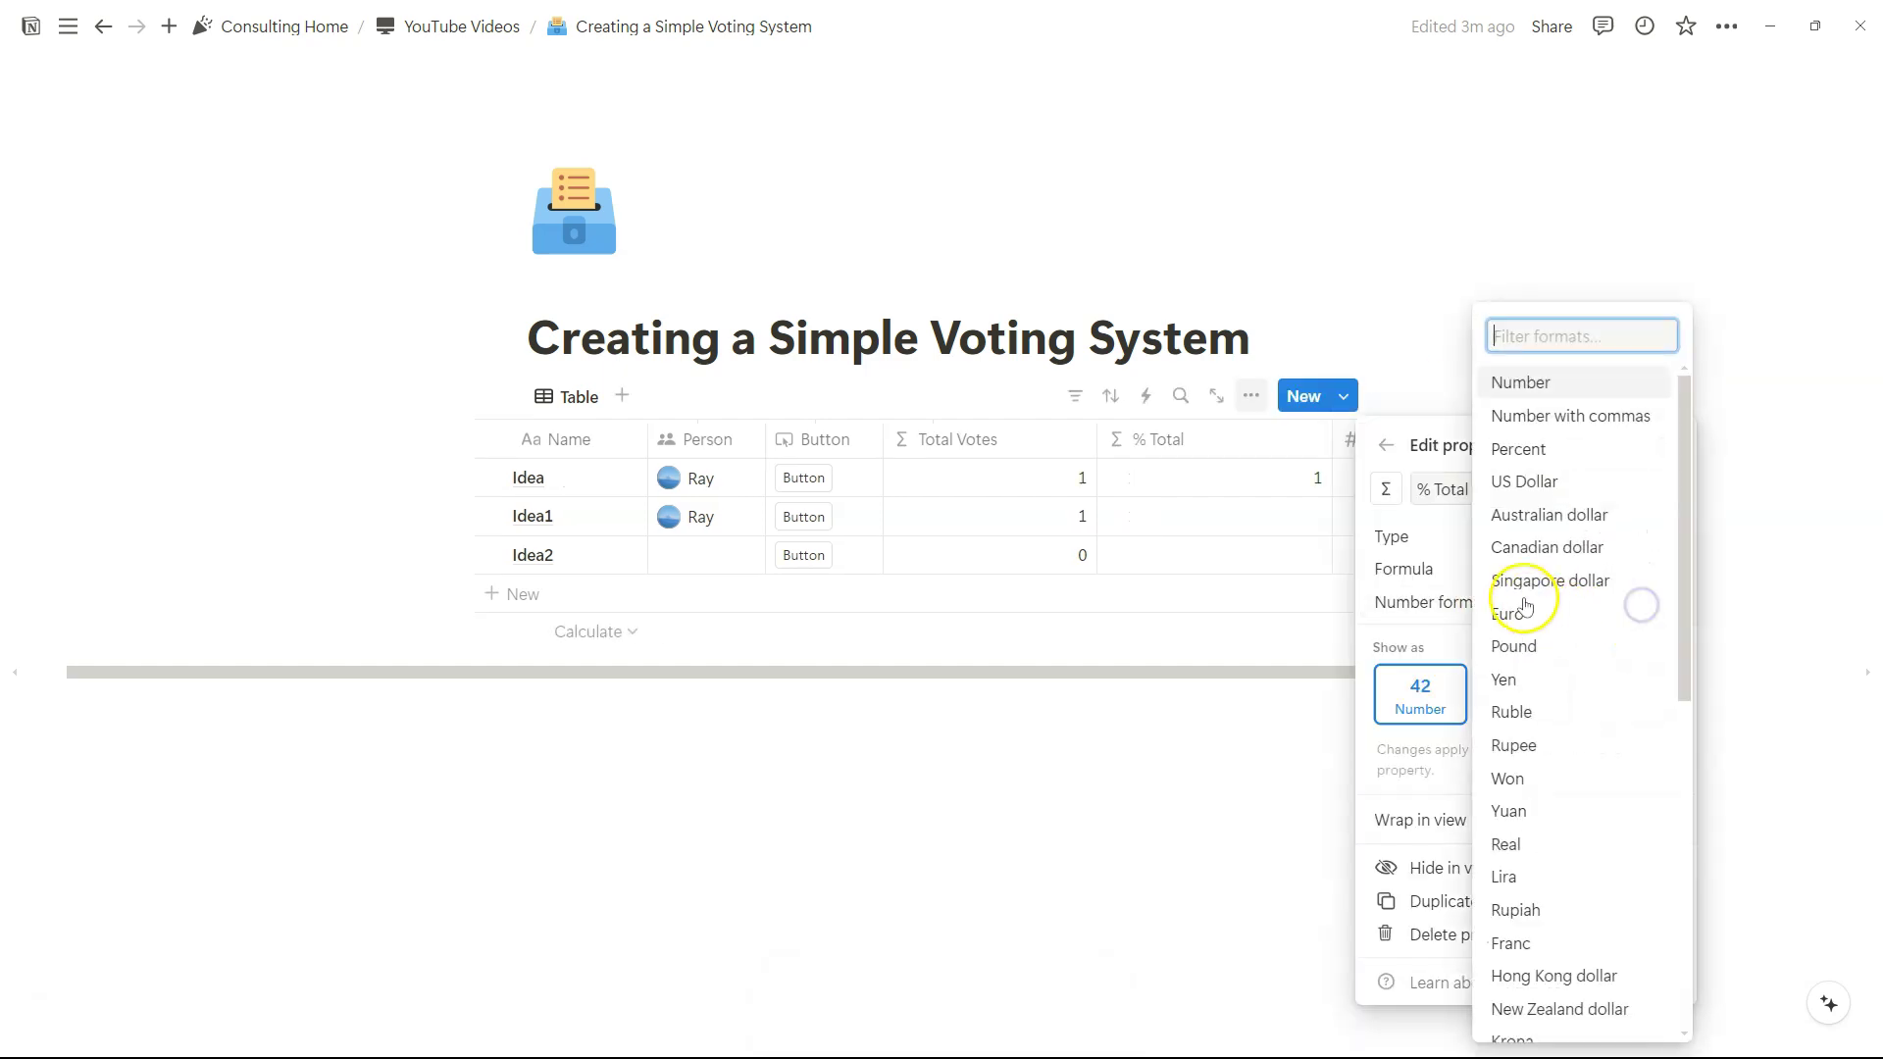
pyautogui.click(1555, 453)
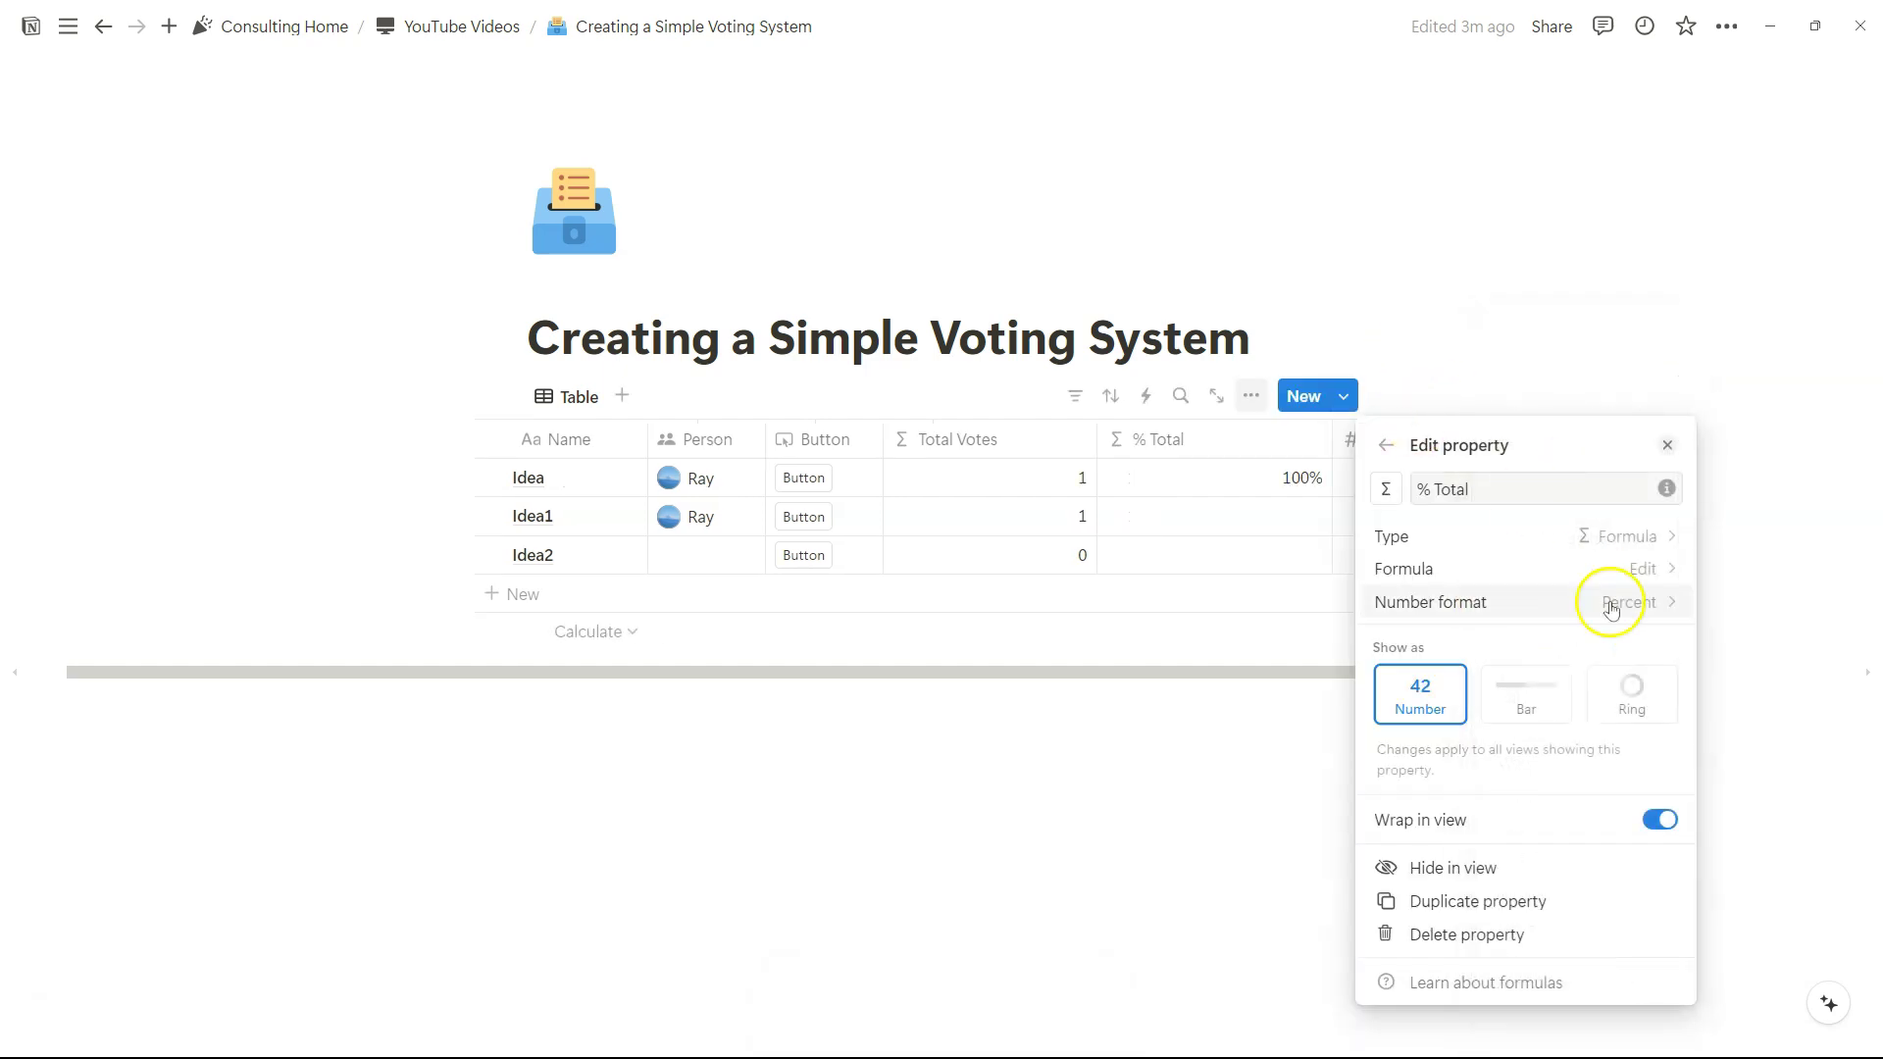
pyautogui.click(1546, 701)
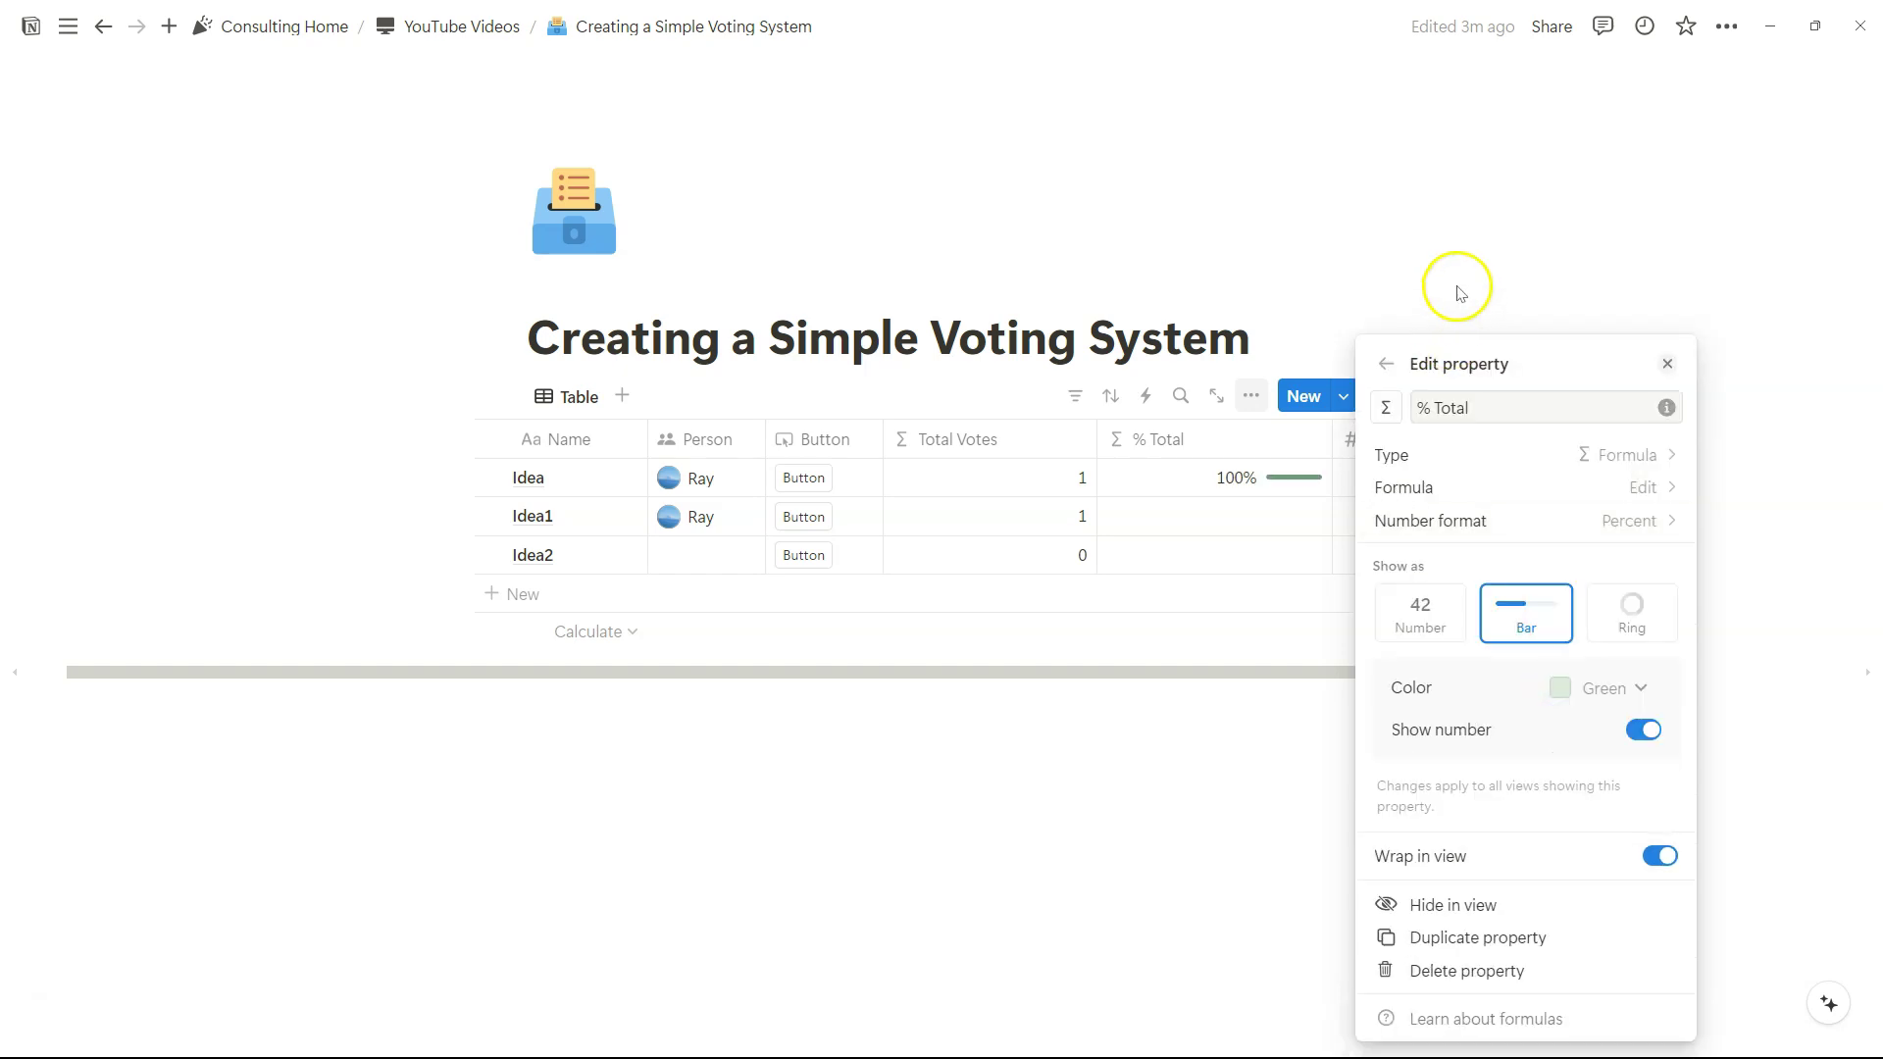
pyautogui.click(1454, 285)
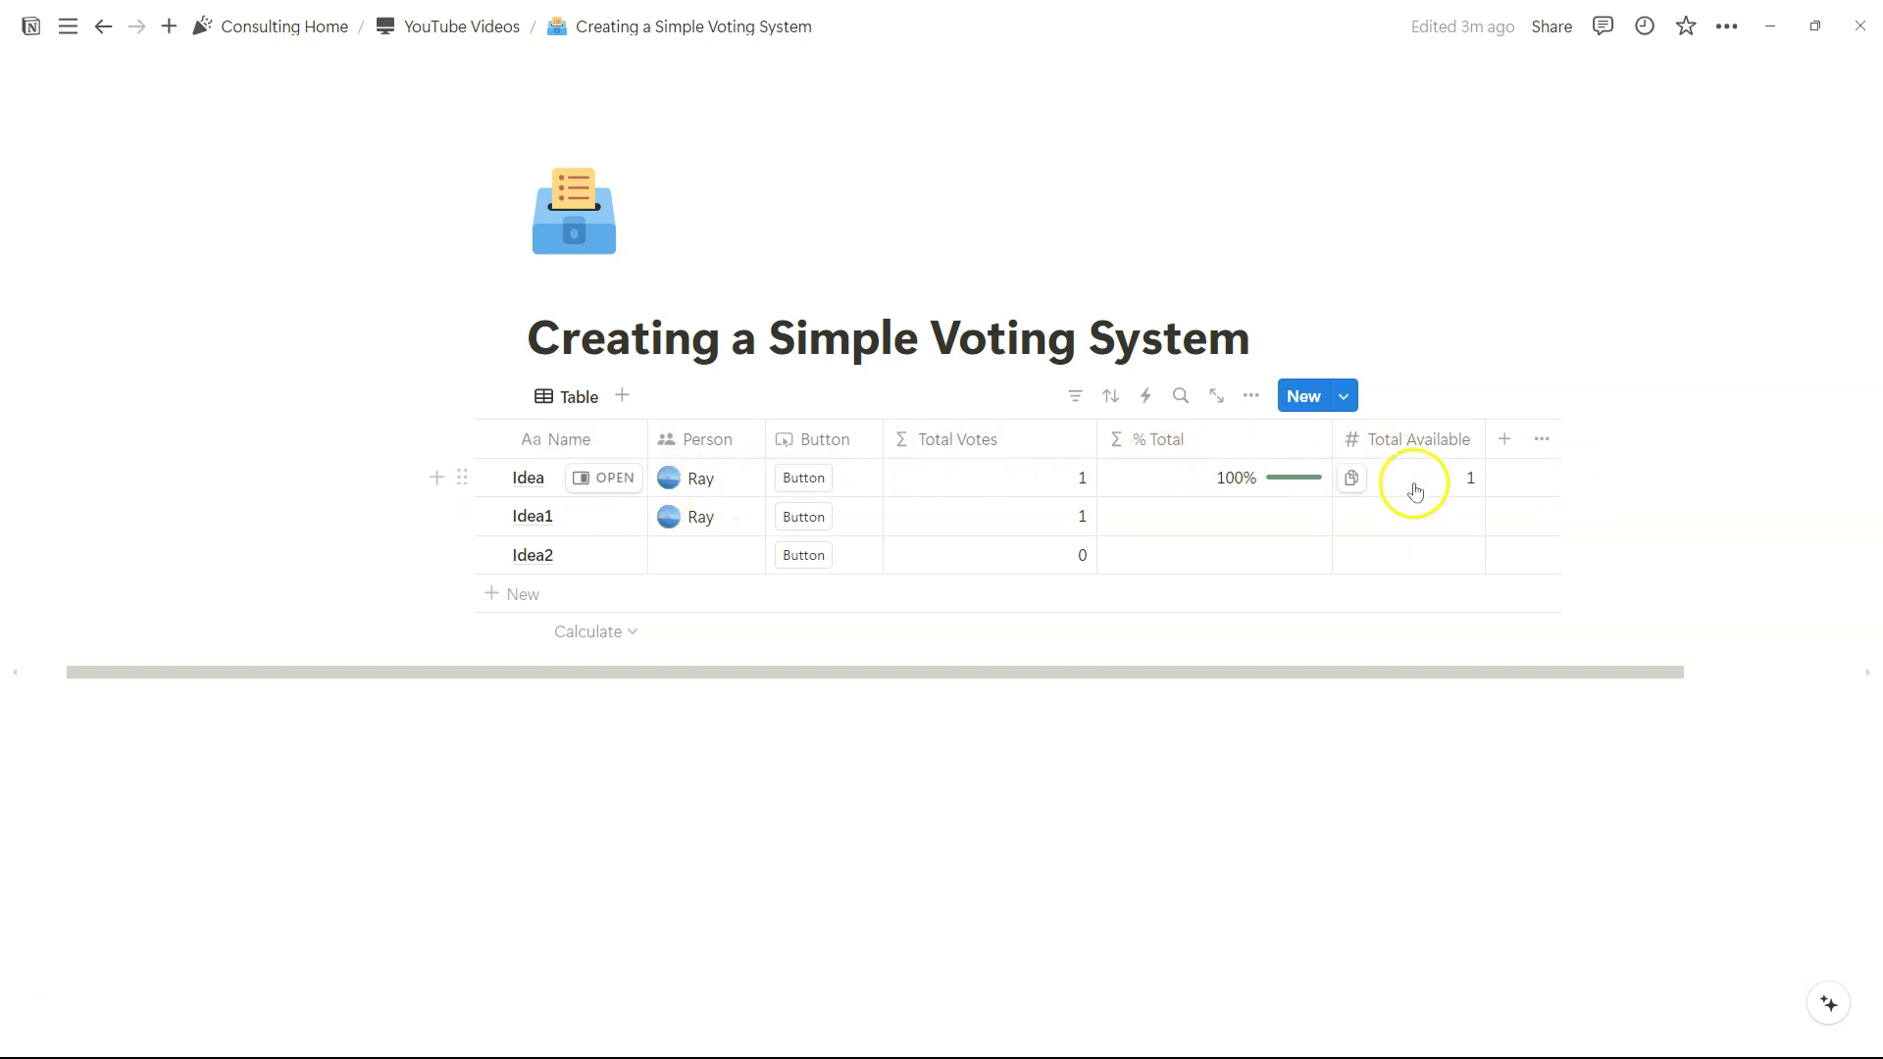
# Step: Set Idea1's Total Available to 3 so its % Total reads 33.33%
pyautogui.click(1396, 517)
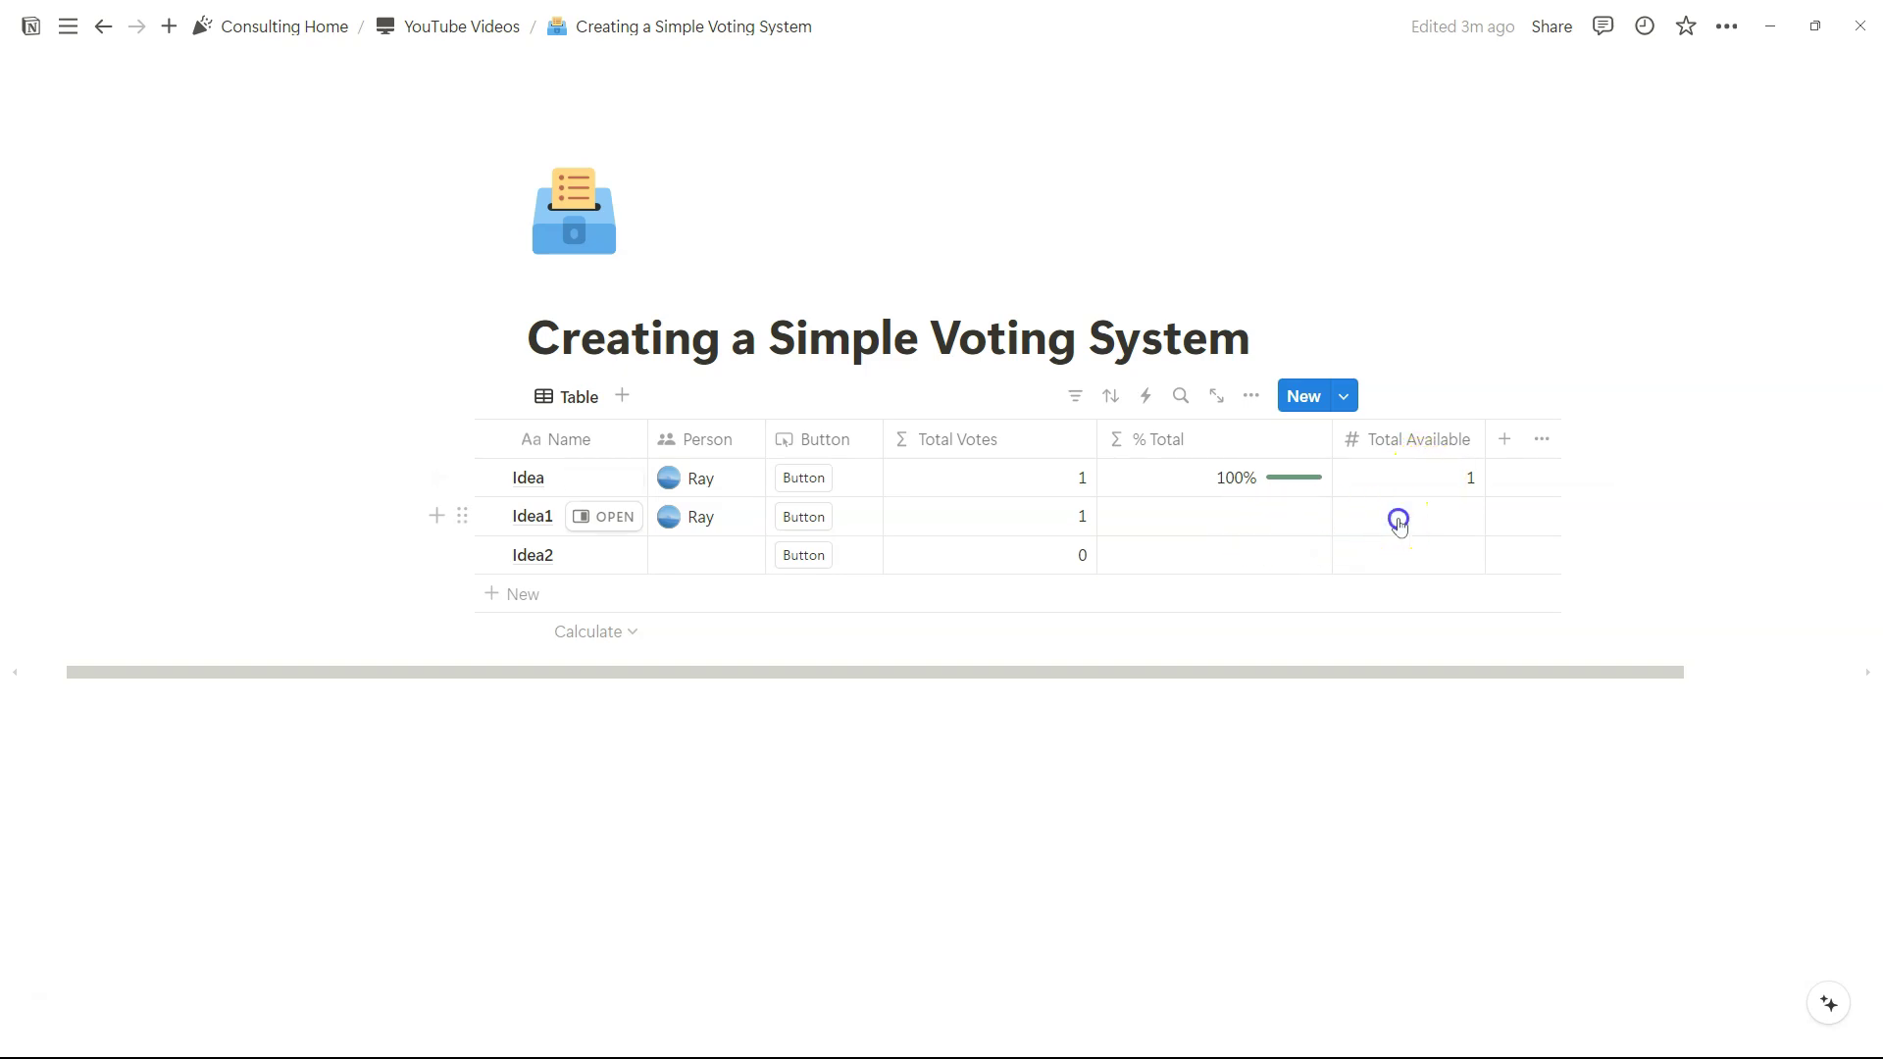
pyautogui.write('2')
pyautogui.click(1429, 363)
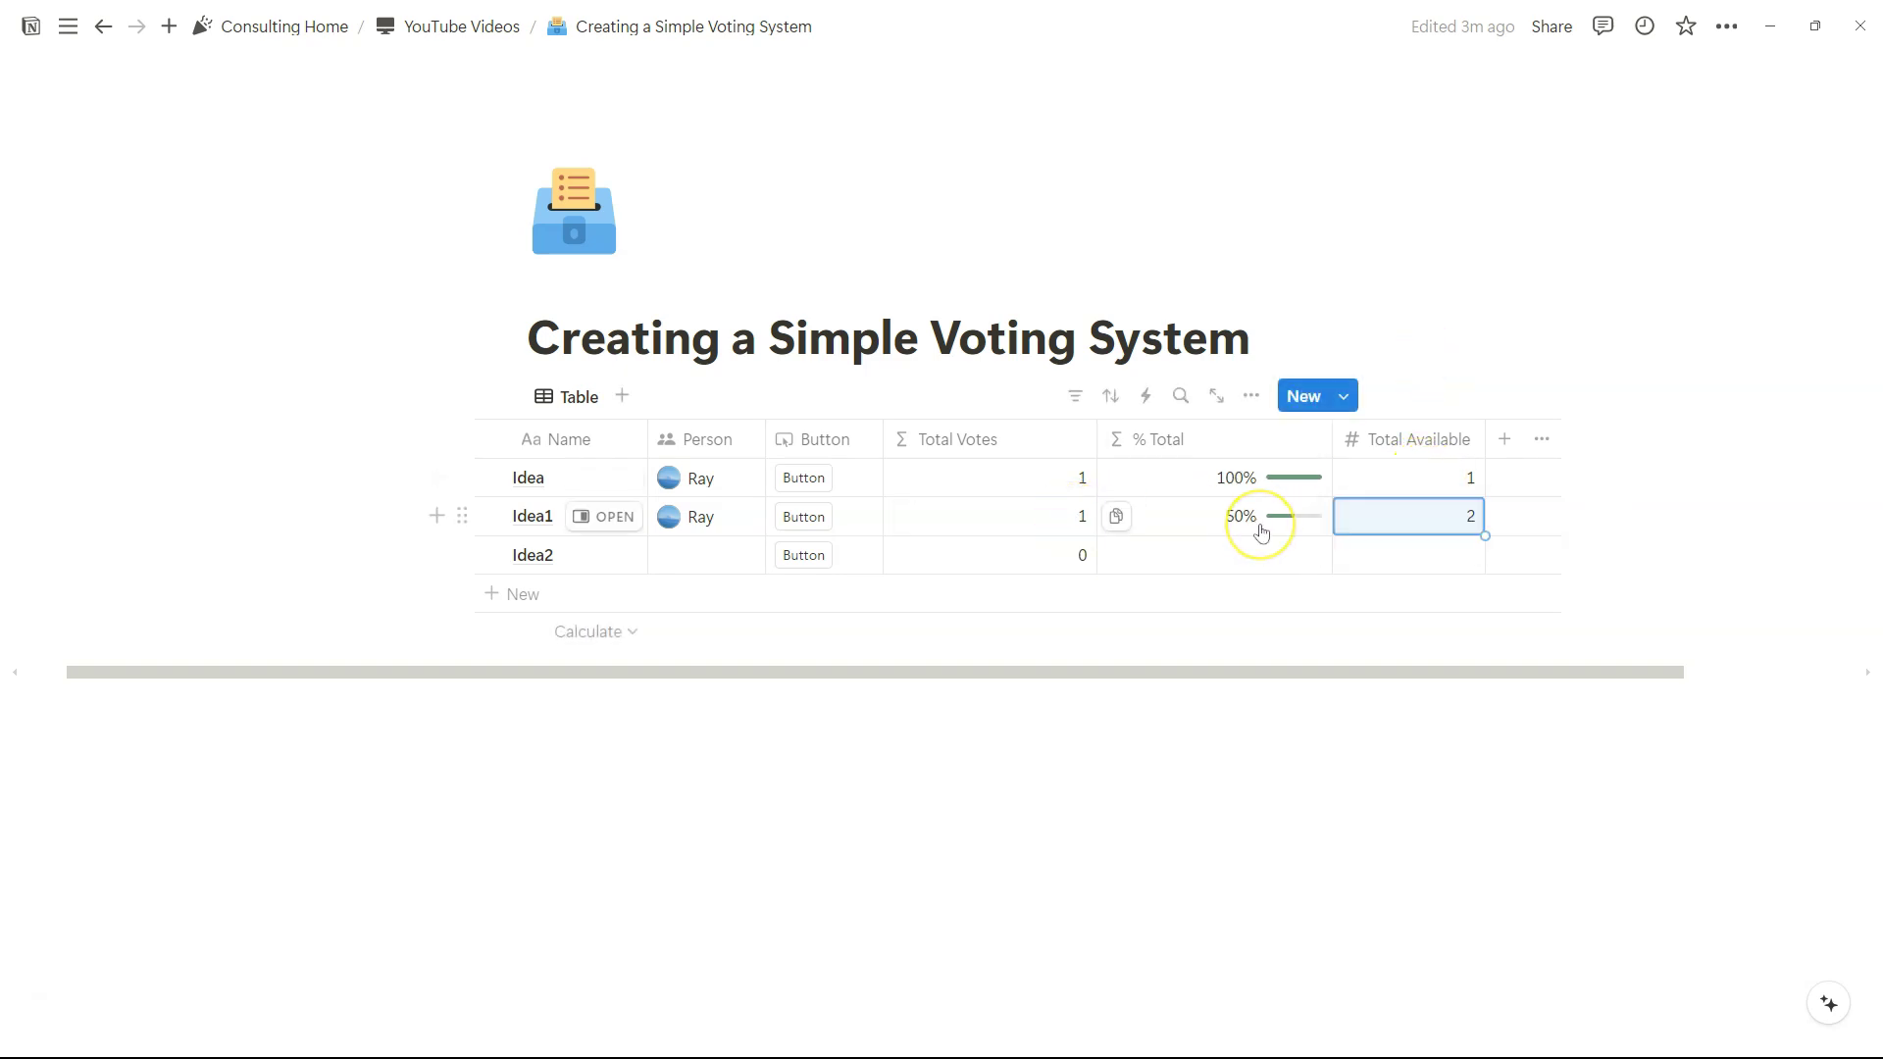
pyautogui.click(1446, 521)
pyautogui.press('BackSpace')
pyautogui.write('3')
pyautogui.press('Return')
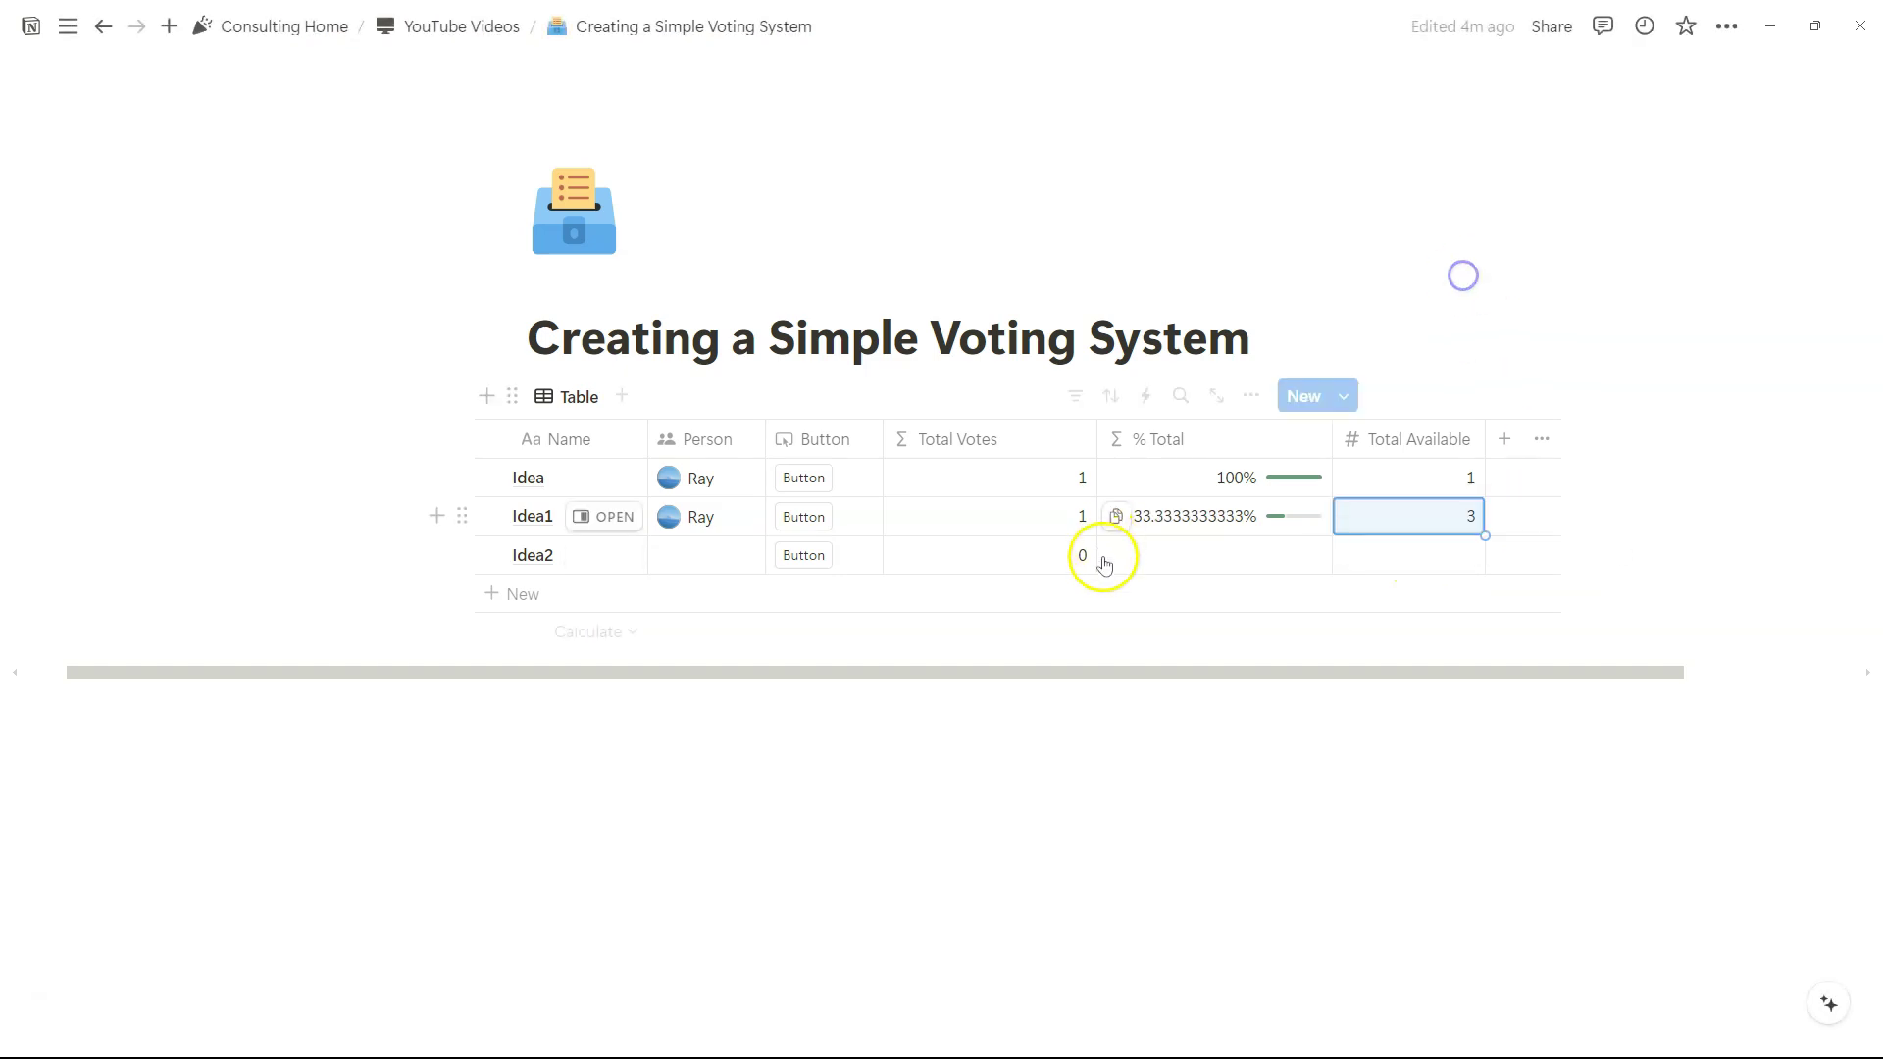
# Step: Change the % Total formula to round(Total Votes / Total Available * 1000) / 1000, showing 33.3%
pyautogui.click(1189, 523)
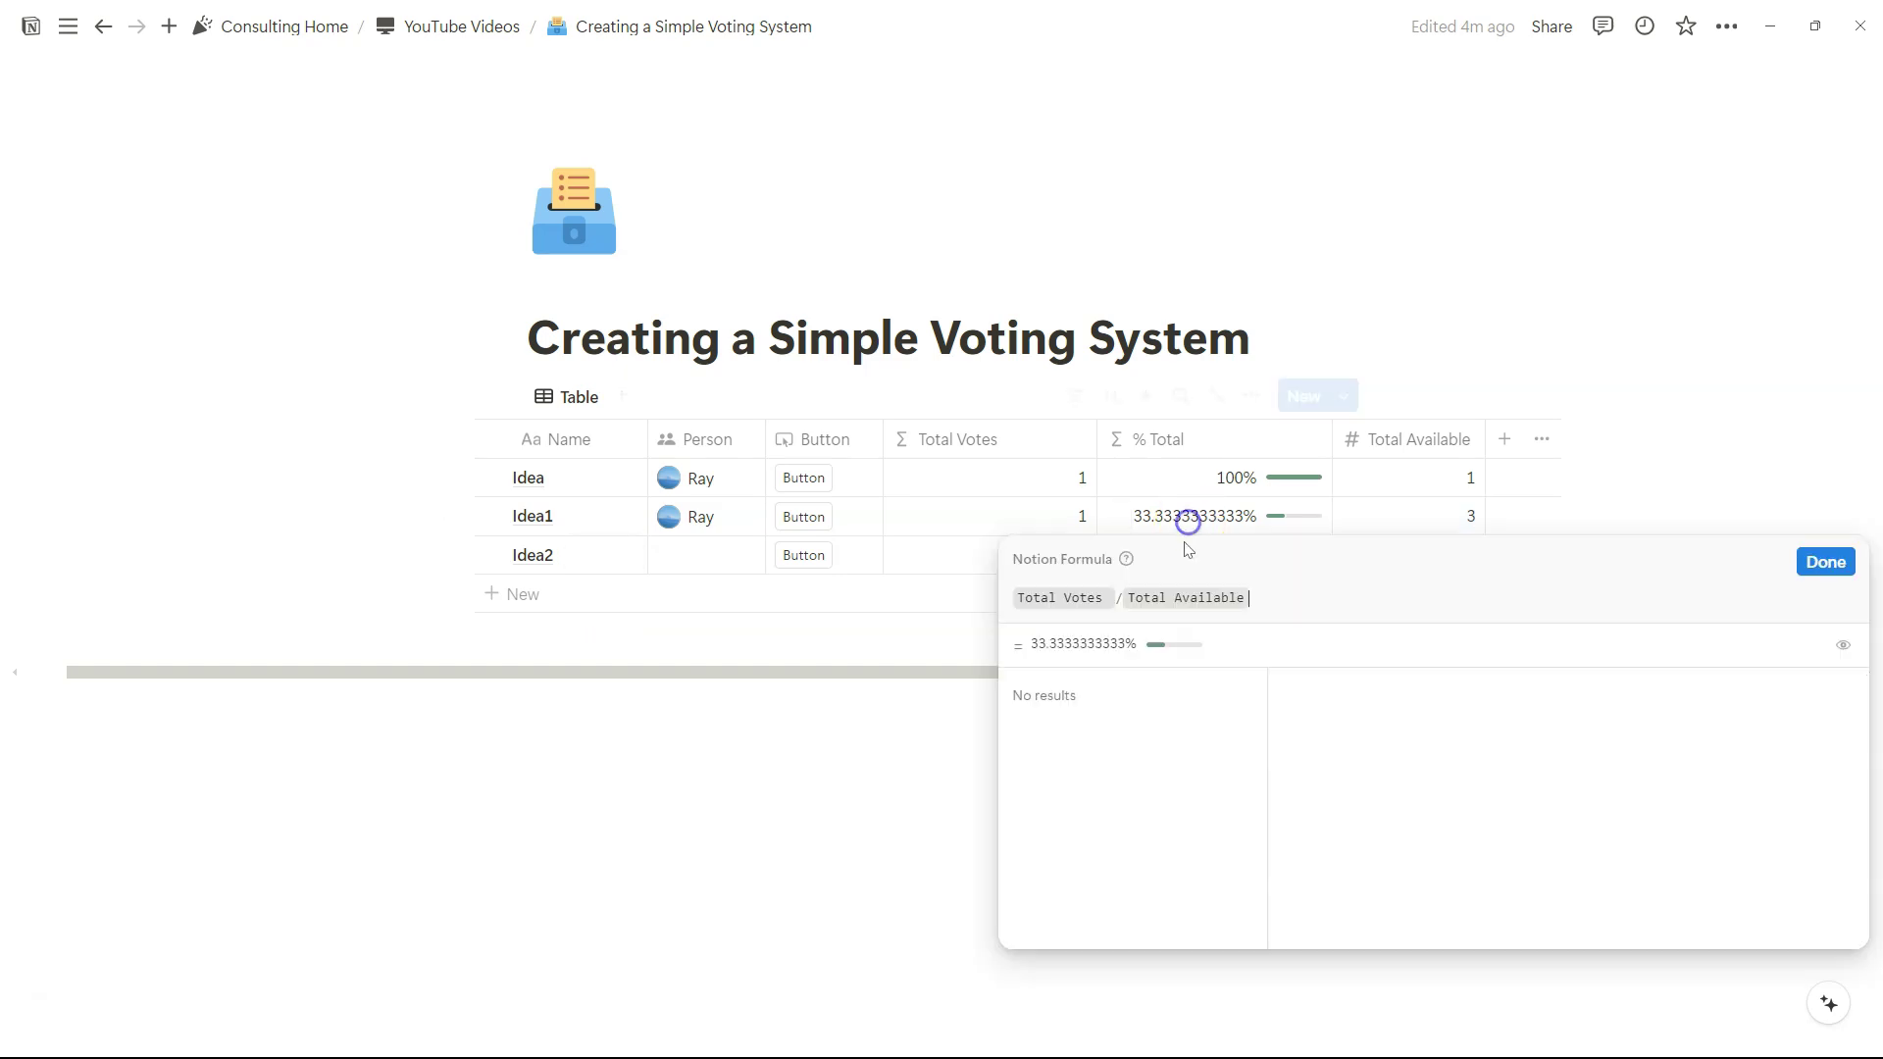
pyautogui.click(1017, 597)
pyautogui.write('round')
pyautogui.write('(')
pyautogui.press('End')
pyautogui.write('*10')
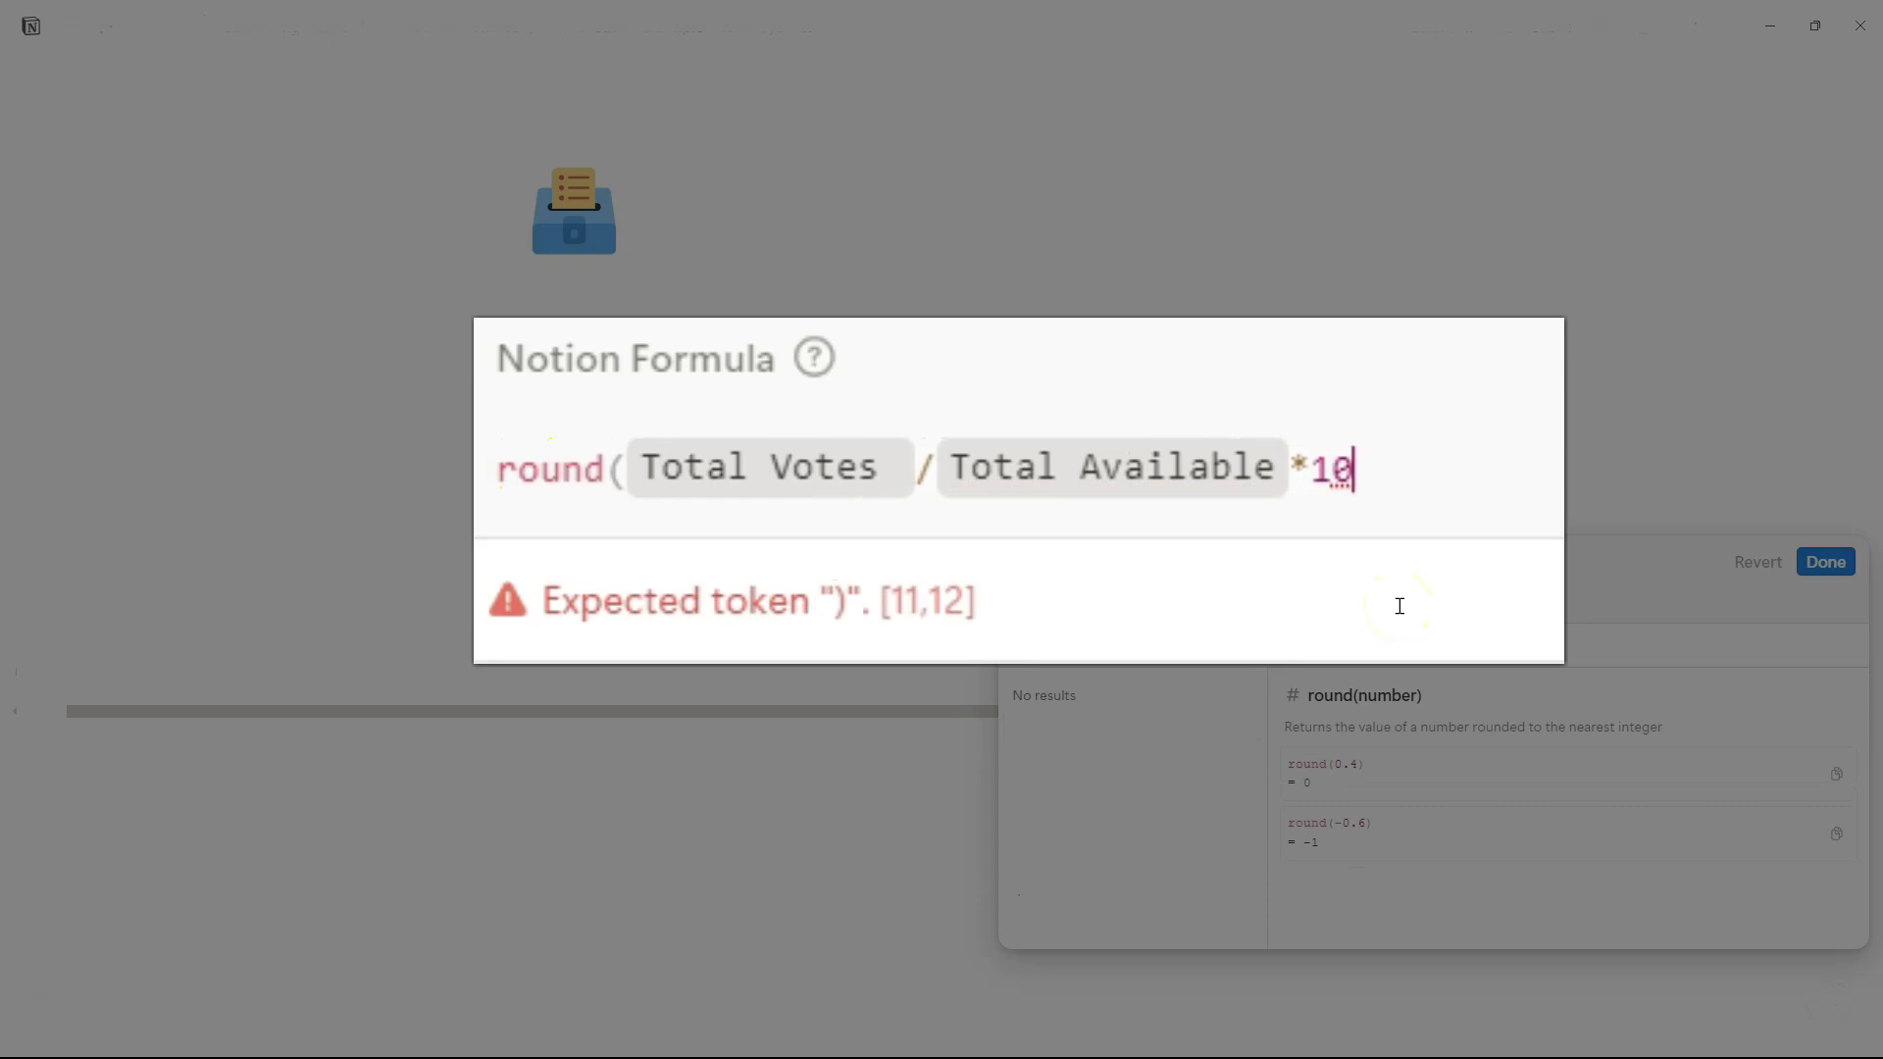
pyautogui.write('0)')
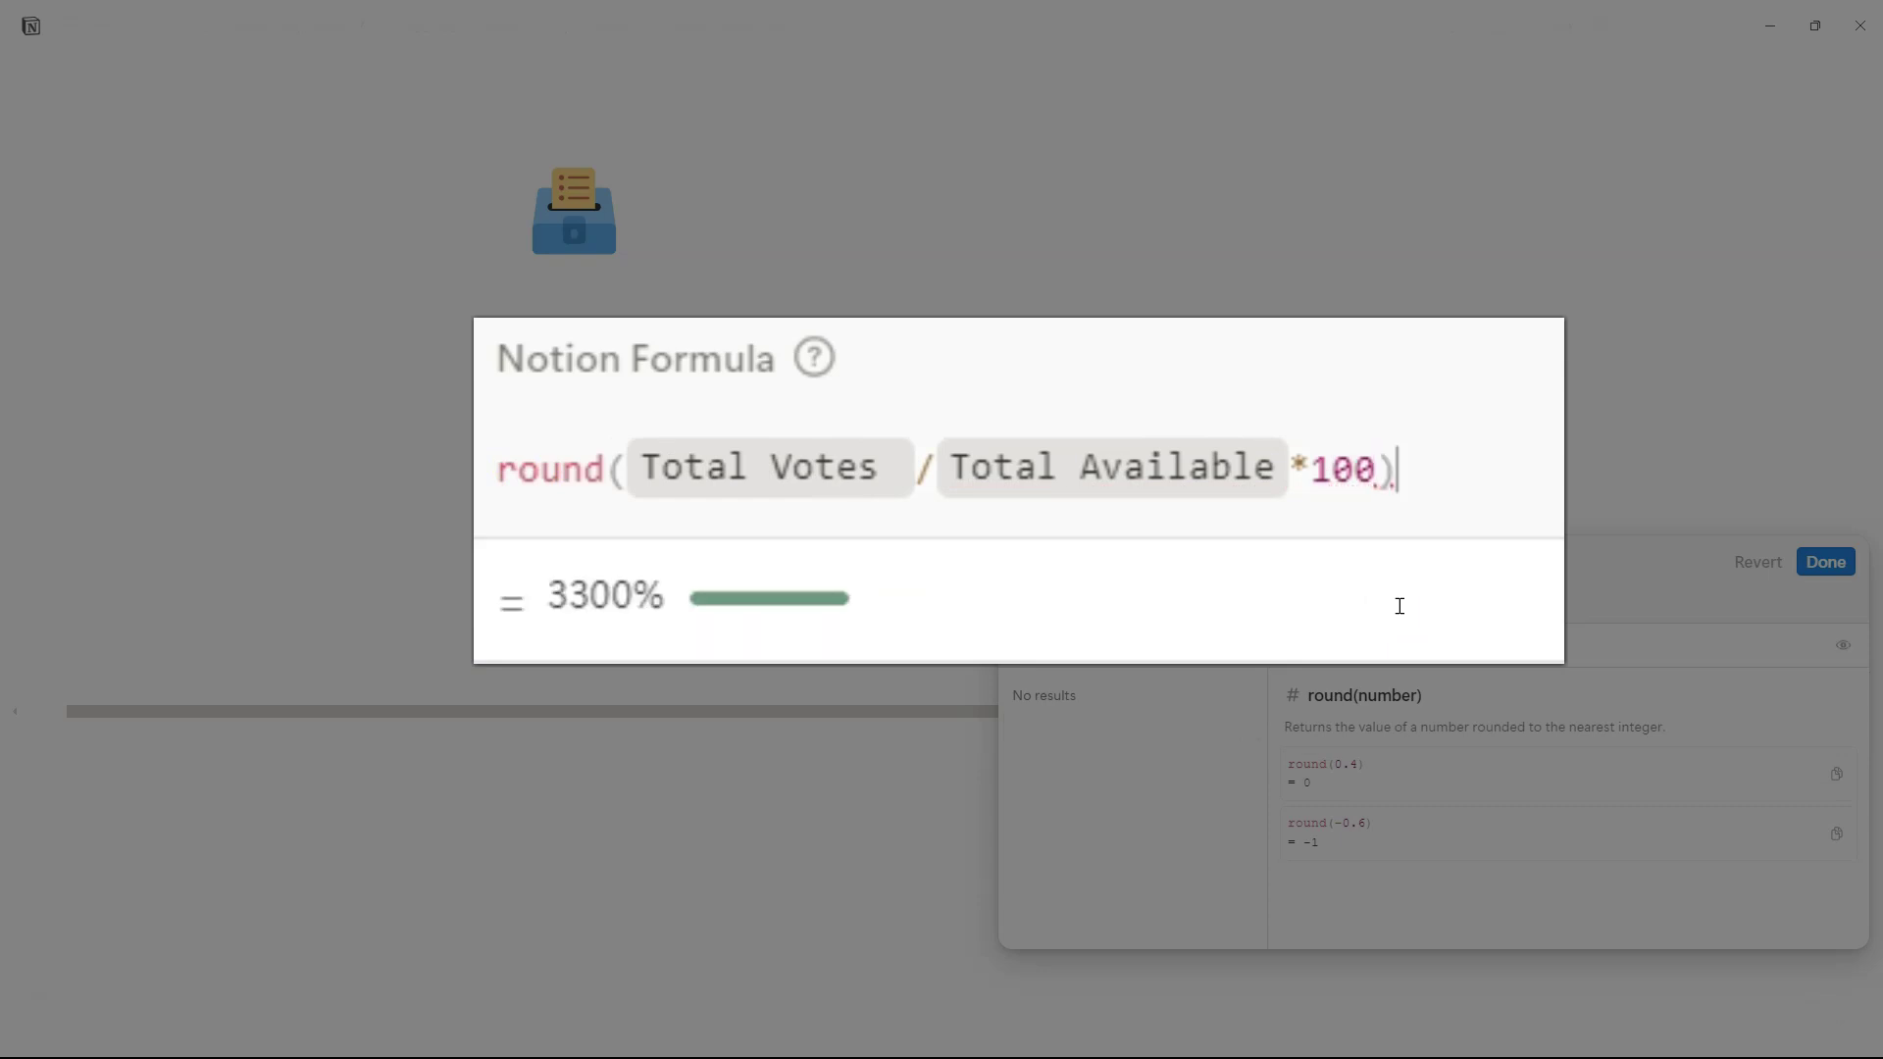
pyautogui.write('/100')
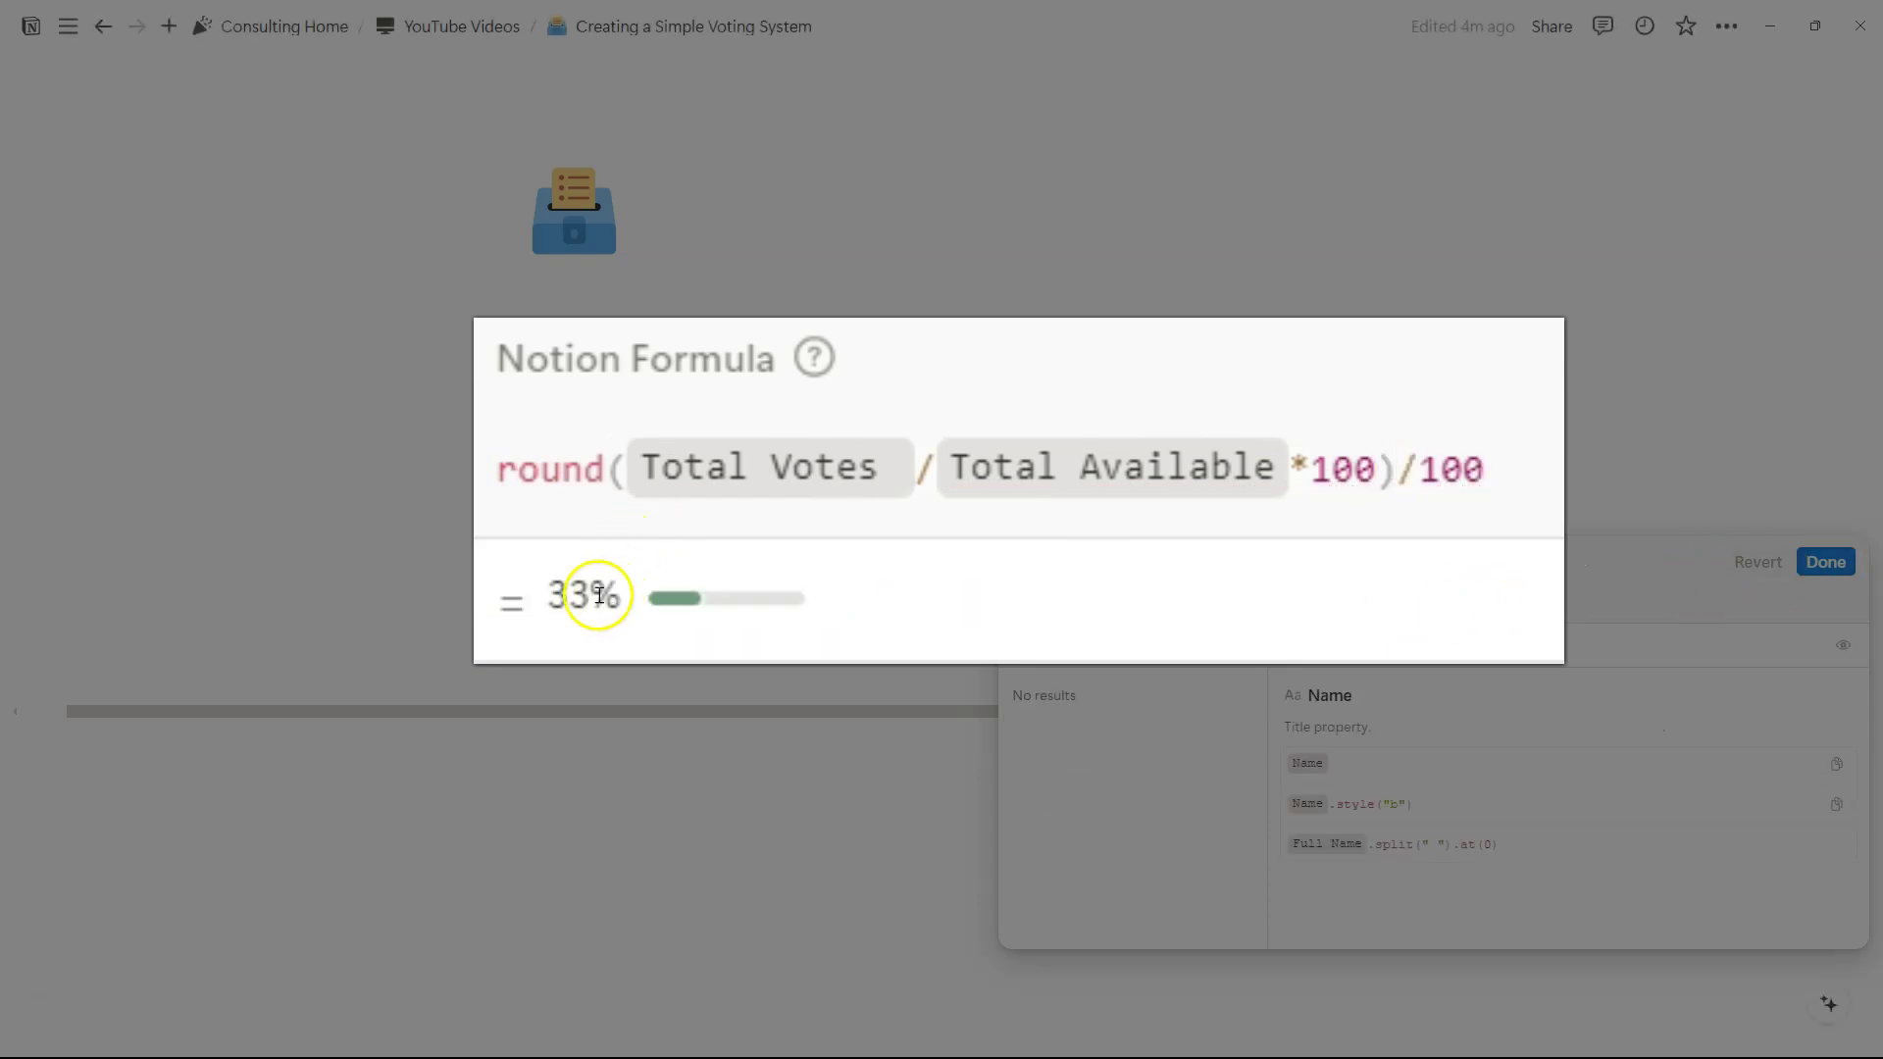
pyautogui.click(1370, 460)
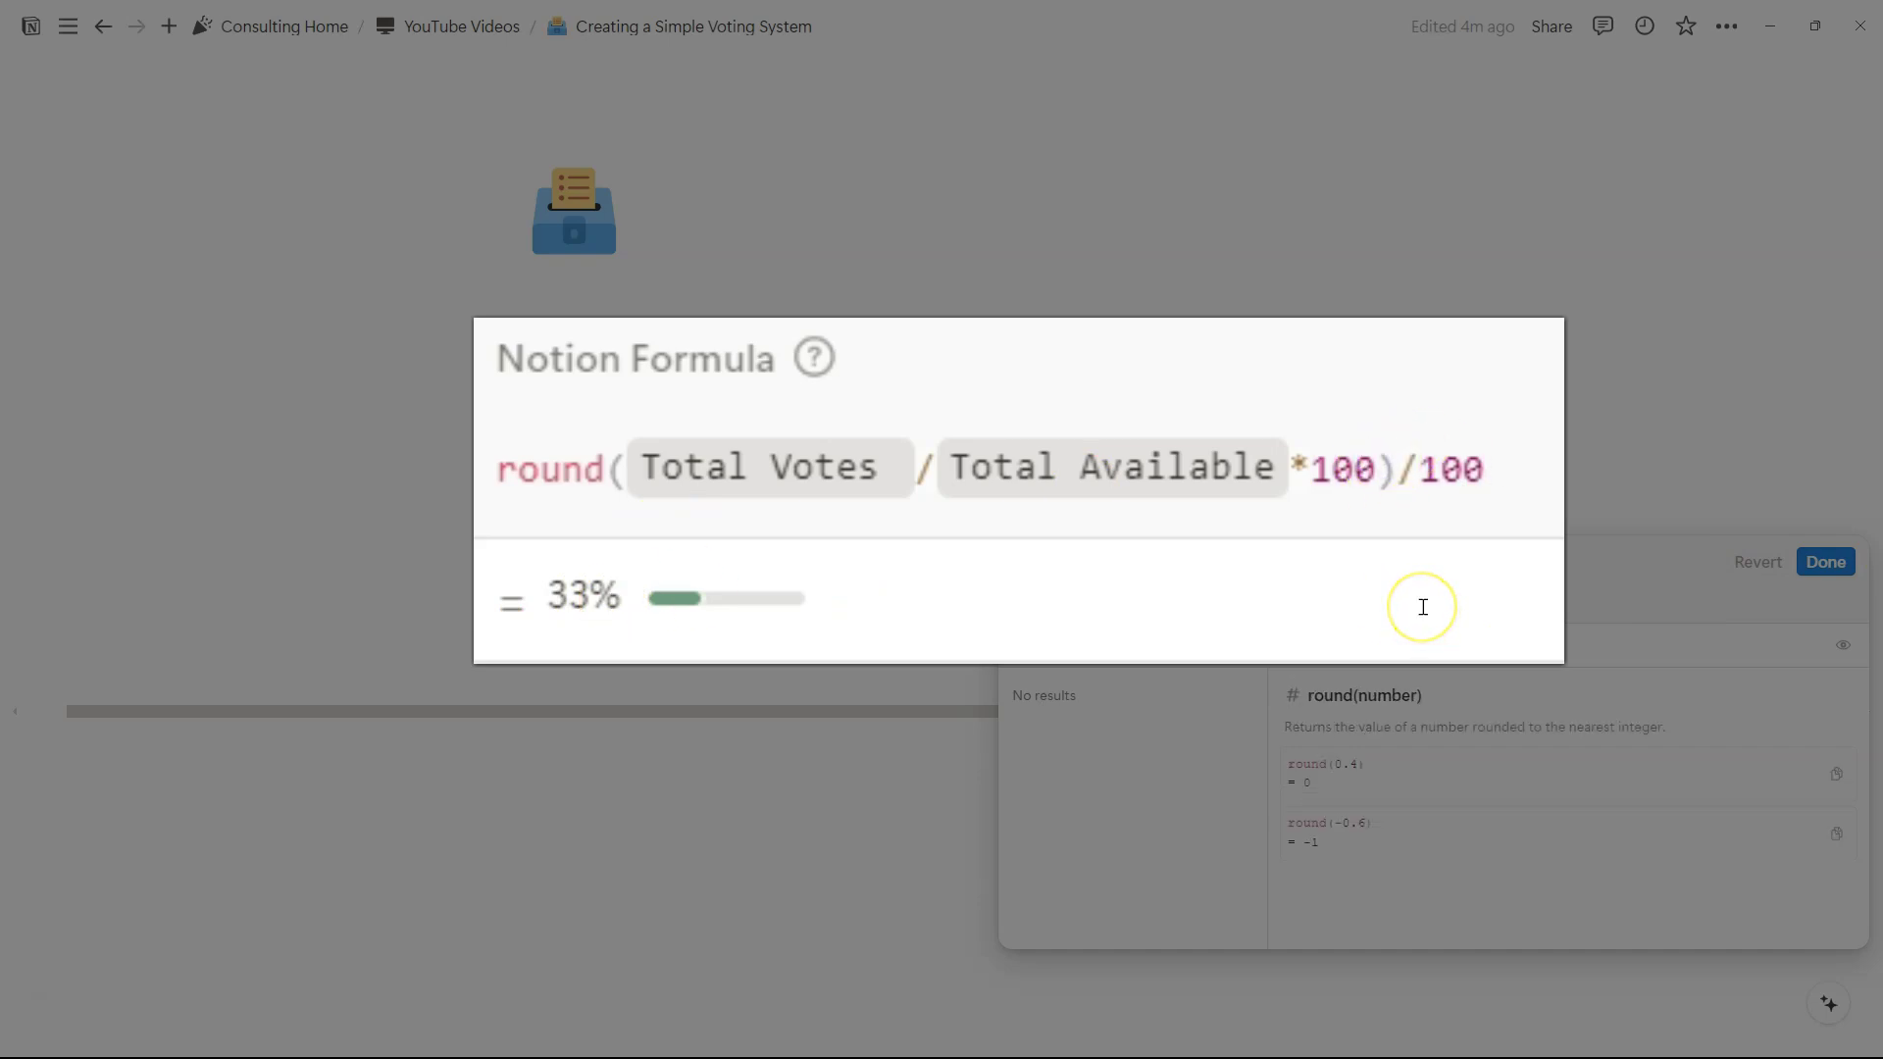
pyautogui.write('0')
pyautogui.press('End')
pyautogui.write('0')
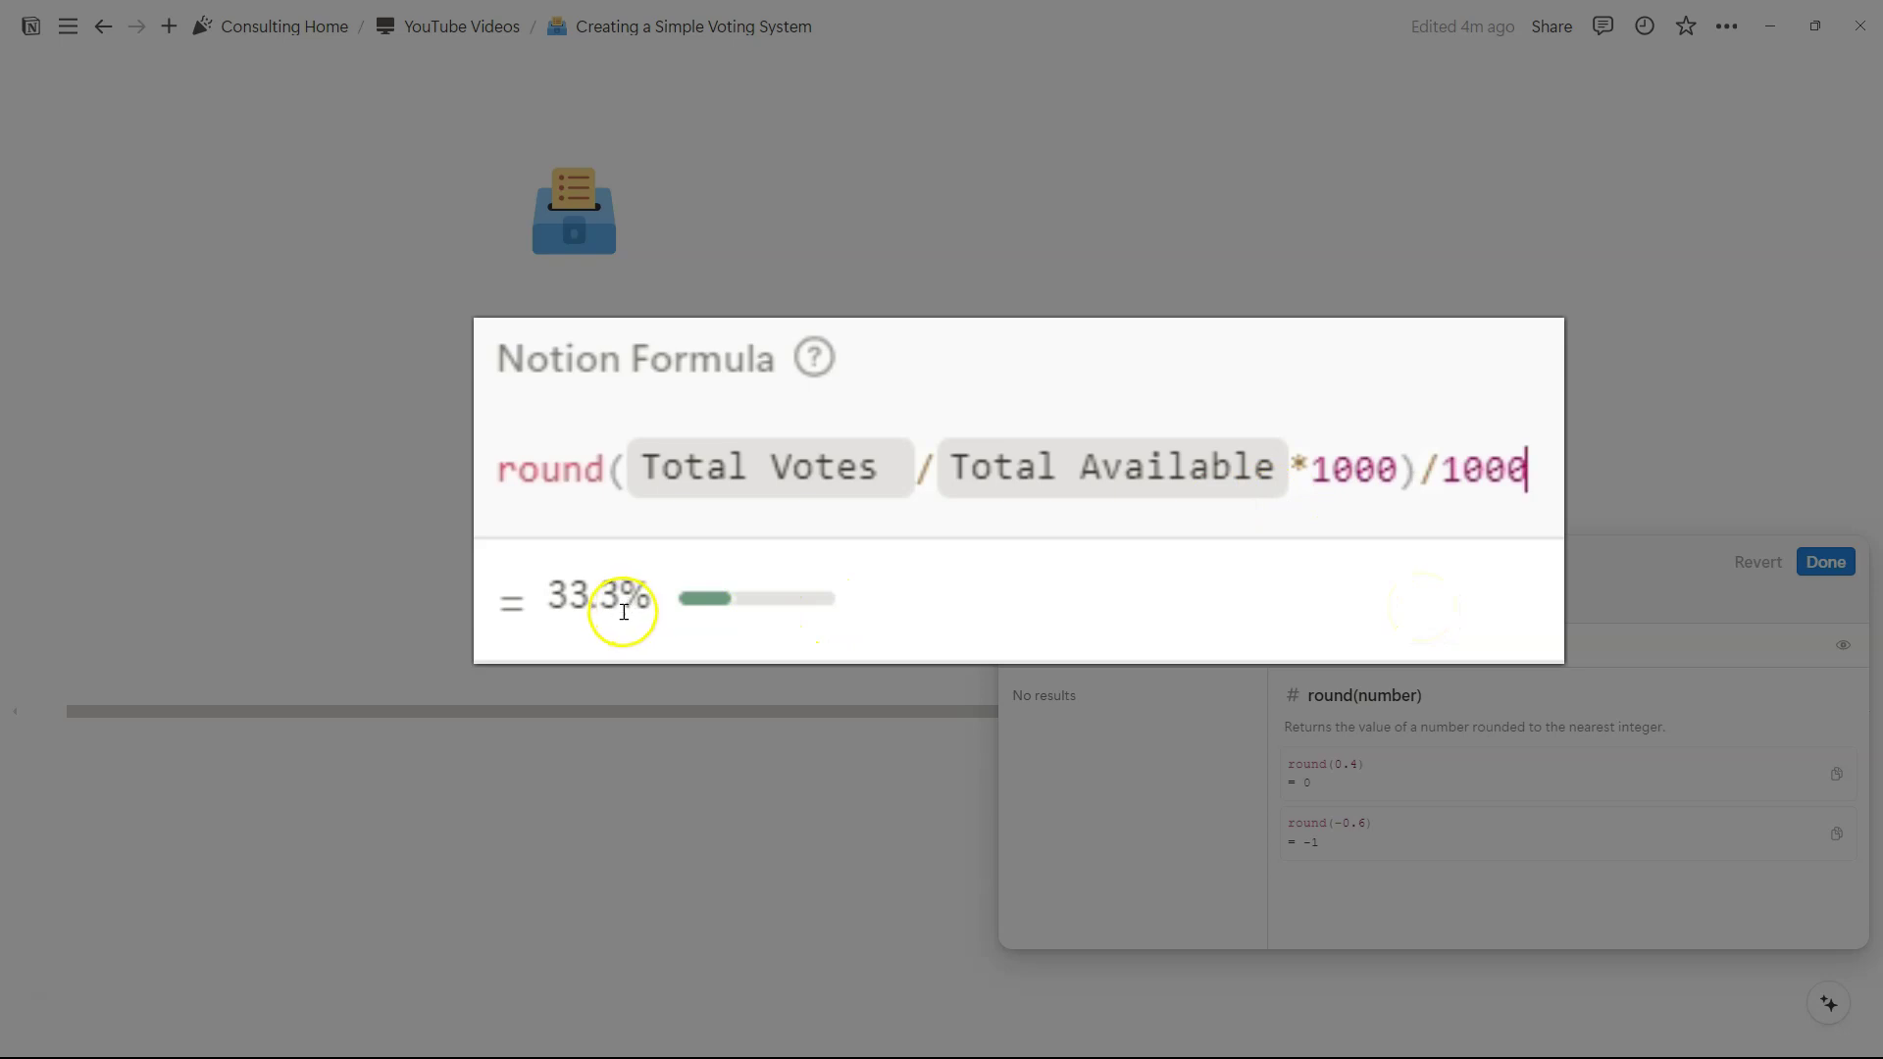
pyautogui.doubleClick(651, 613)
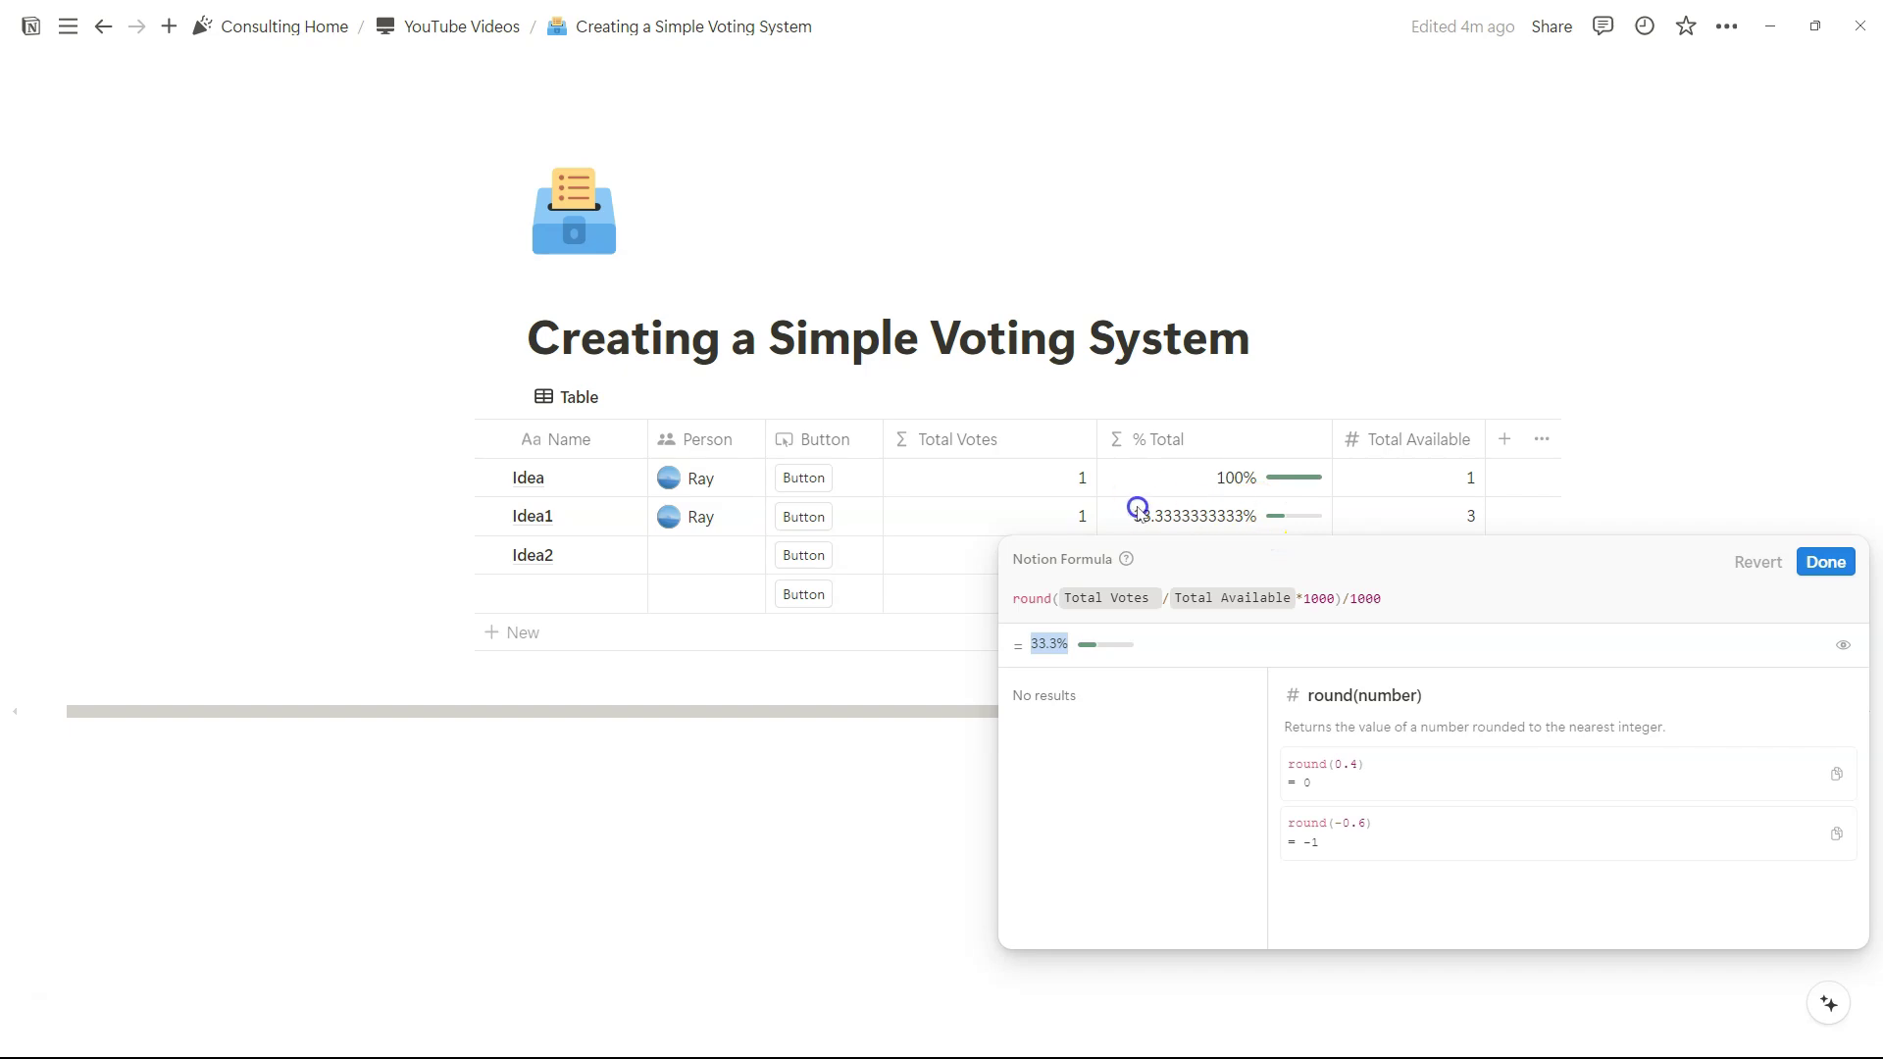
pyautogui.click(1139, 511)
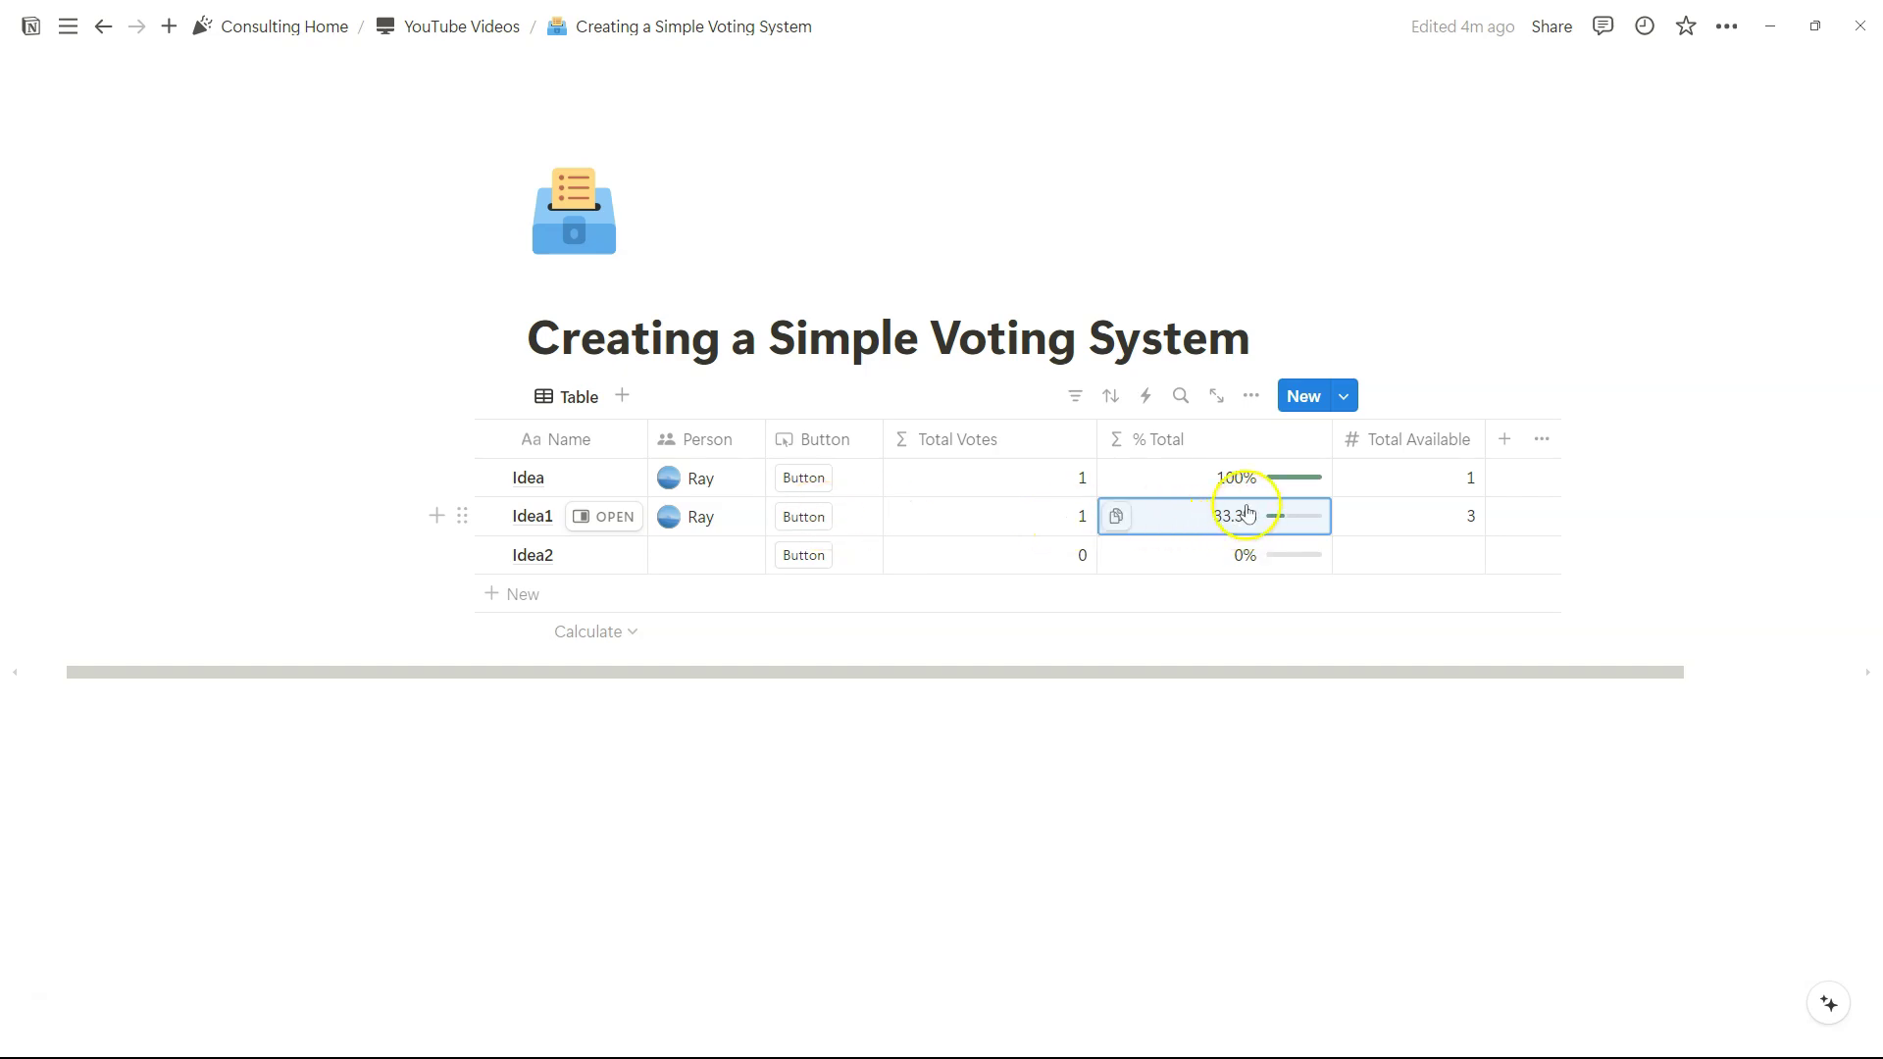
# Step: Add a List view sorted by % Total, displaying % Total on each item
pyautogui.click(624, 398)
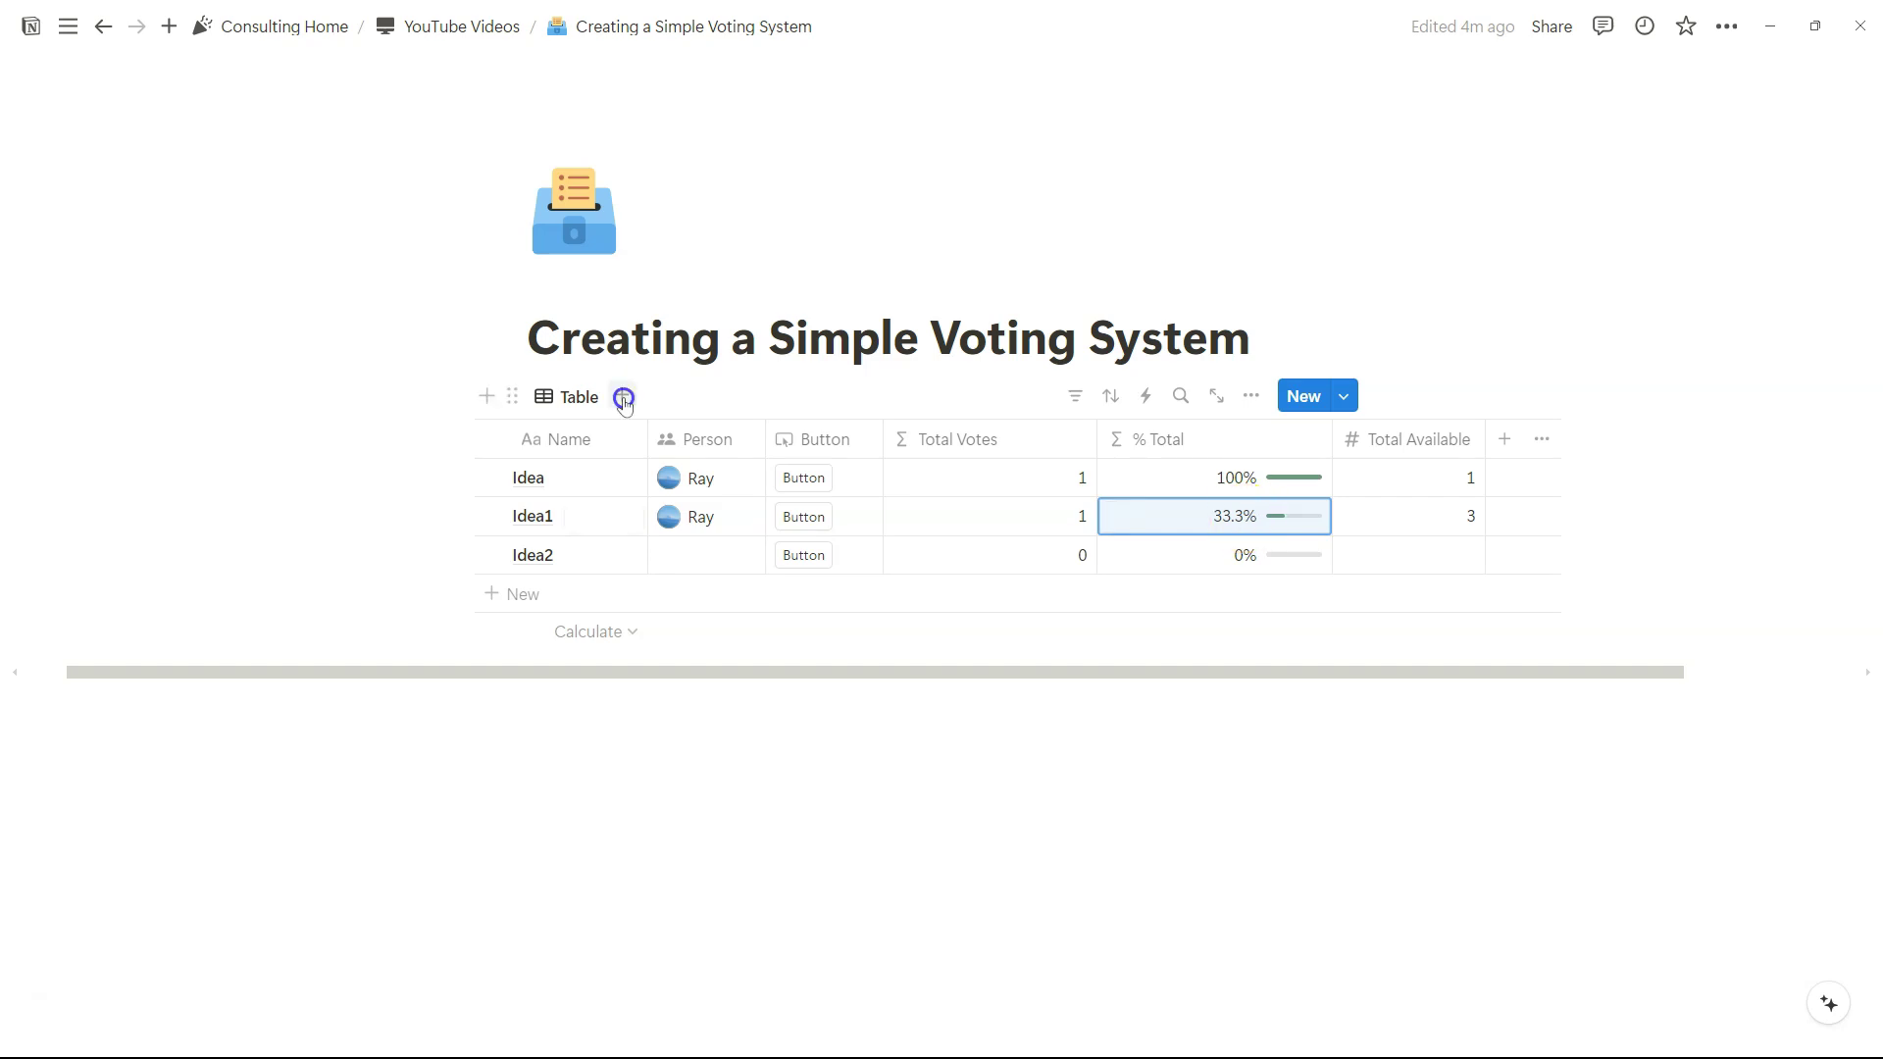
pyautogui.click(1110, 398)
pyautogui.click(1066, 530)
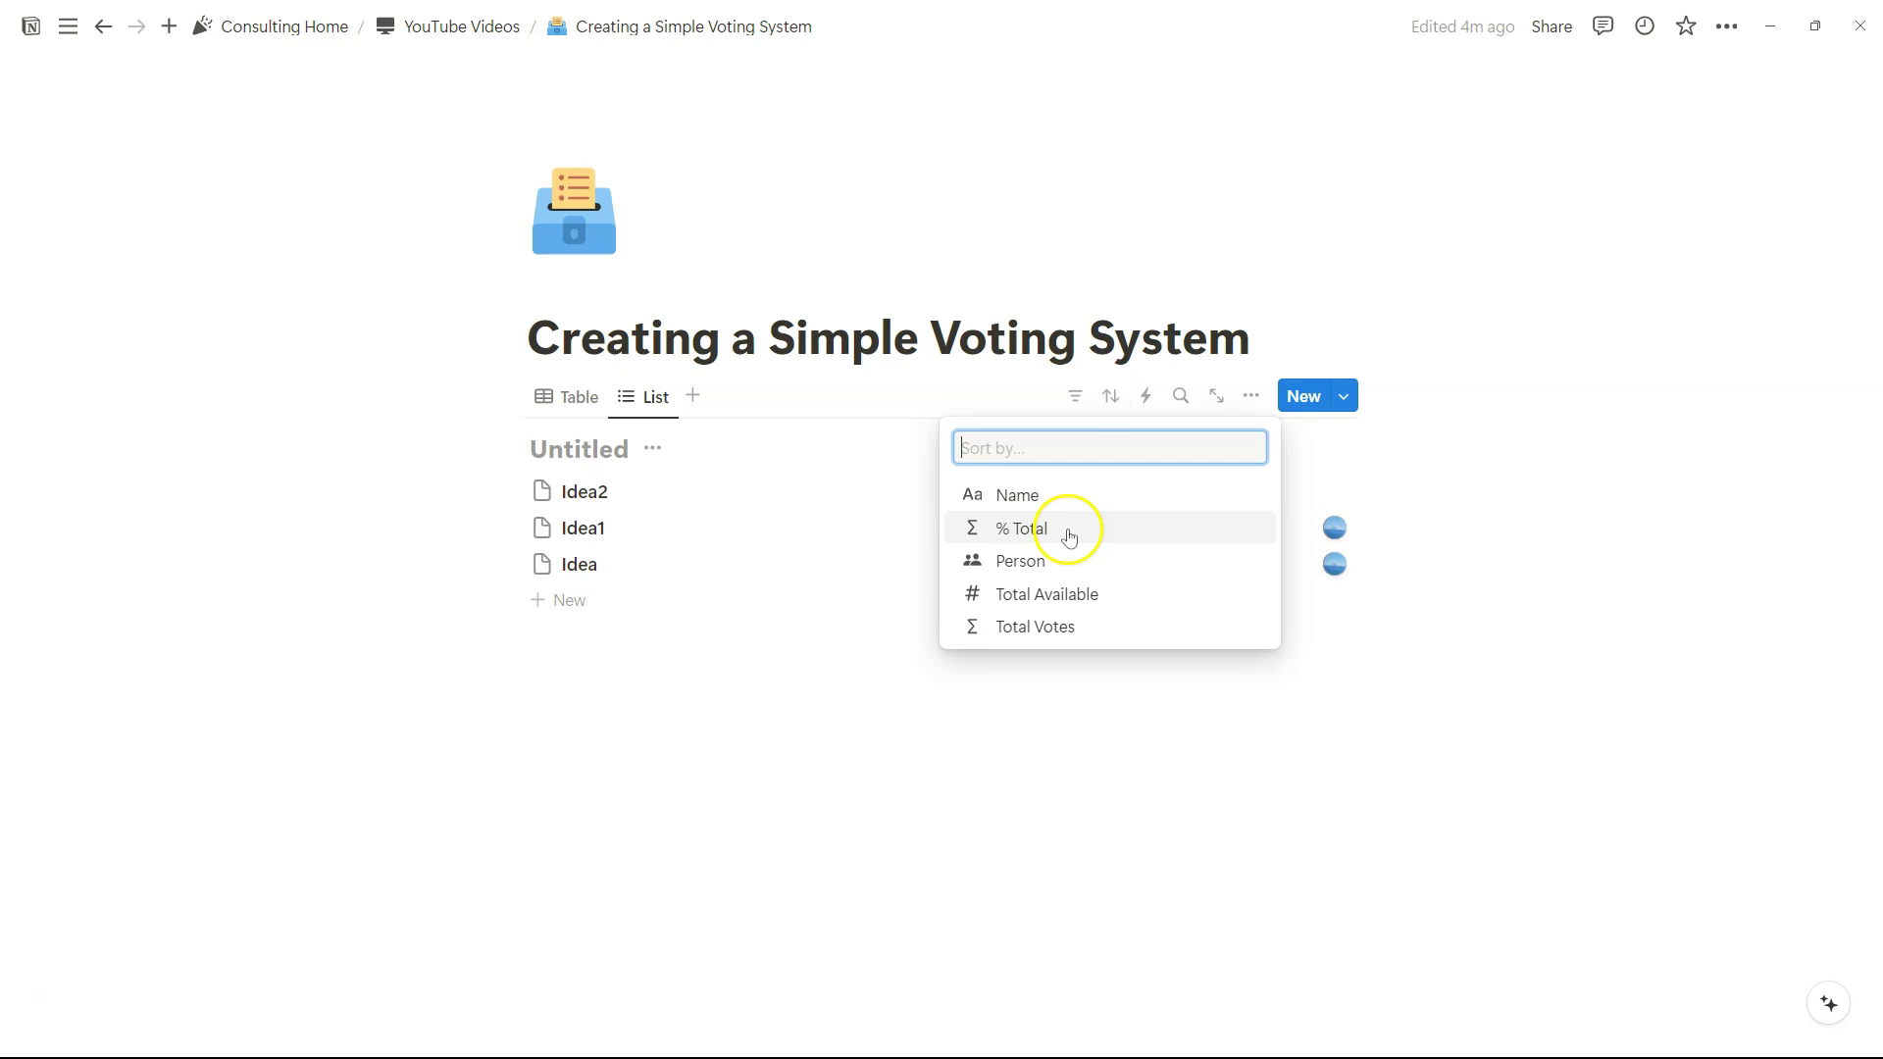
pyautogui.click(1250, 395)
pyautogui.click(1441, 549)
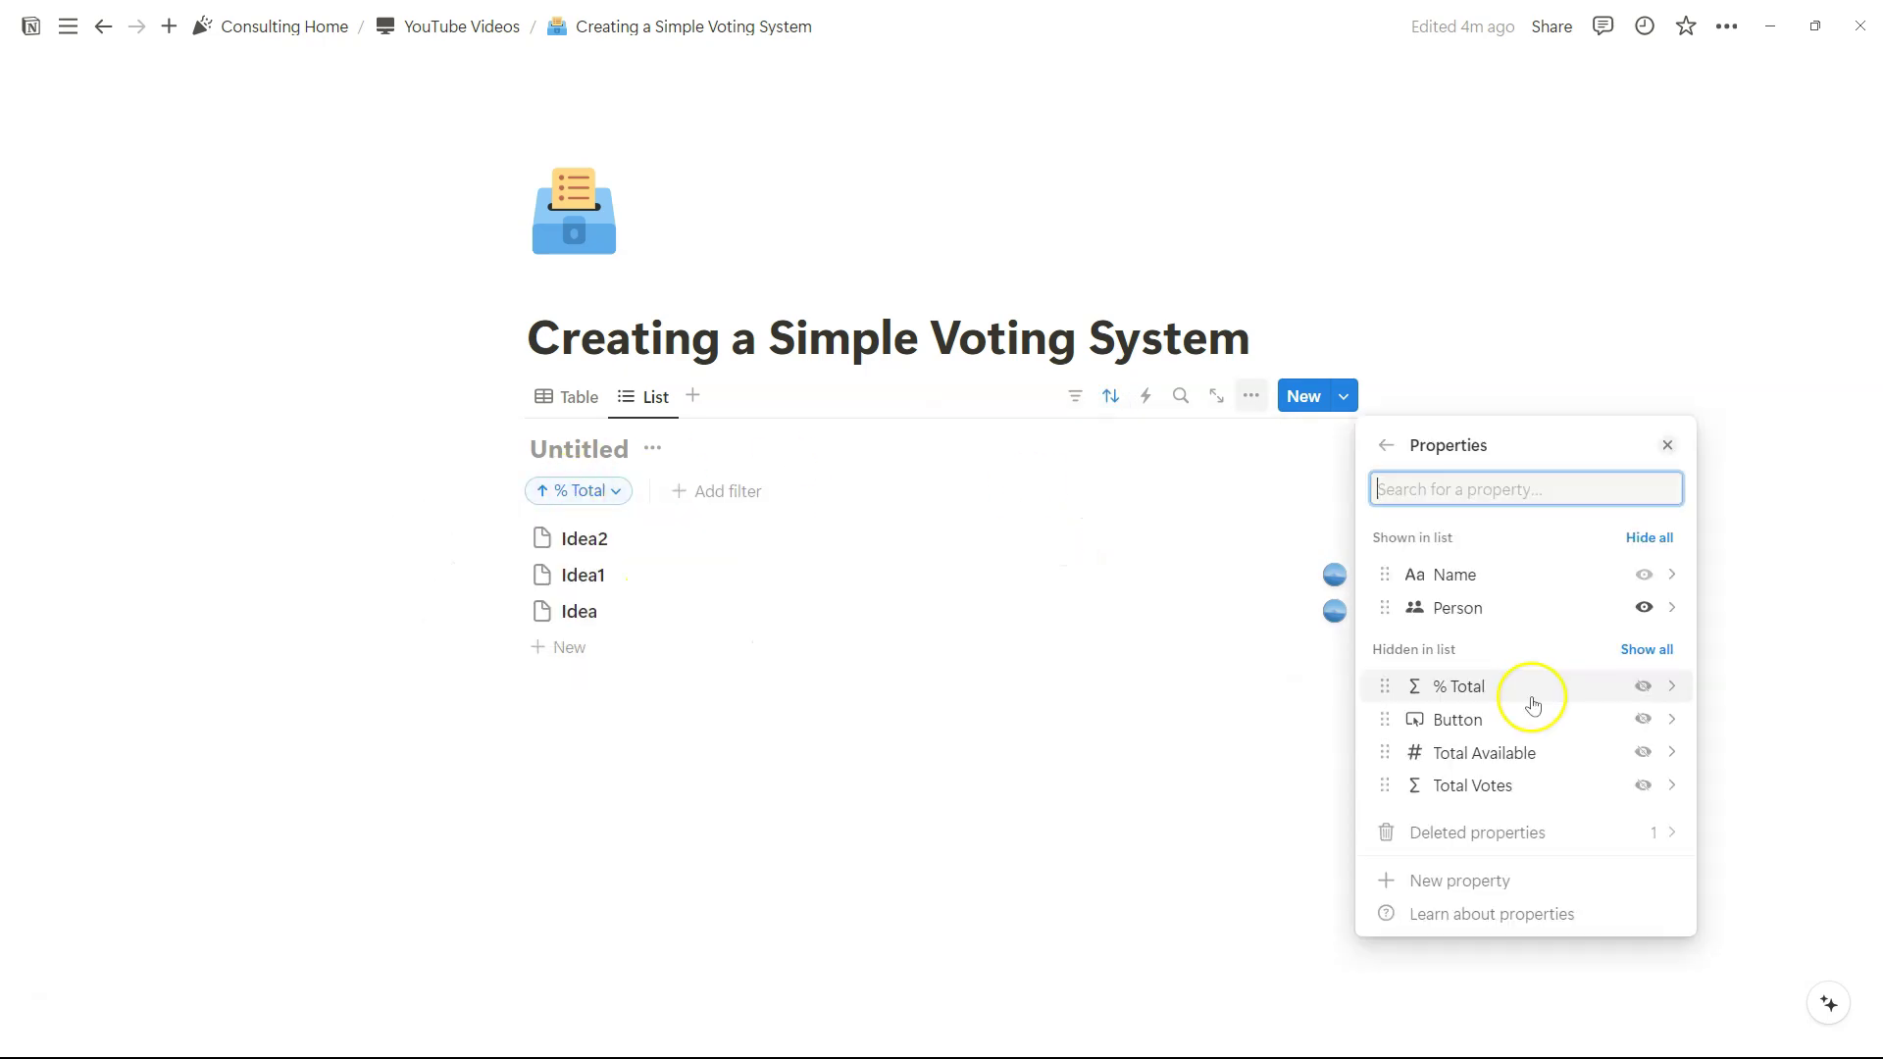
pyautogui.click(1640, 686)
pyautogui.click(1573, 391)
# Step: Switch the % Total sort to Descending
pyautogui.click(578, 491)
pyautogui.click(622, 545)
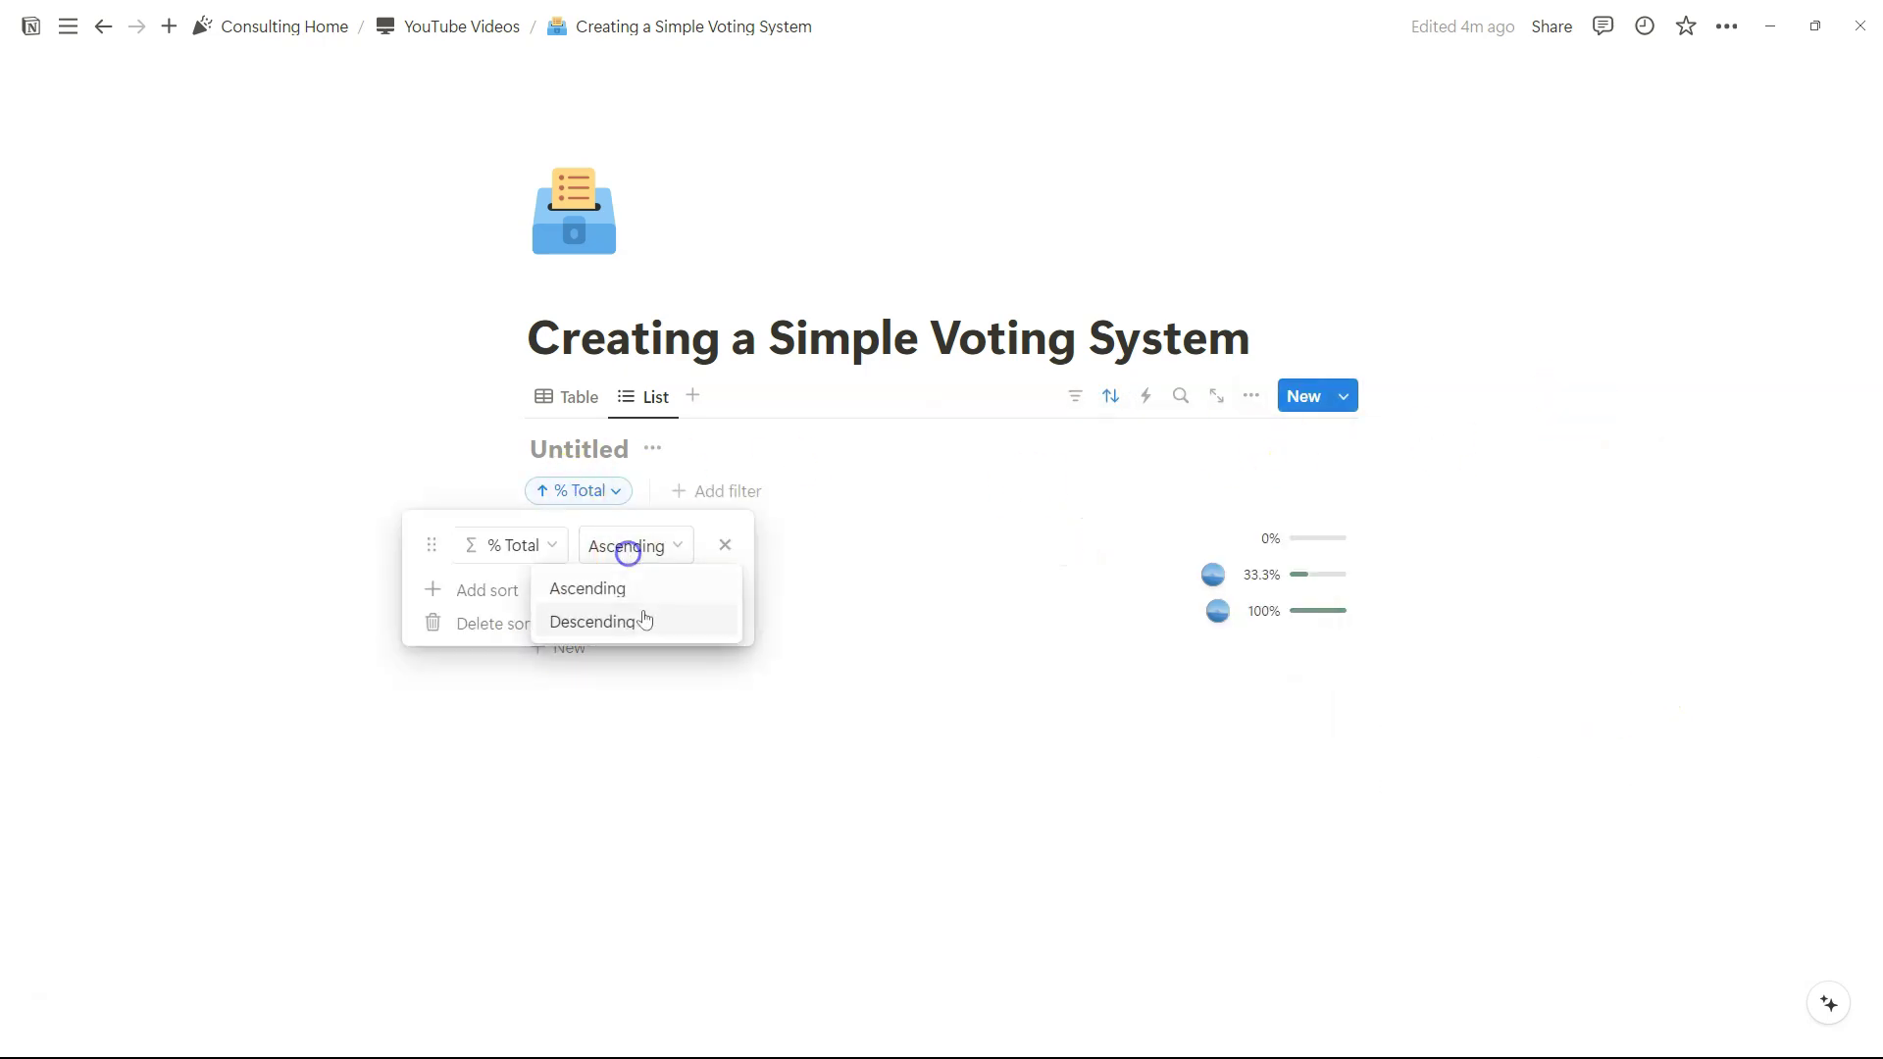
pyautogui.click(639, 617)
pyautogui.click(951, 434)
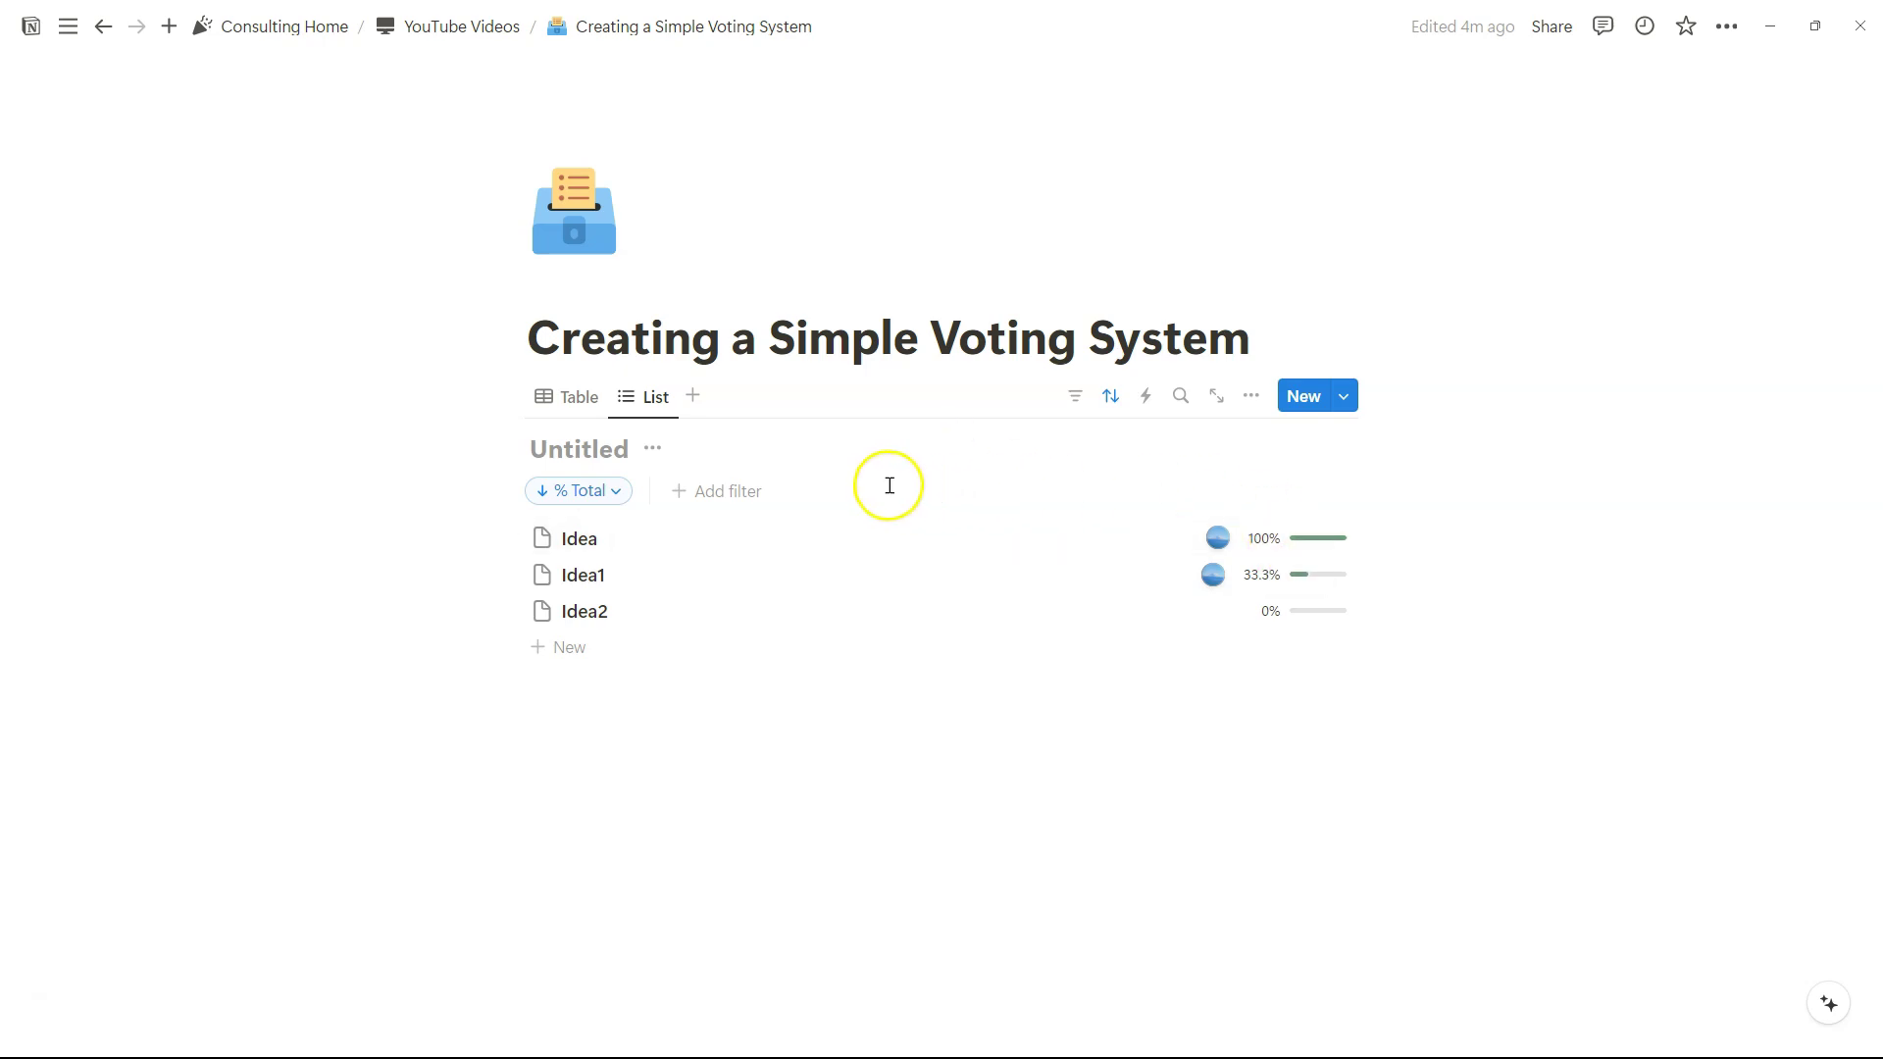
pyautogui.click(592, 446)
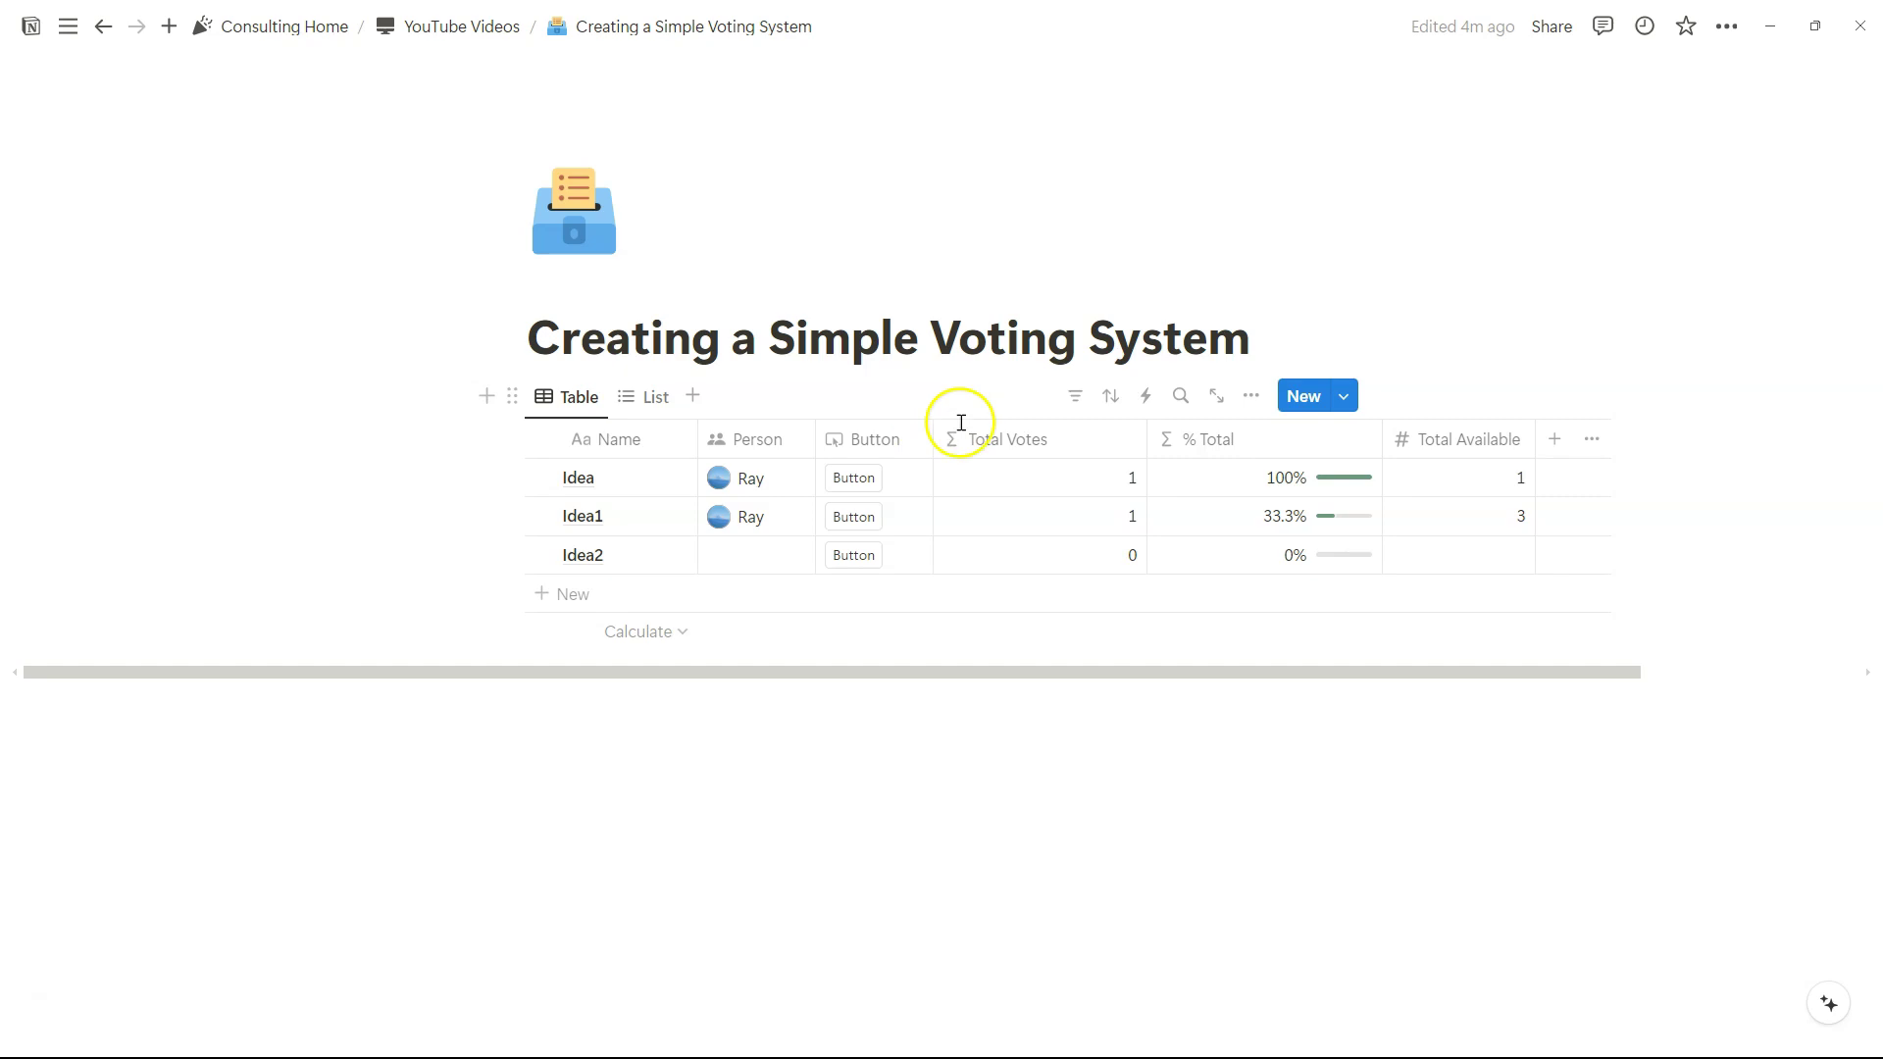
# Step: Narrow the Total Votes column, then go to the YouTube Videos page's Video Templates table
pyautogui.moveTo(1158, 437); pyautogui.dragTo(1075, 432)
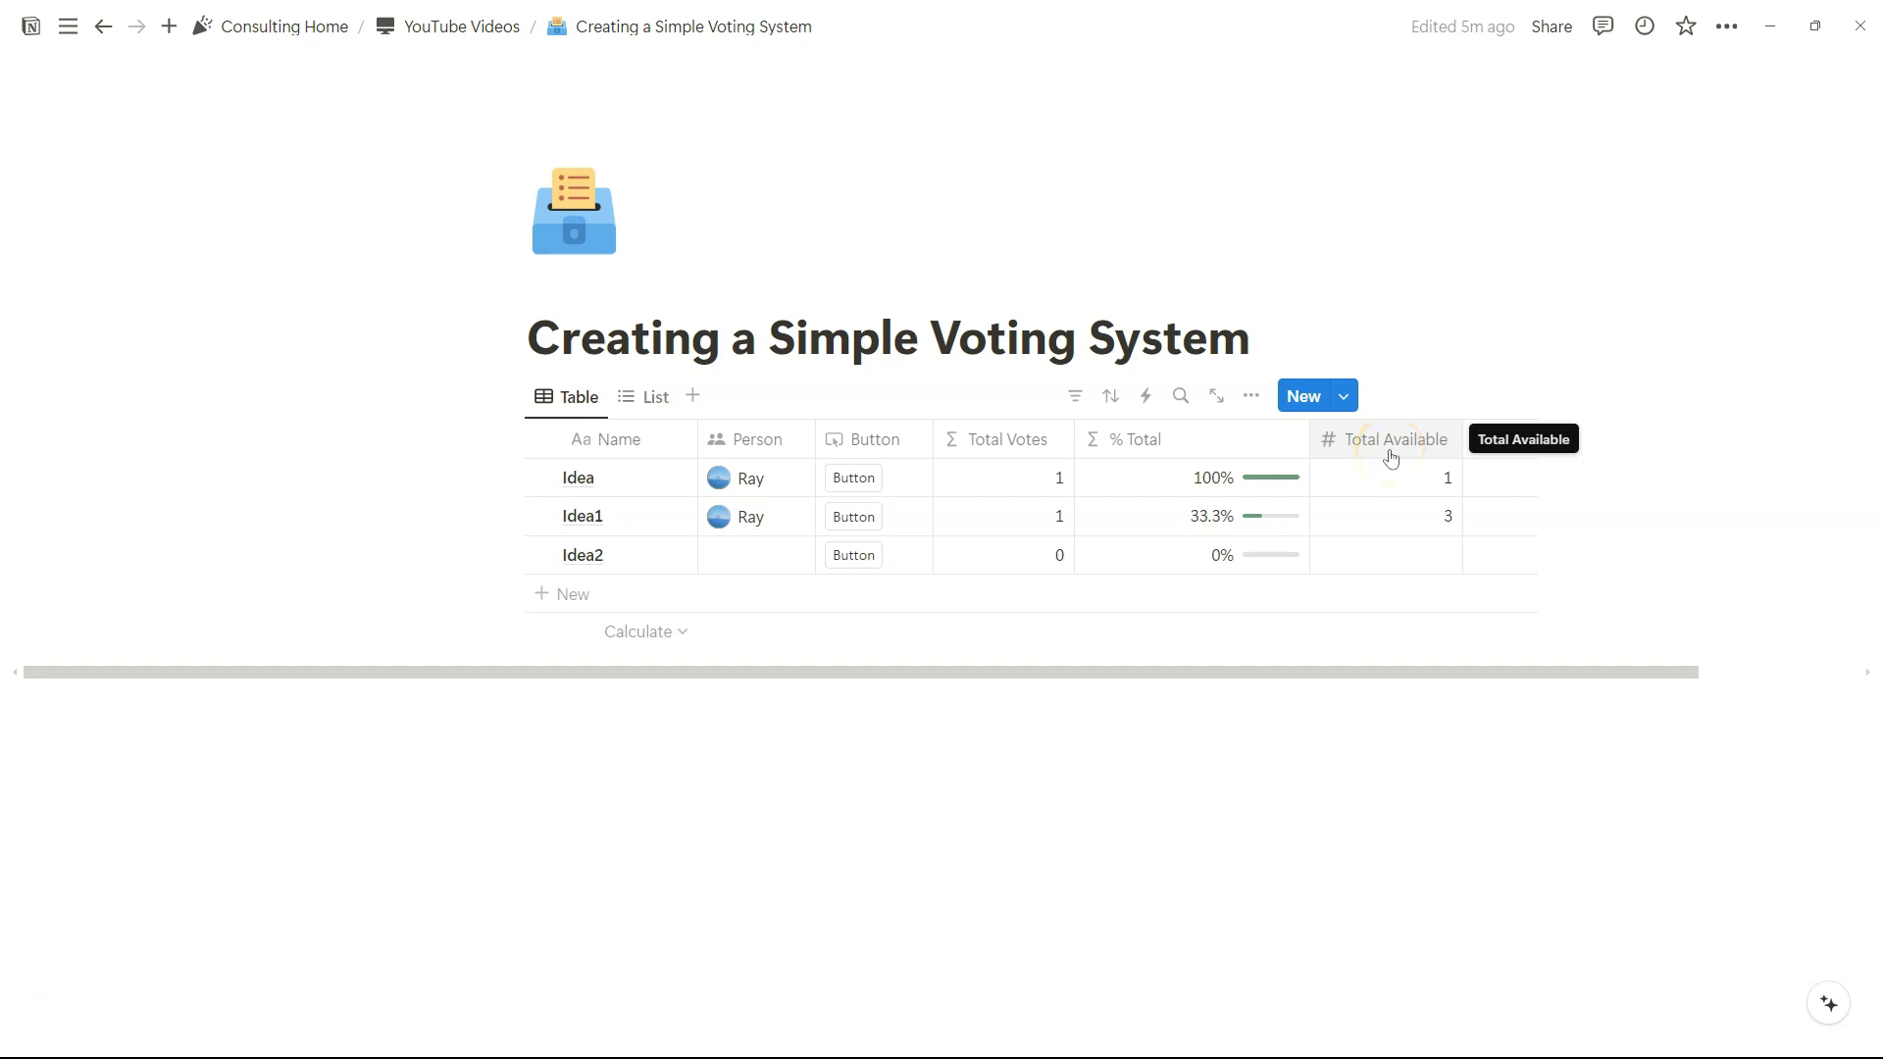
pyautogui.click(860, 230)
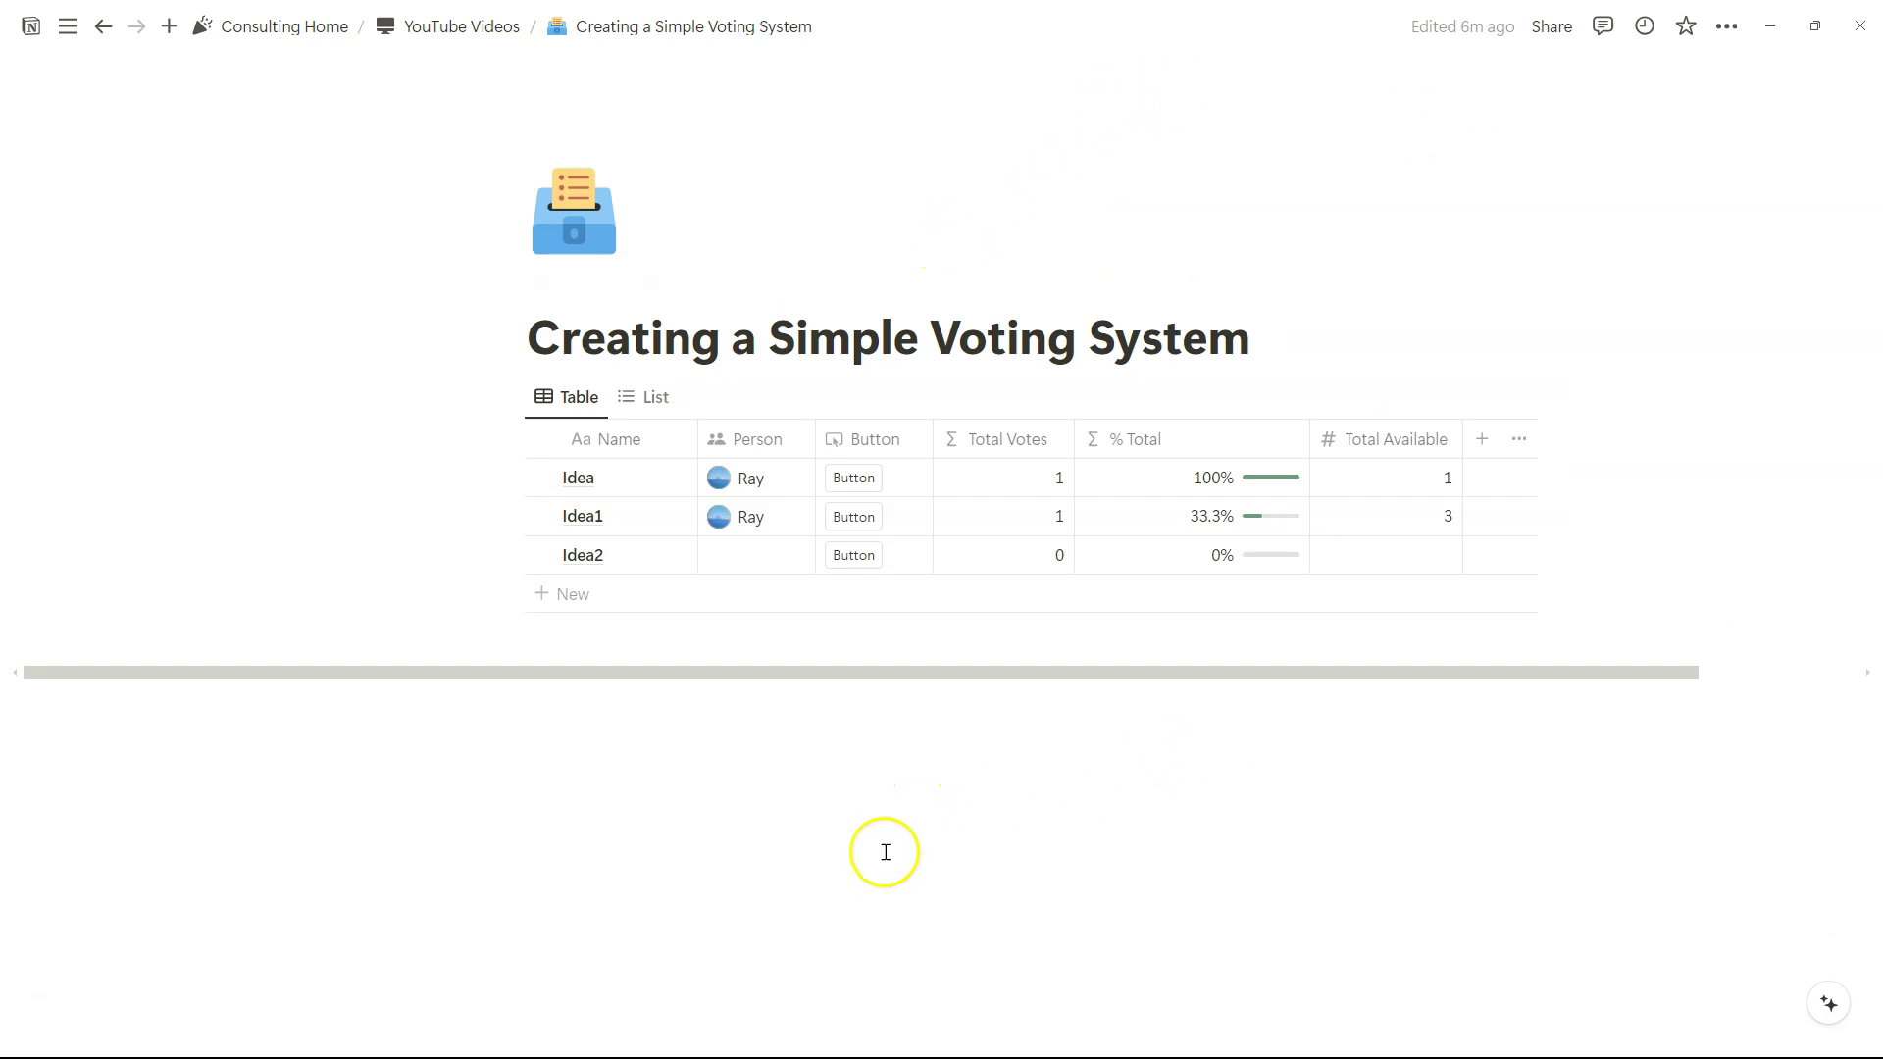
pyautogui.click(905, 793)
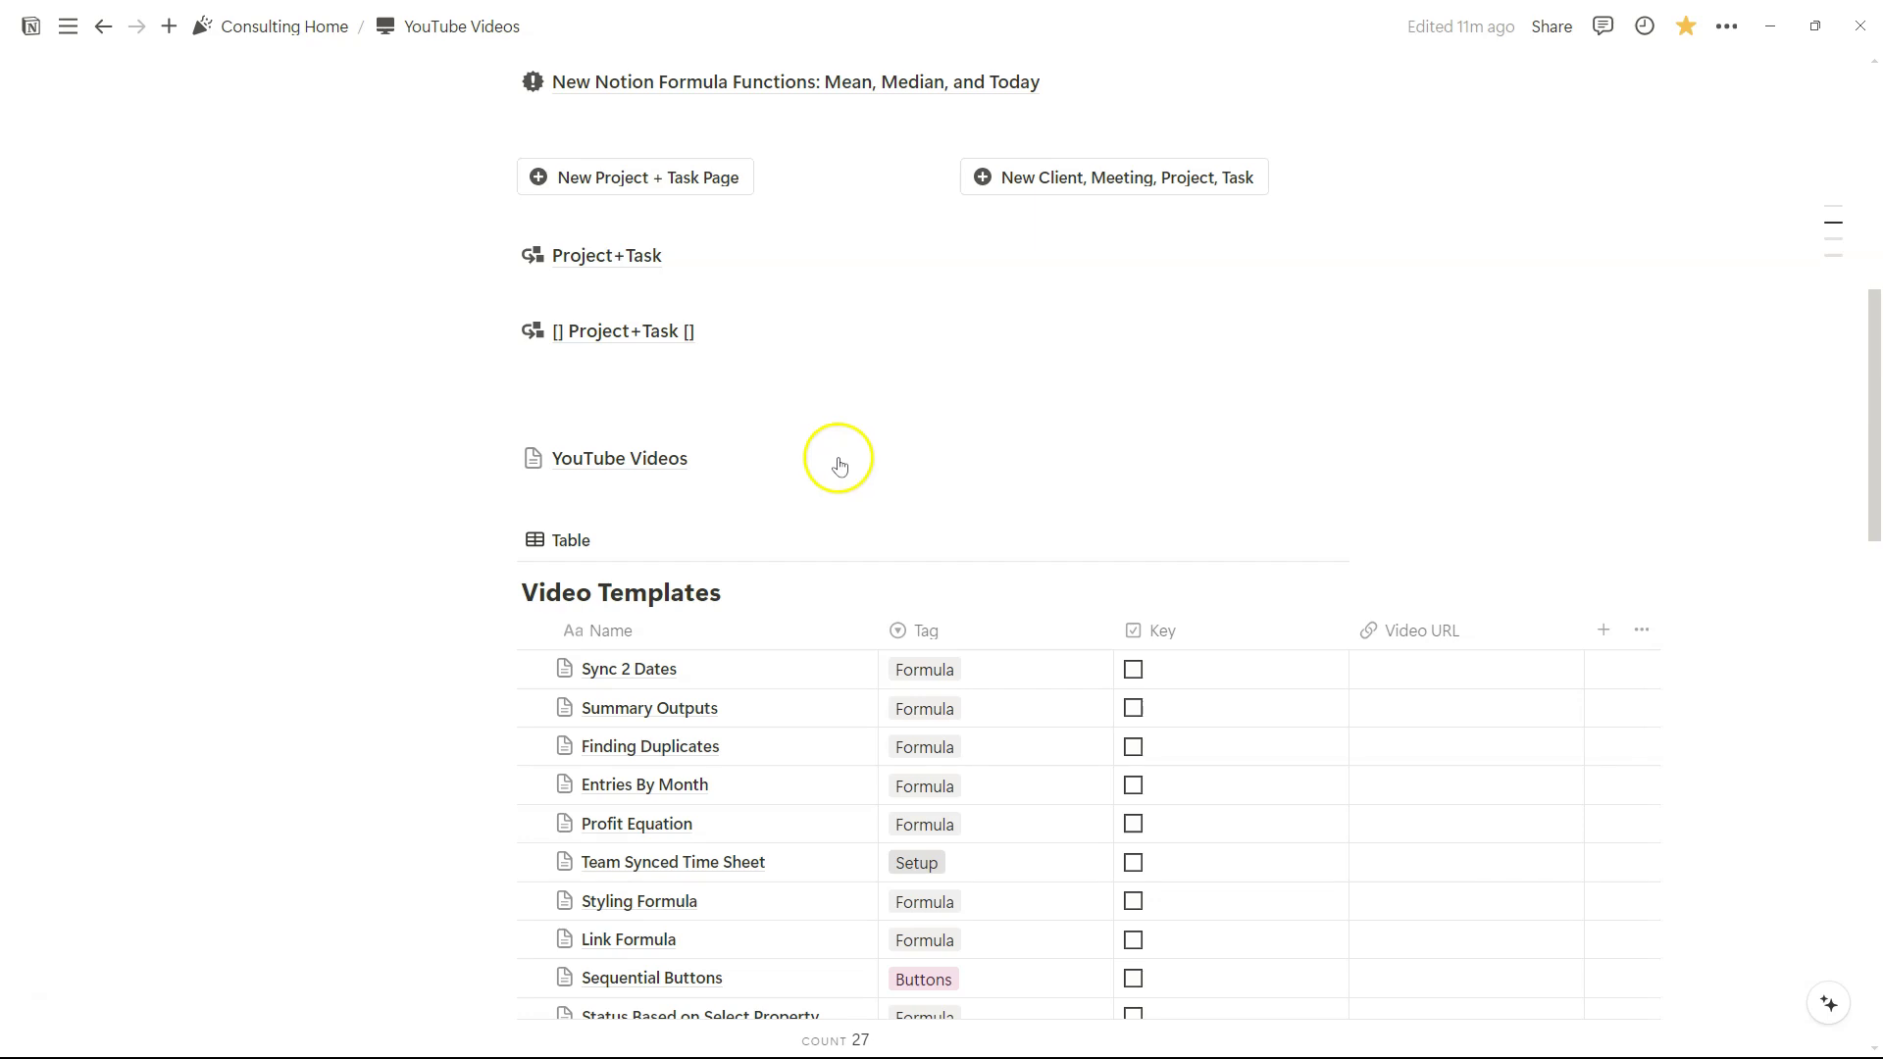
# Step: Open the Video Templates database as a full page and scroll through it
pyautogui.click(736, 595)
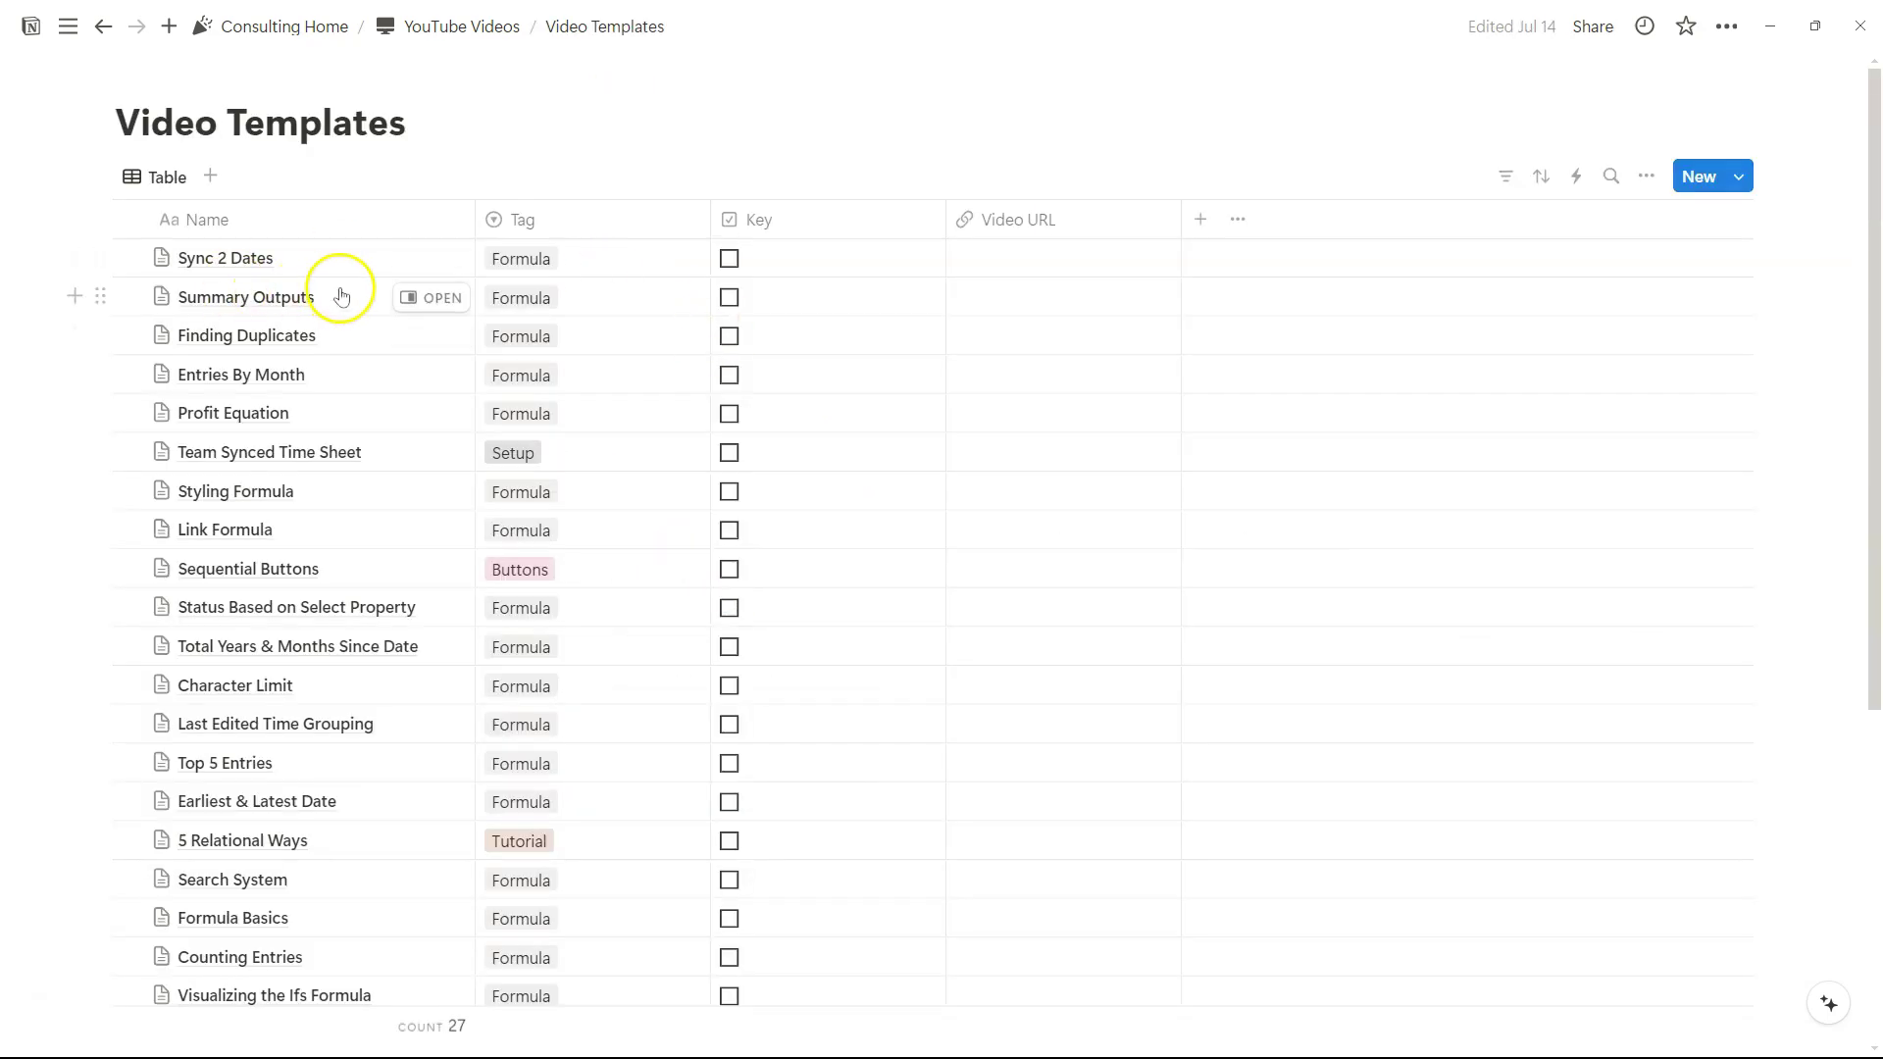
pyautogui.scroll(-5, 387, 338)
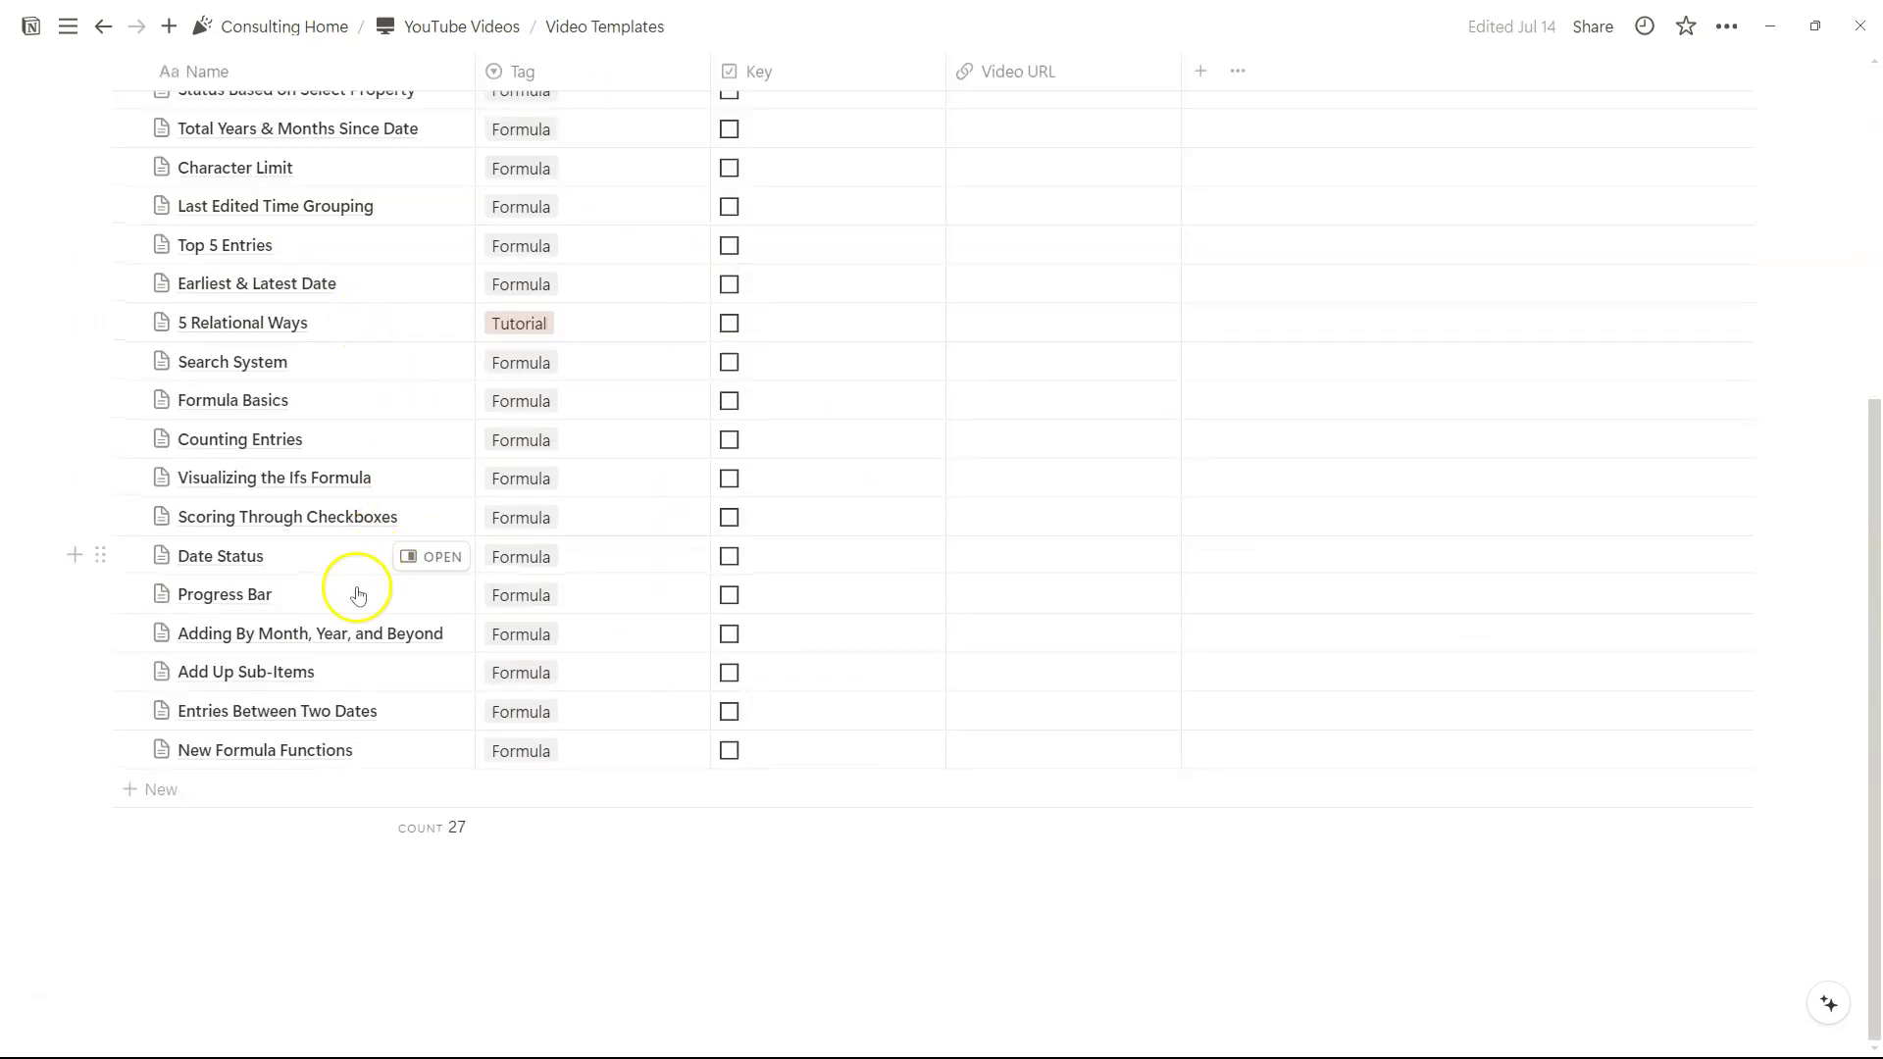
pyautogui.scroll(6, 412, 715)
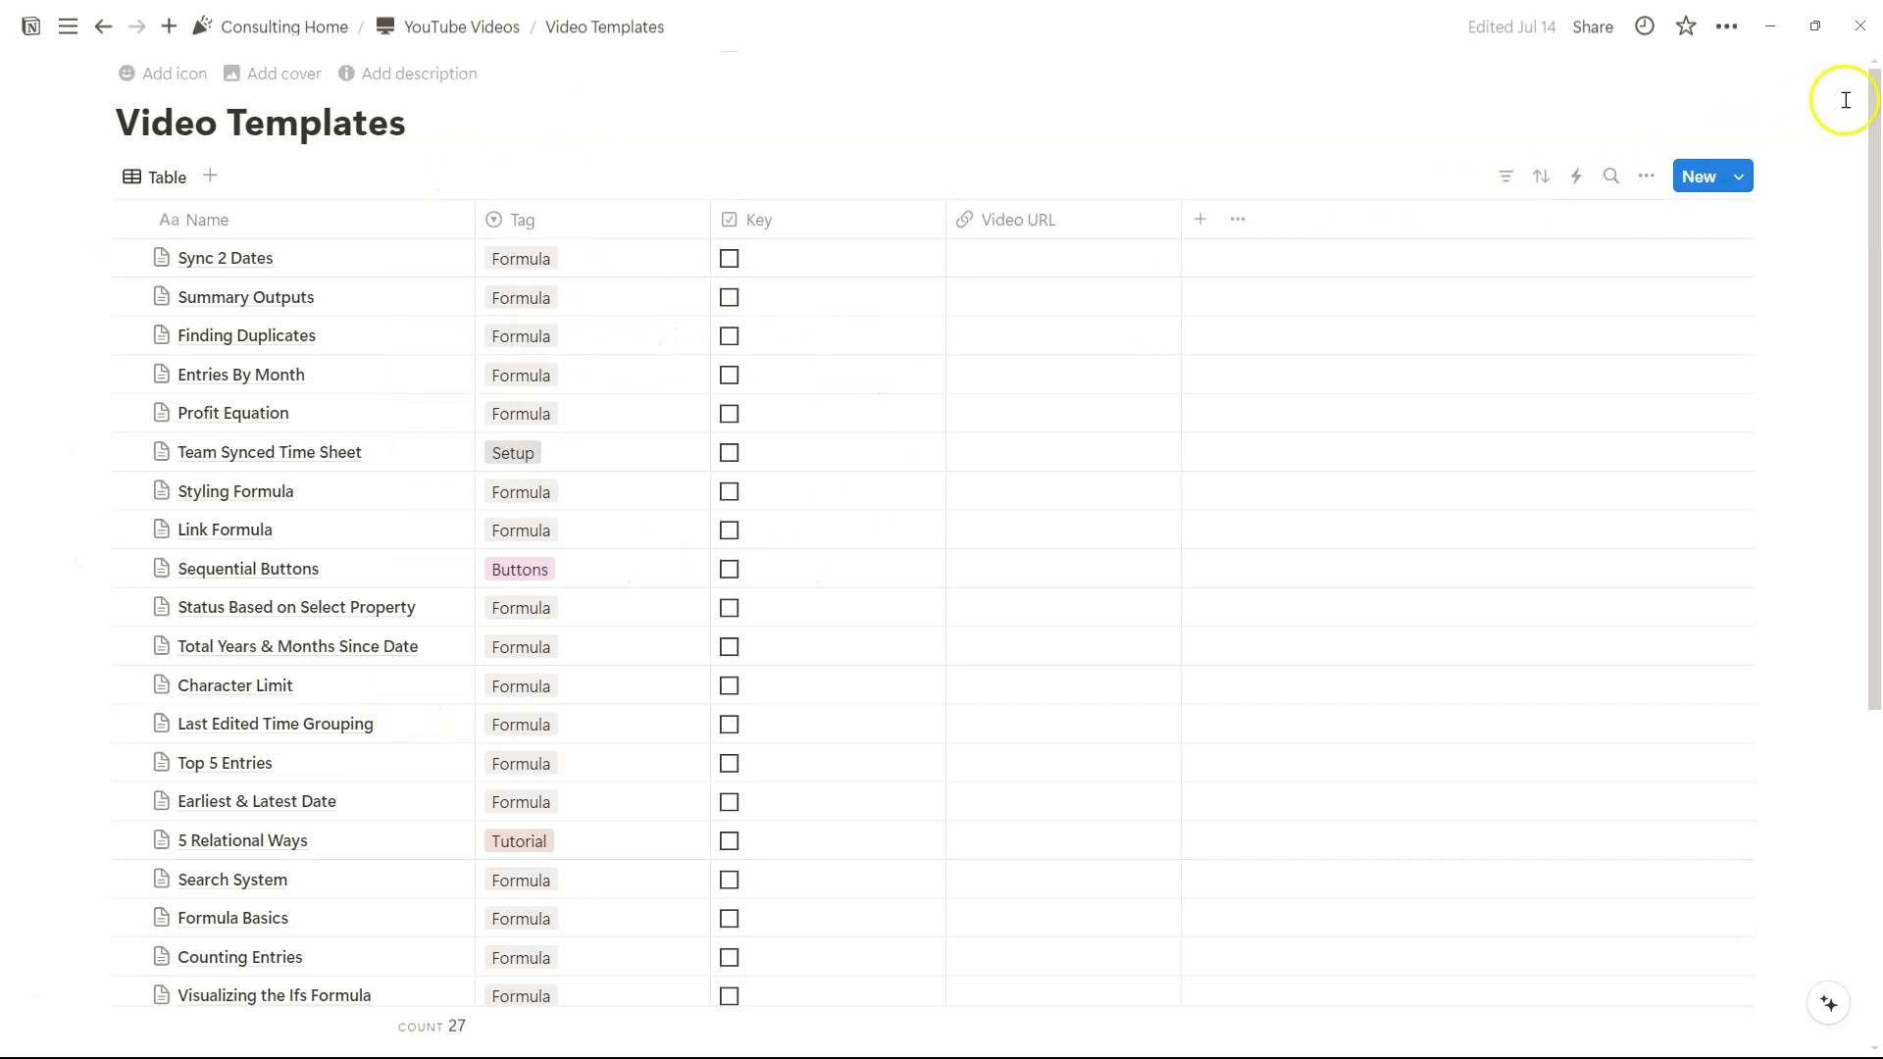
pyautogui.moveTo(1869, 88); pyautogui.dragTo(1867, 132)
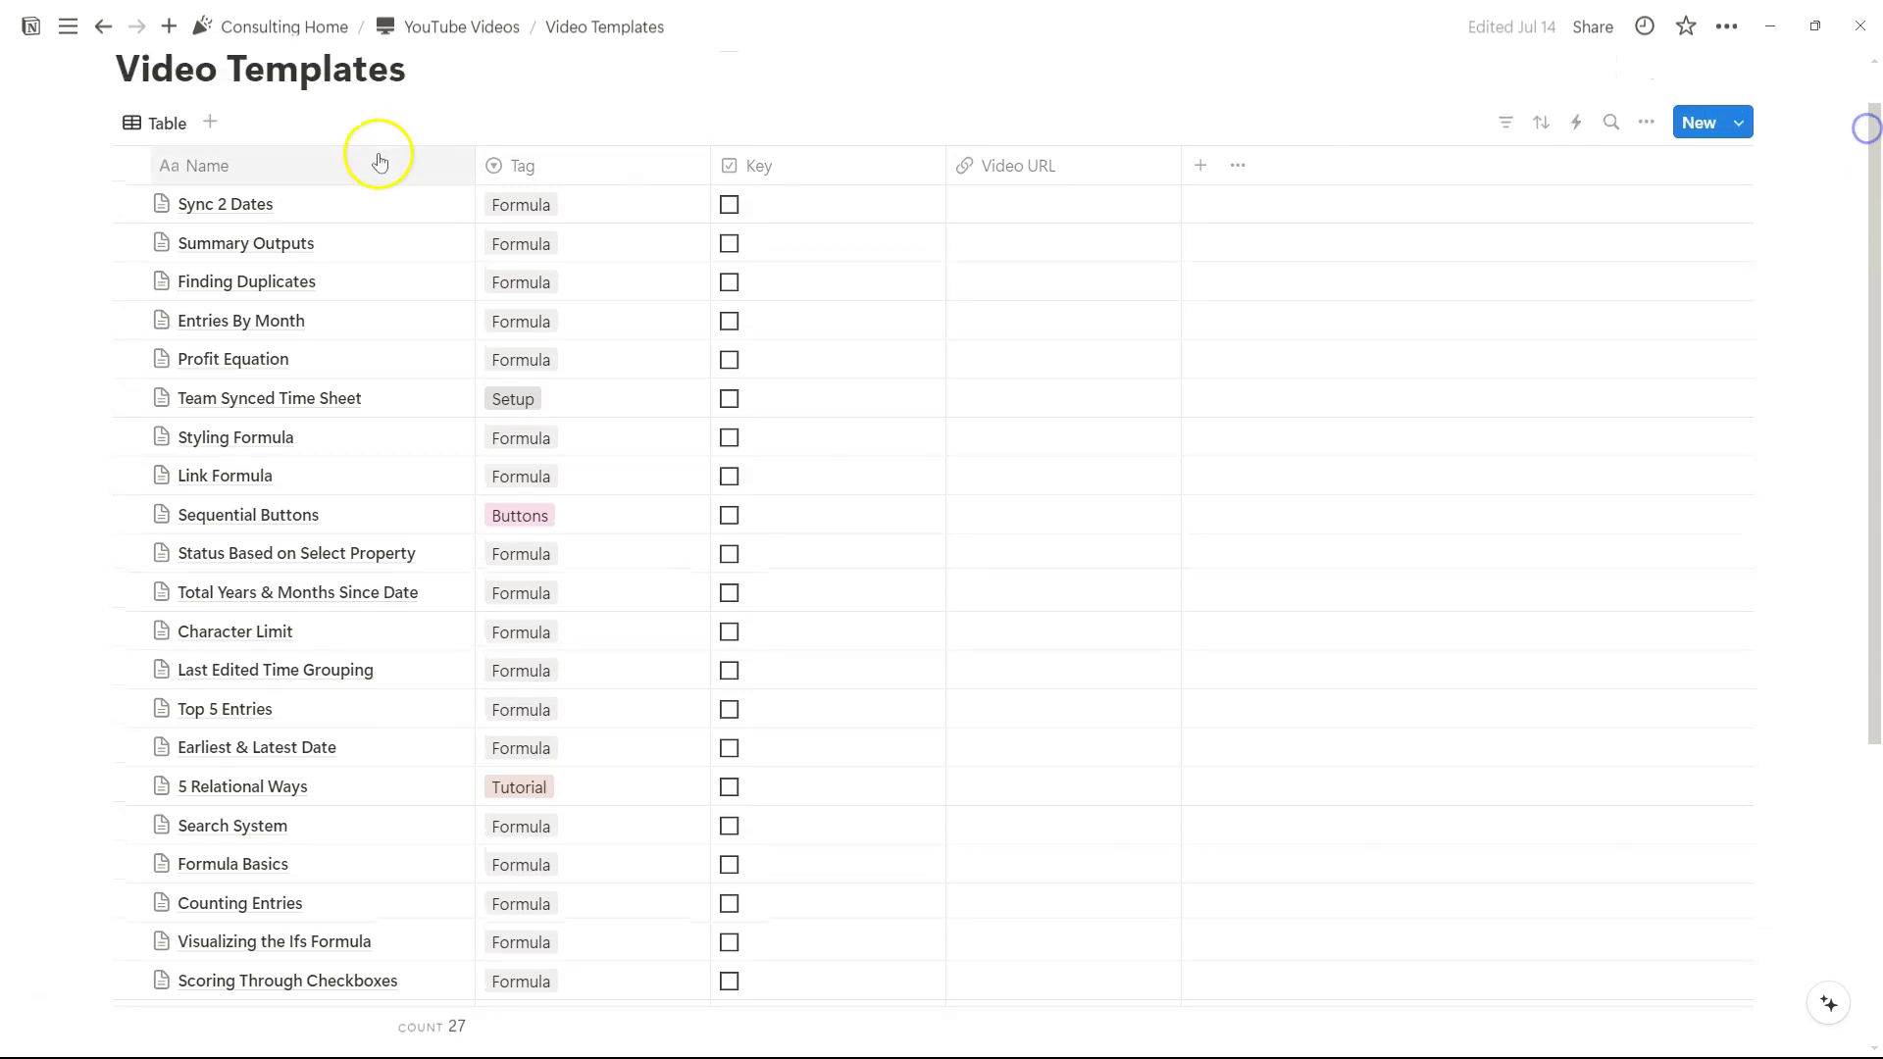
pyautogui.scroll(-5, 379, 202)
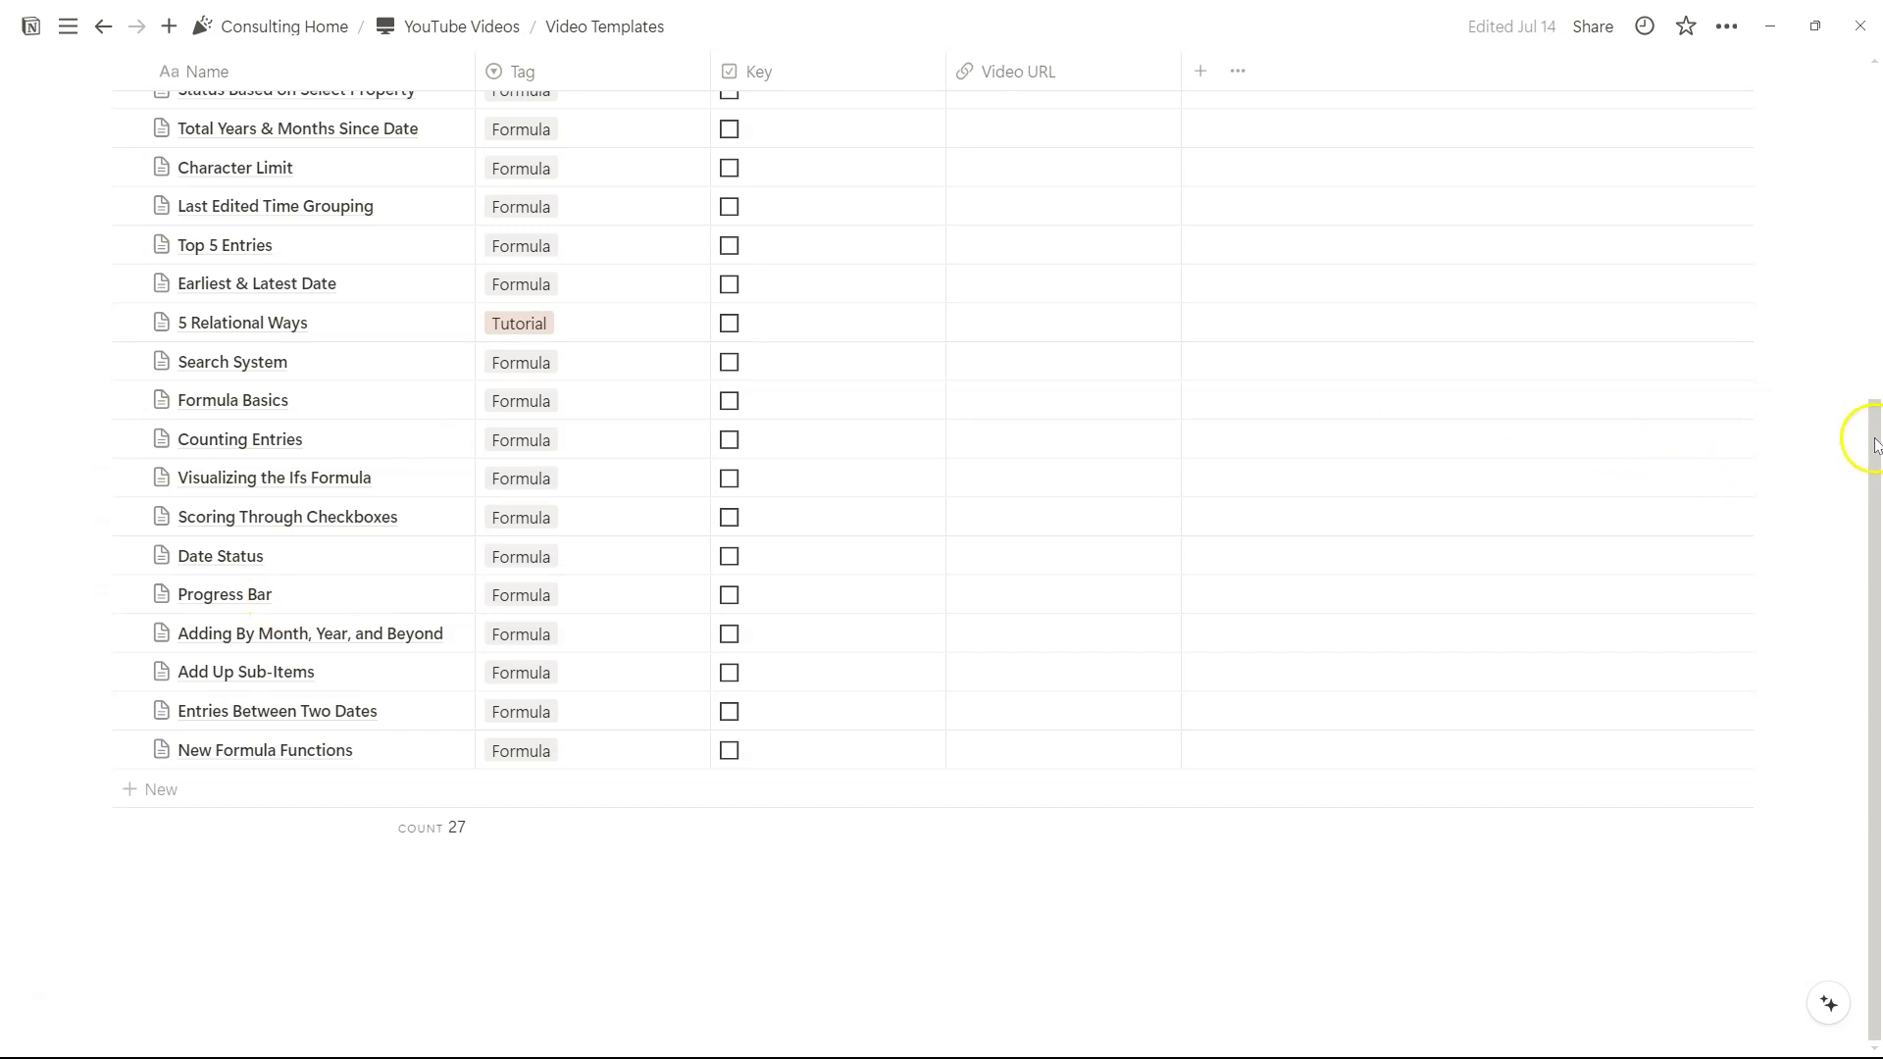
pyautogui.moveTo(1862, 420); pyautogui.dragTo(1853, 292)
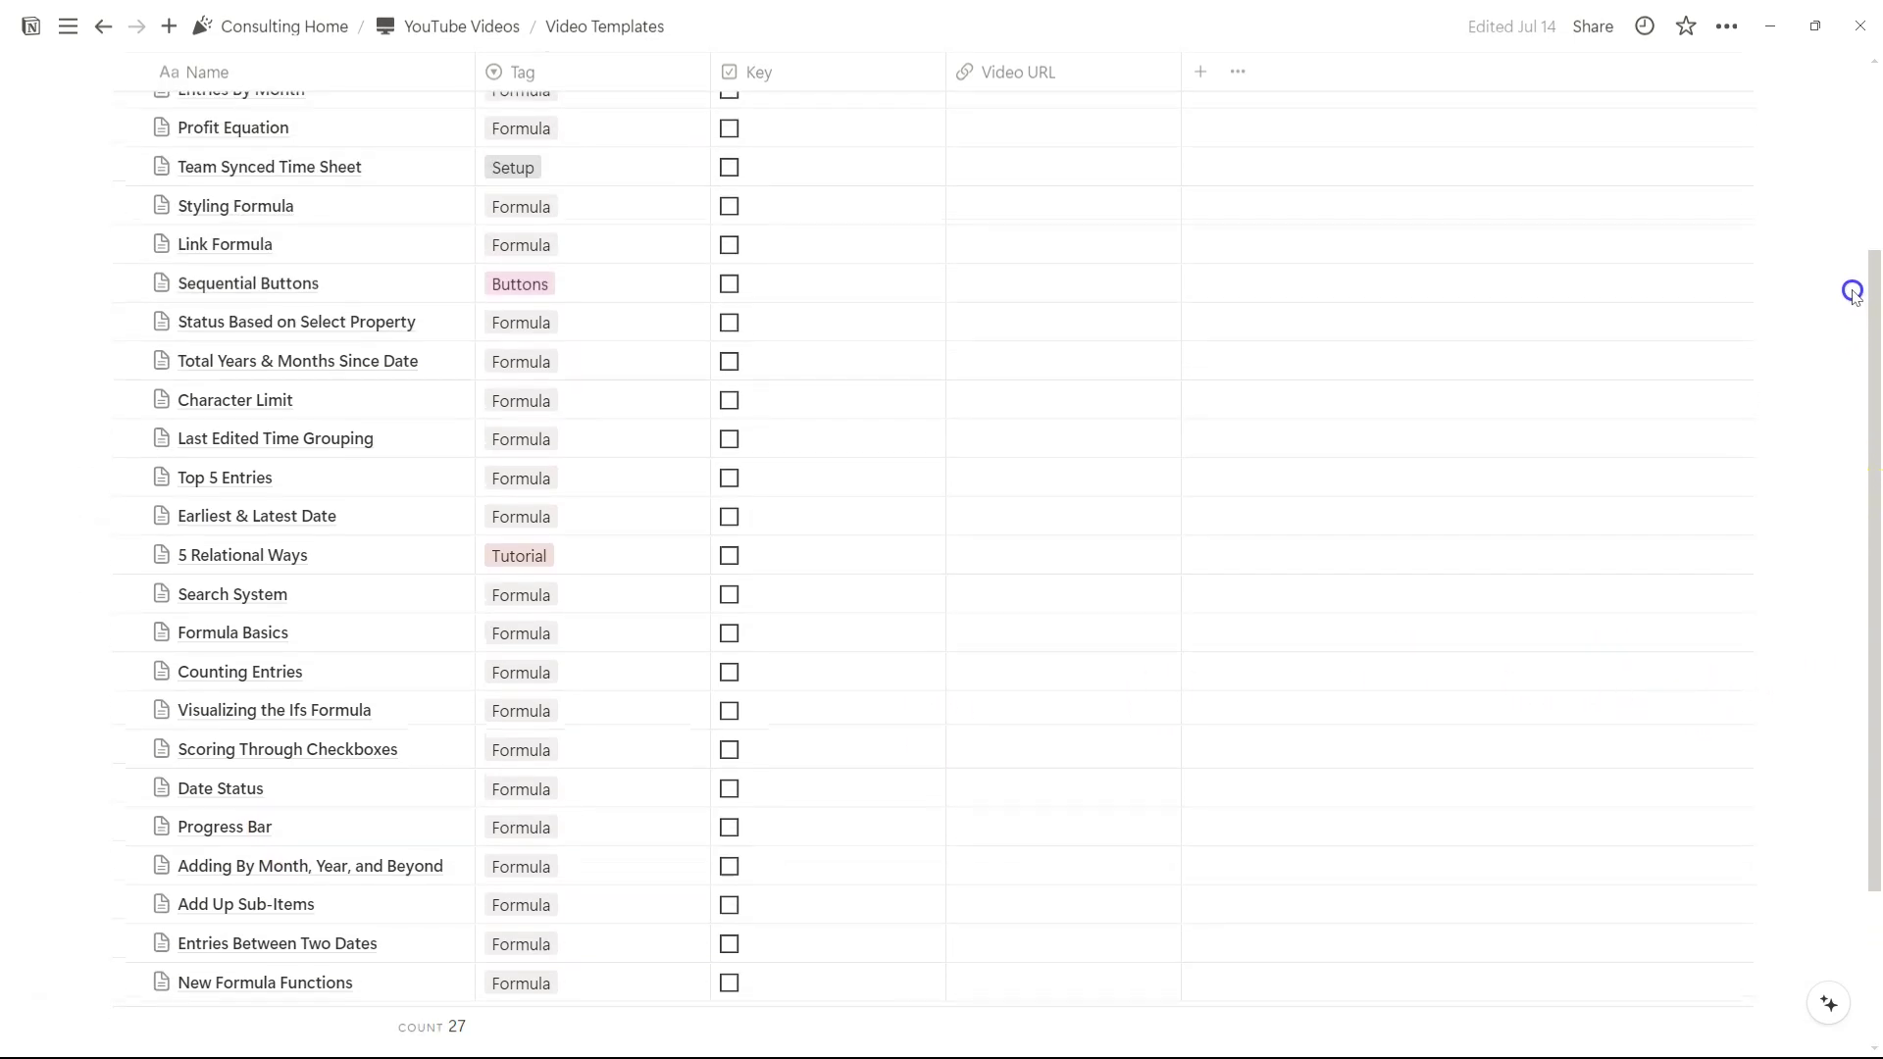
pyautogui.scroll(2, 363, 561)
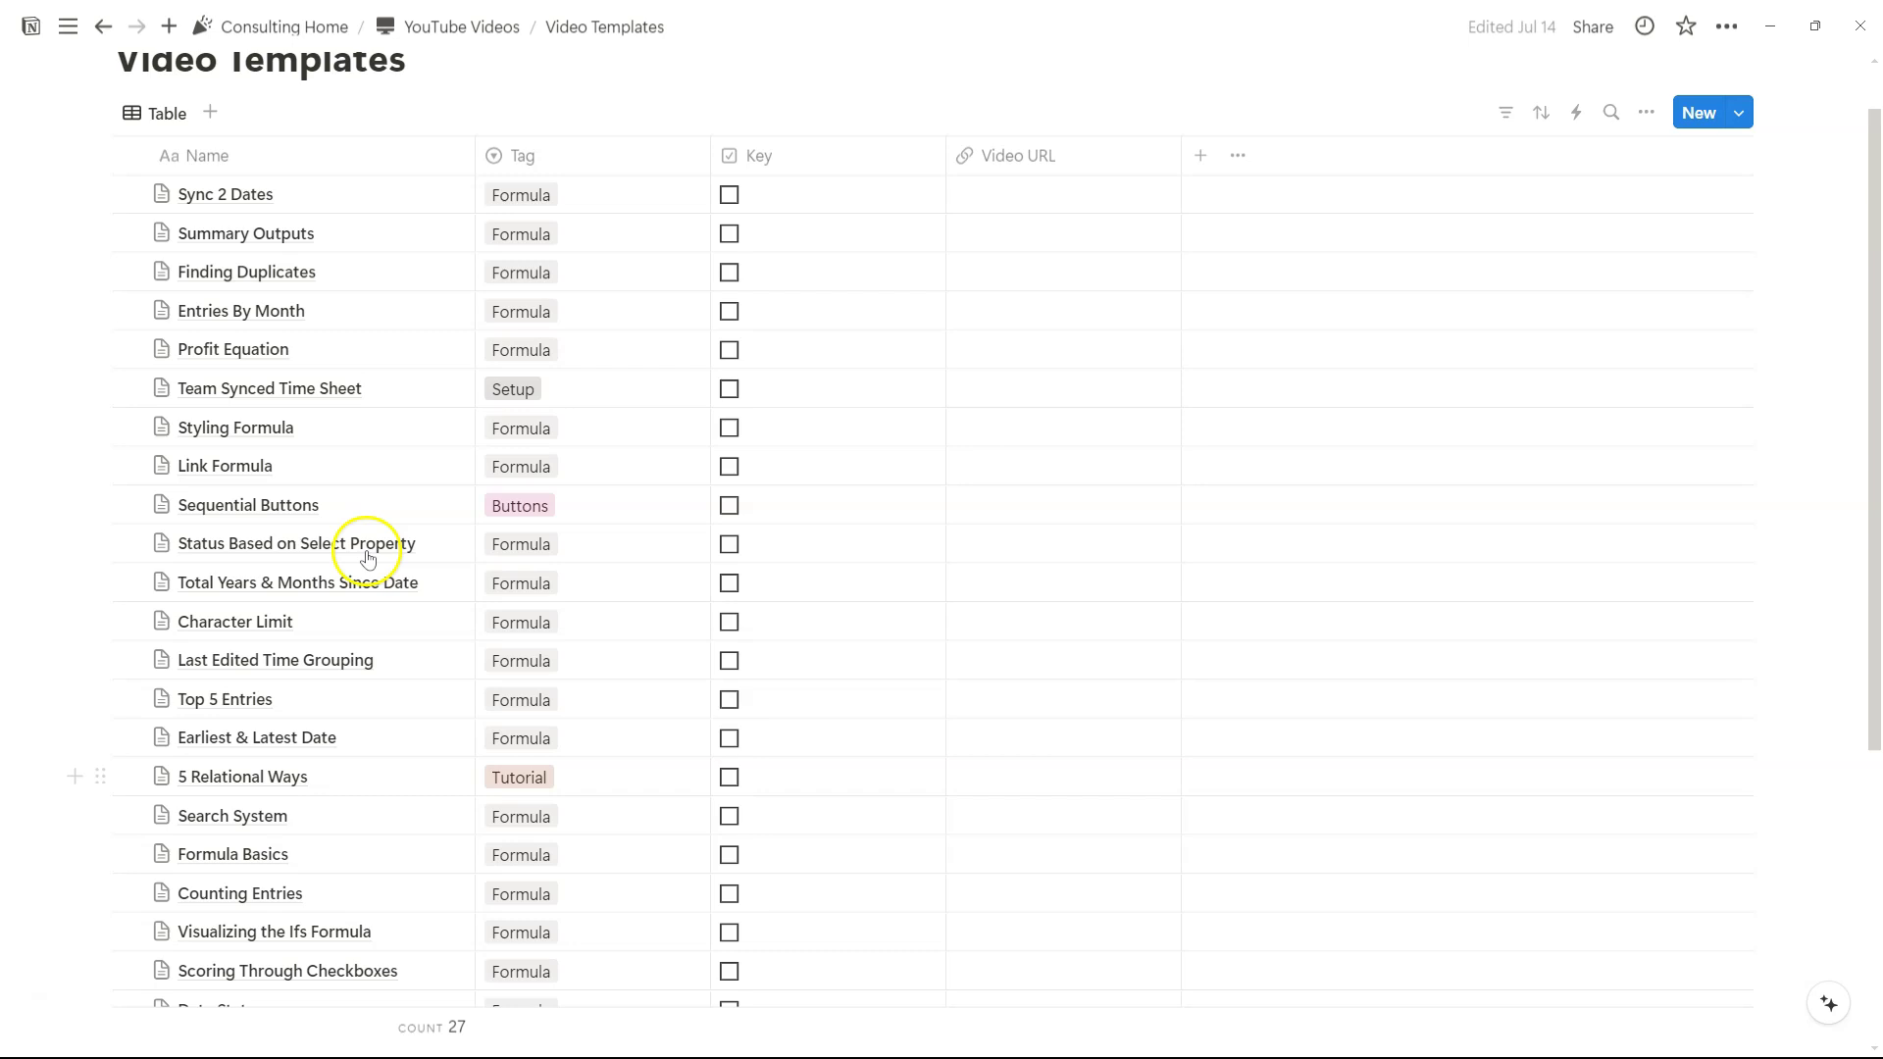
pyautogui.scroll(1, 368, 559)
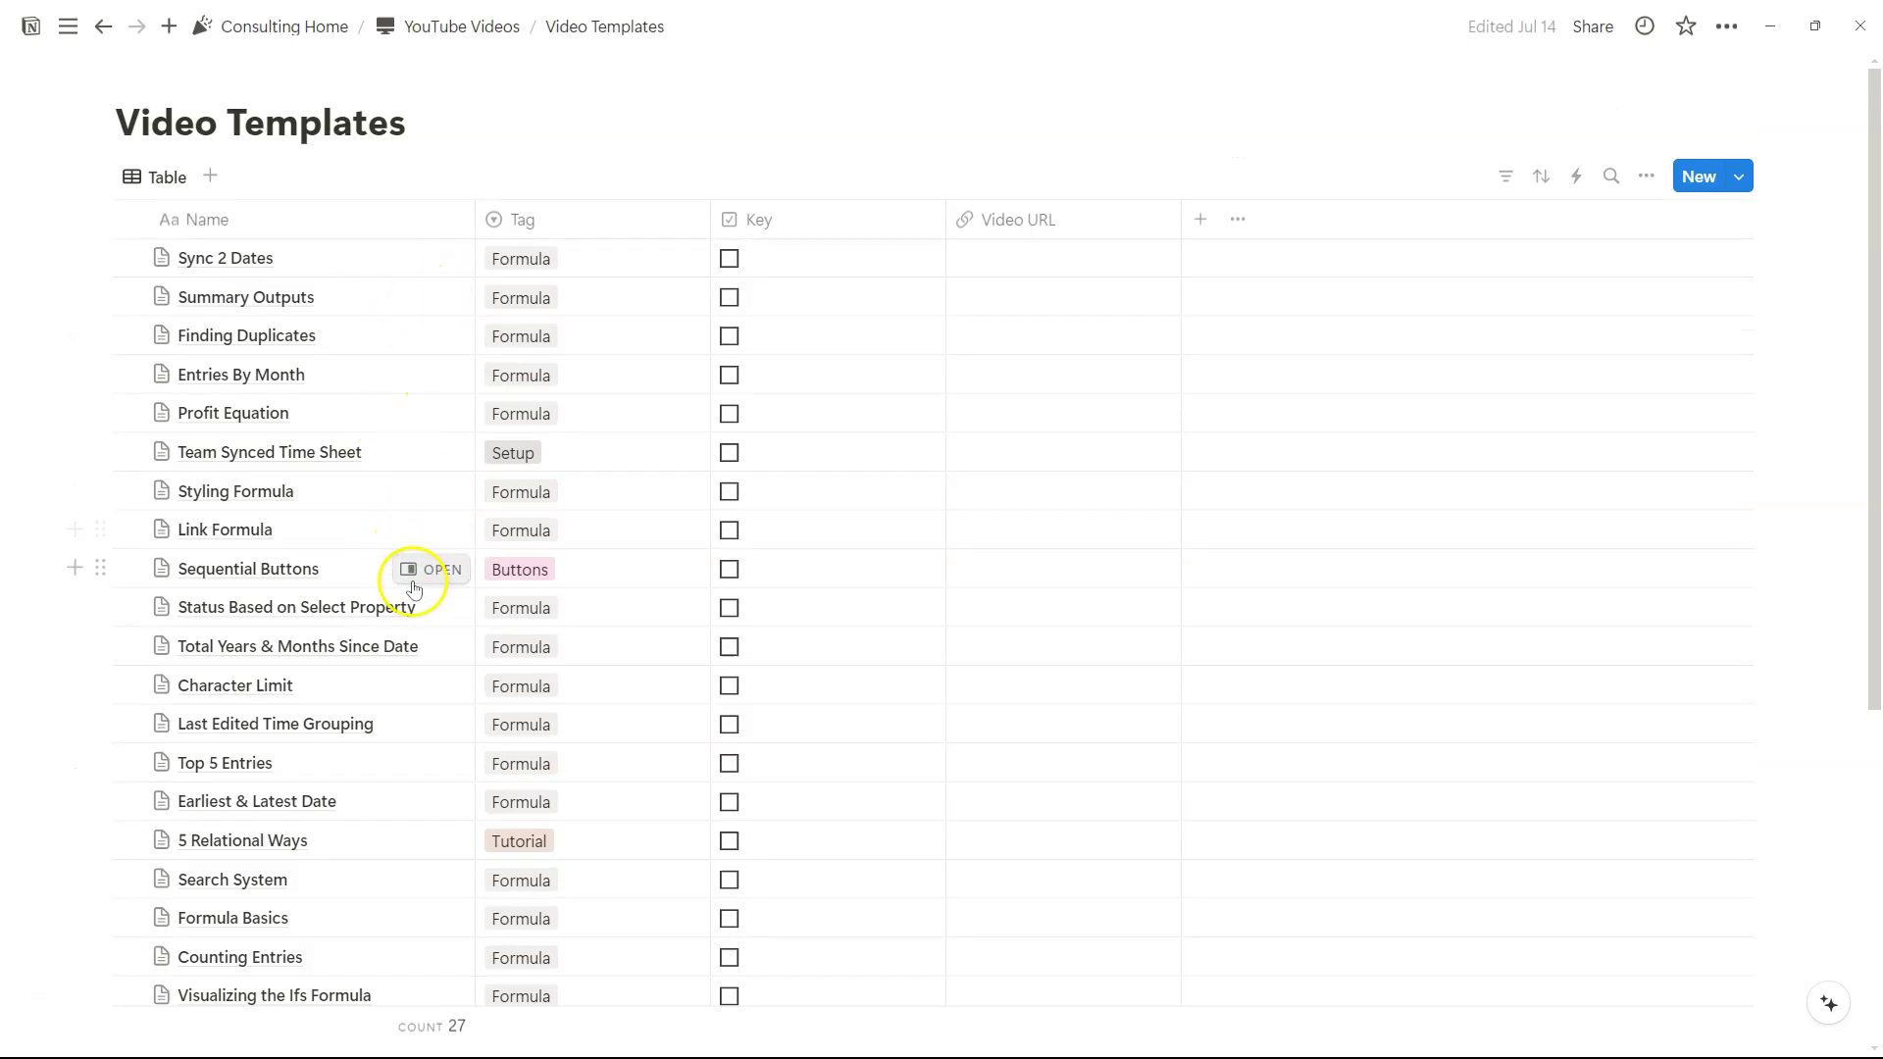
# Step: Preview the Top 5 Entries template's Top 5 Numbers formula, then return to Video Templates
pyautogui.click(427, 758)
pyautogui.click(1164, 458)
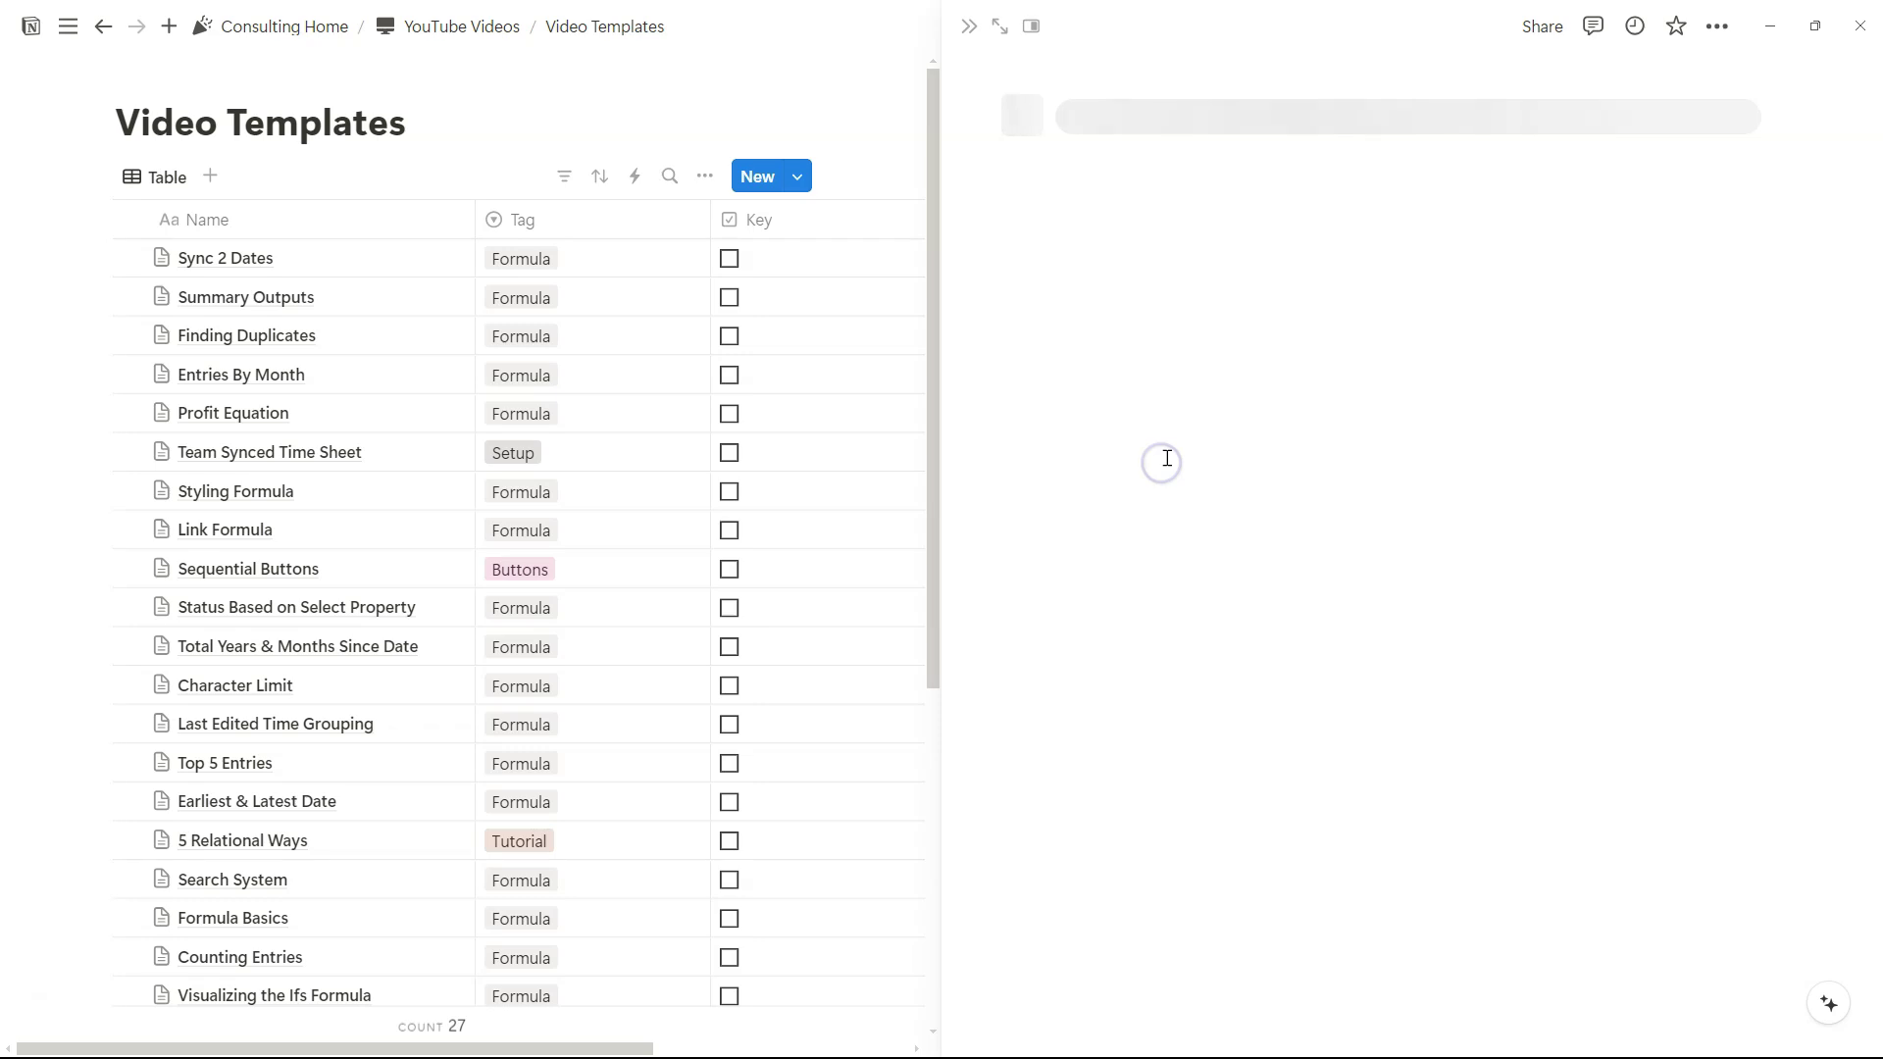
pyautogui.click(1318, 402)
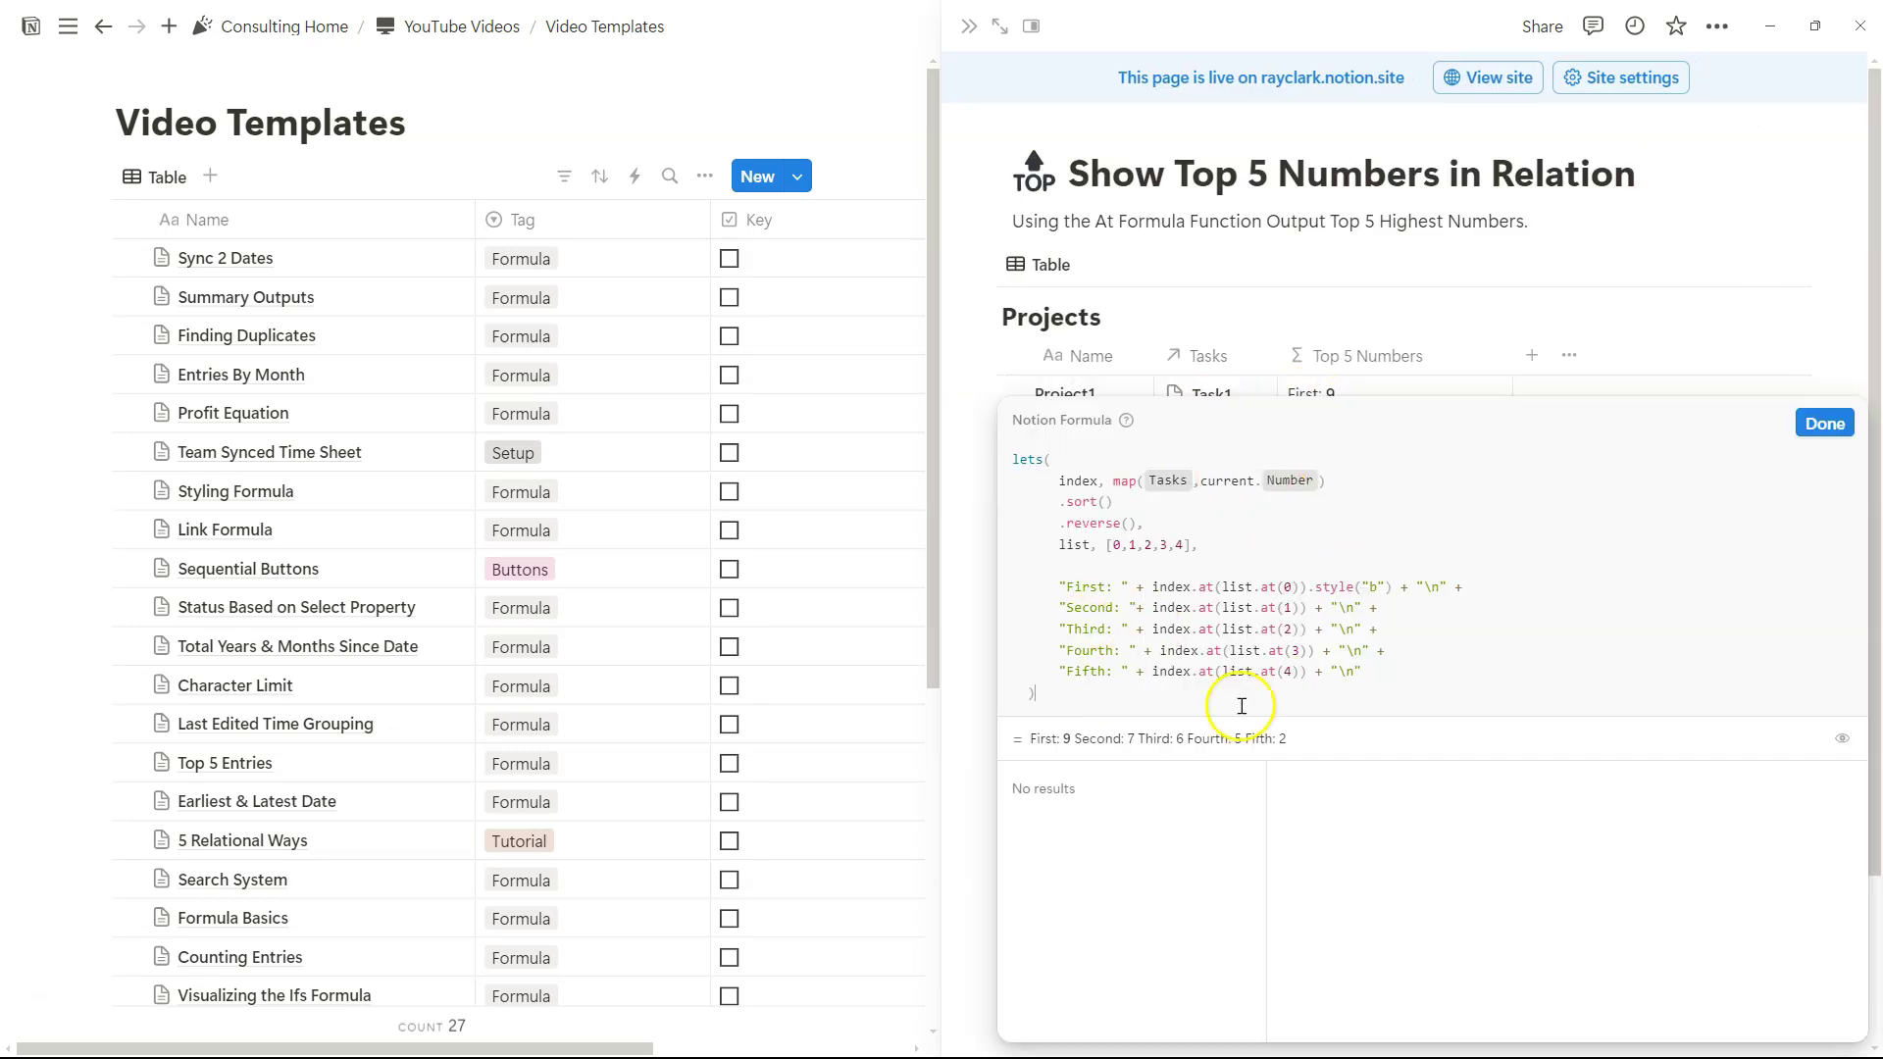
pyautogui.click(1824, 423)
pyautogui.click(105, 28)
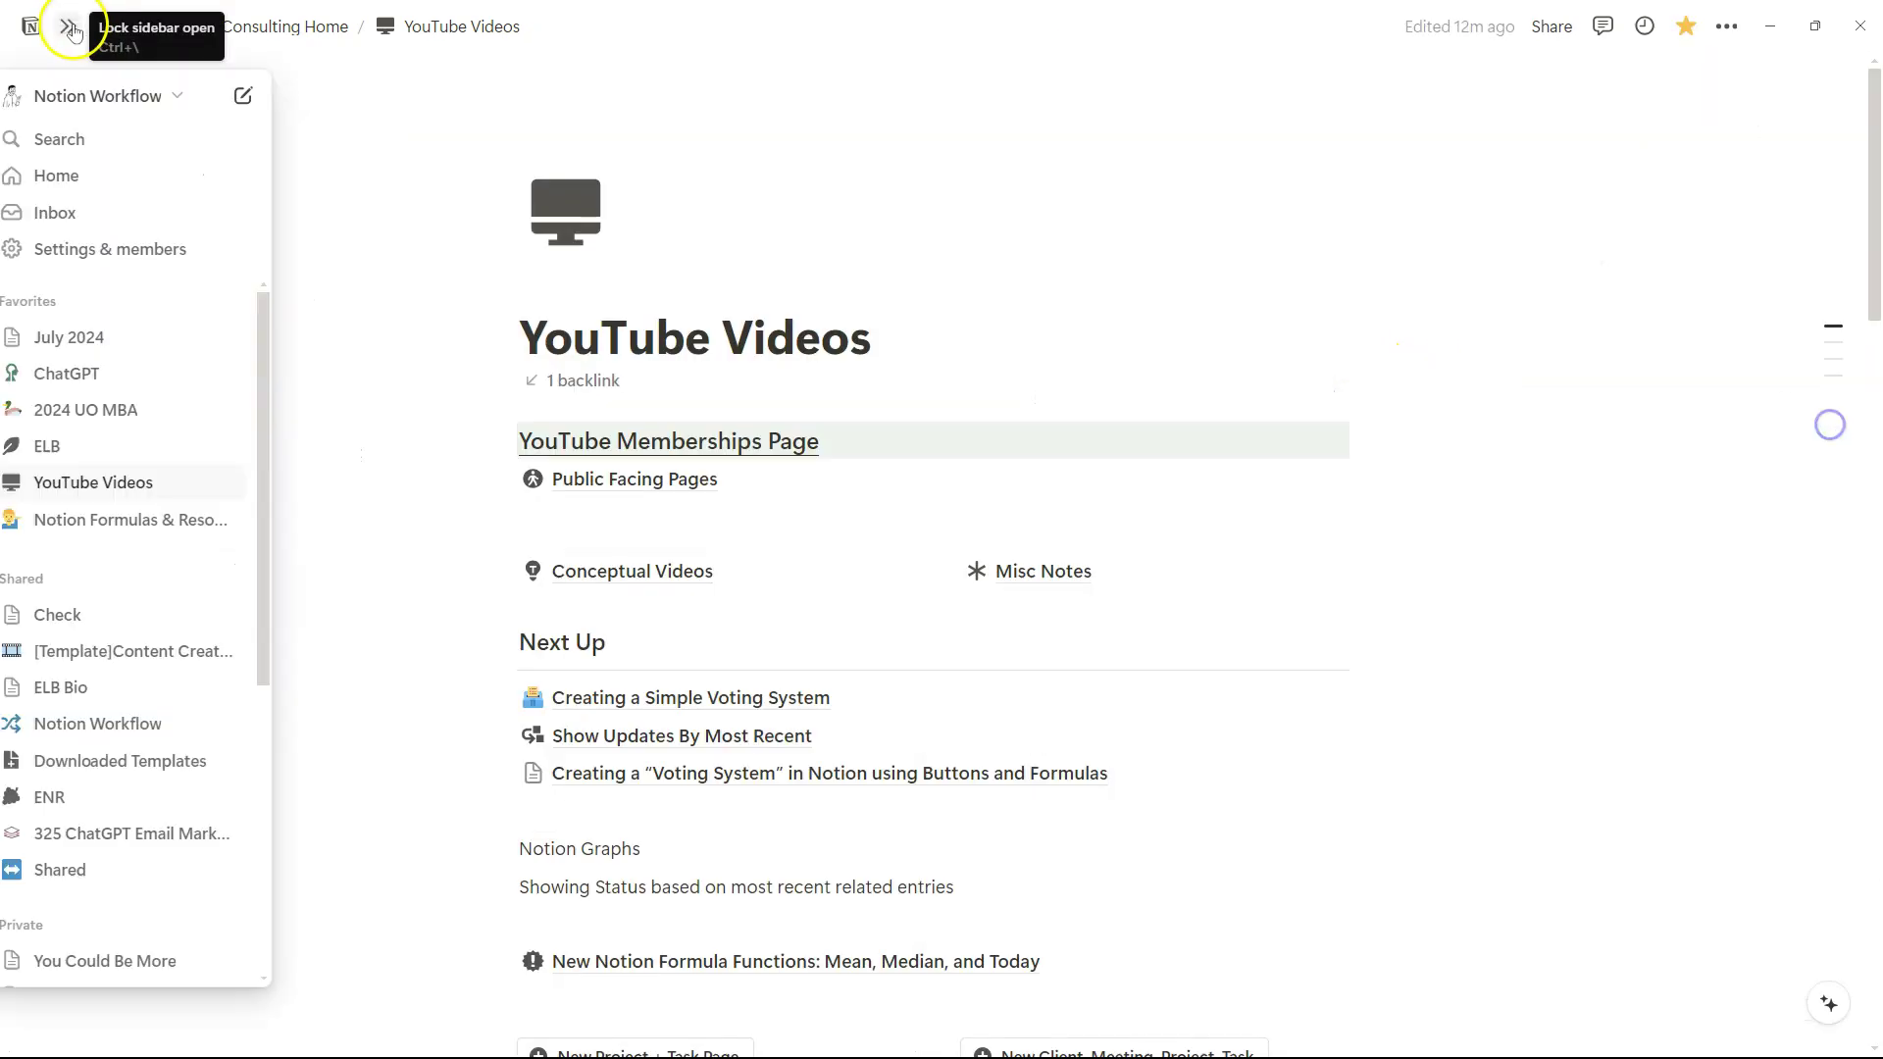
pyautogui.click(107, 27)
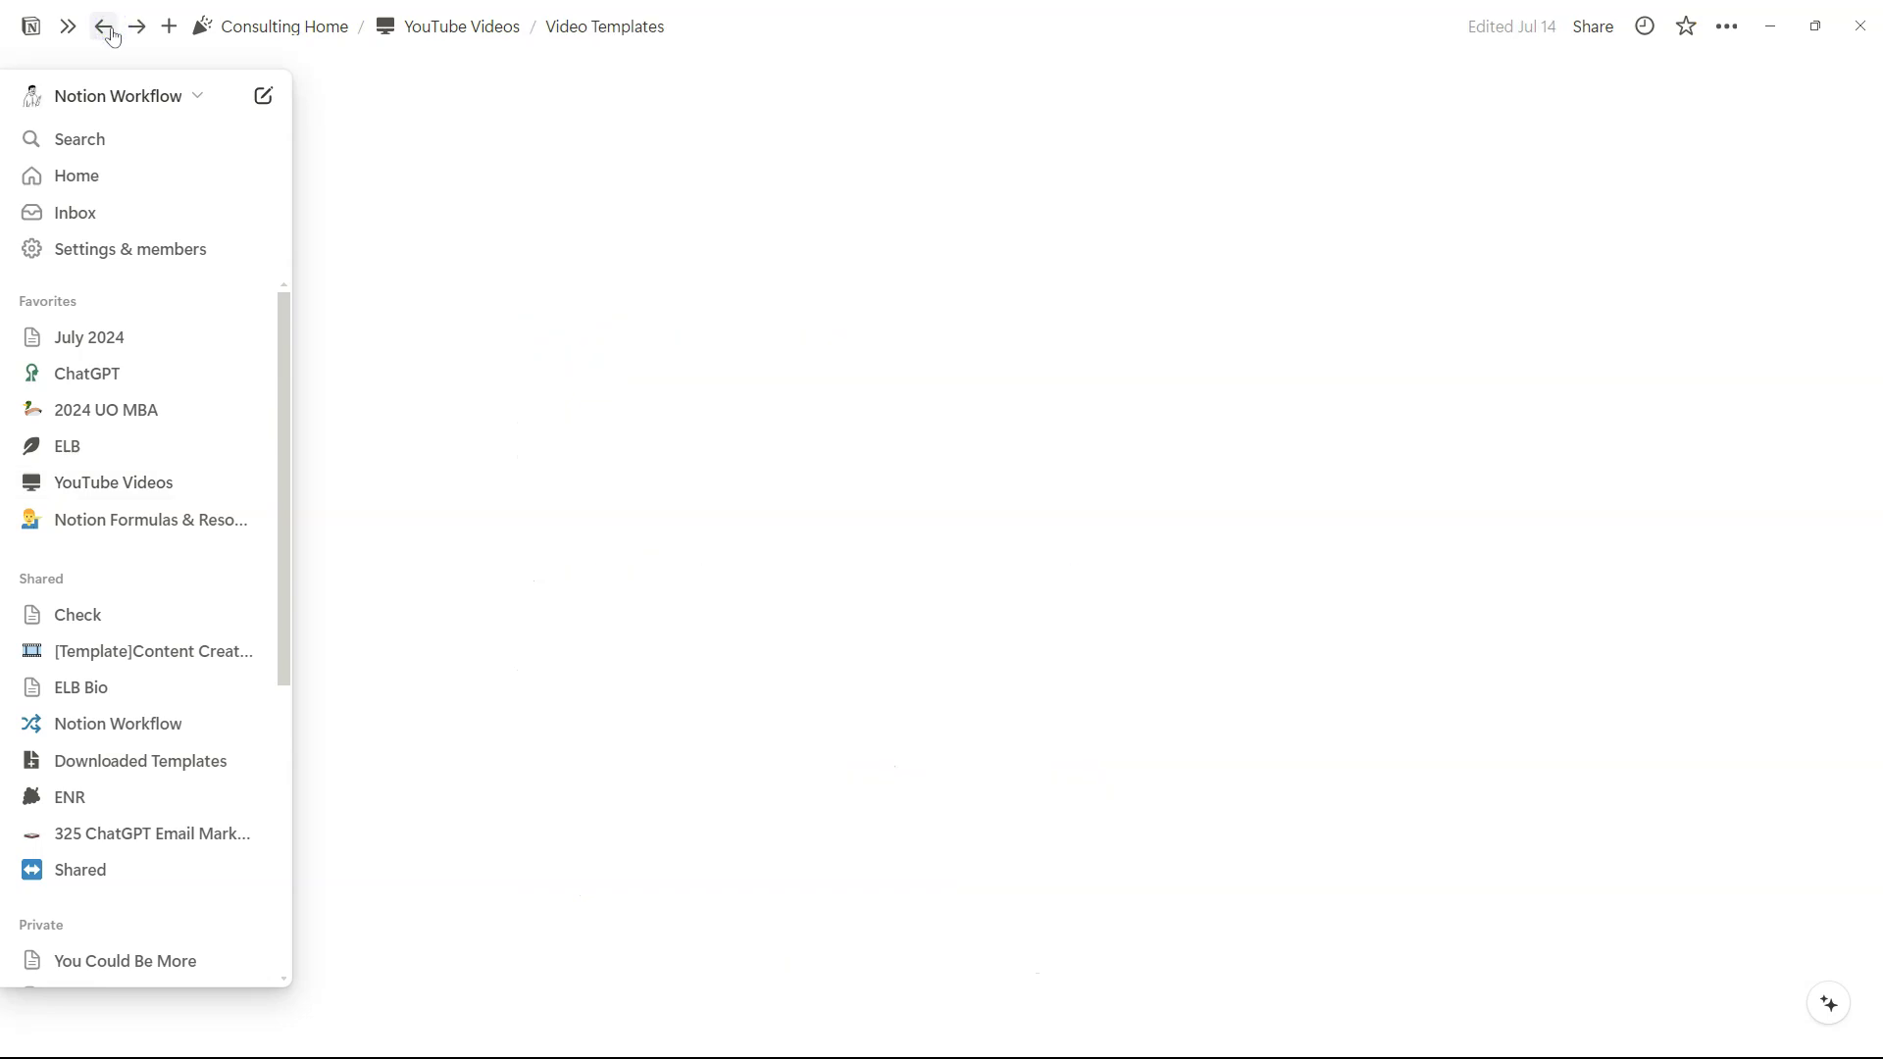
# Step: Close the Top 5 Entries preview and return to the voting table showing 100%, 33.3% and 0%
pyautogui.click(106, 27)
pyautogui.click(104, 27)
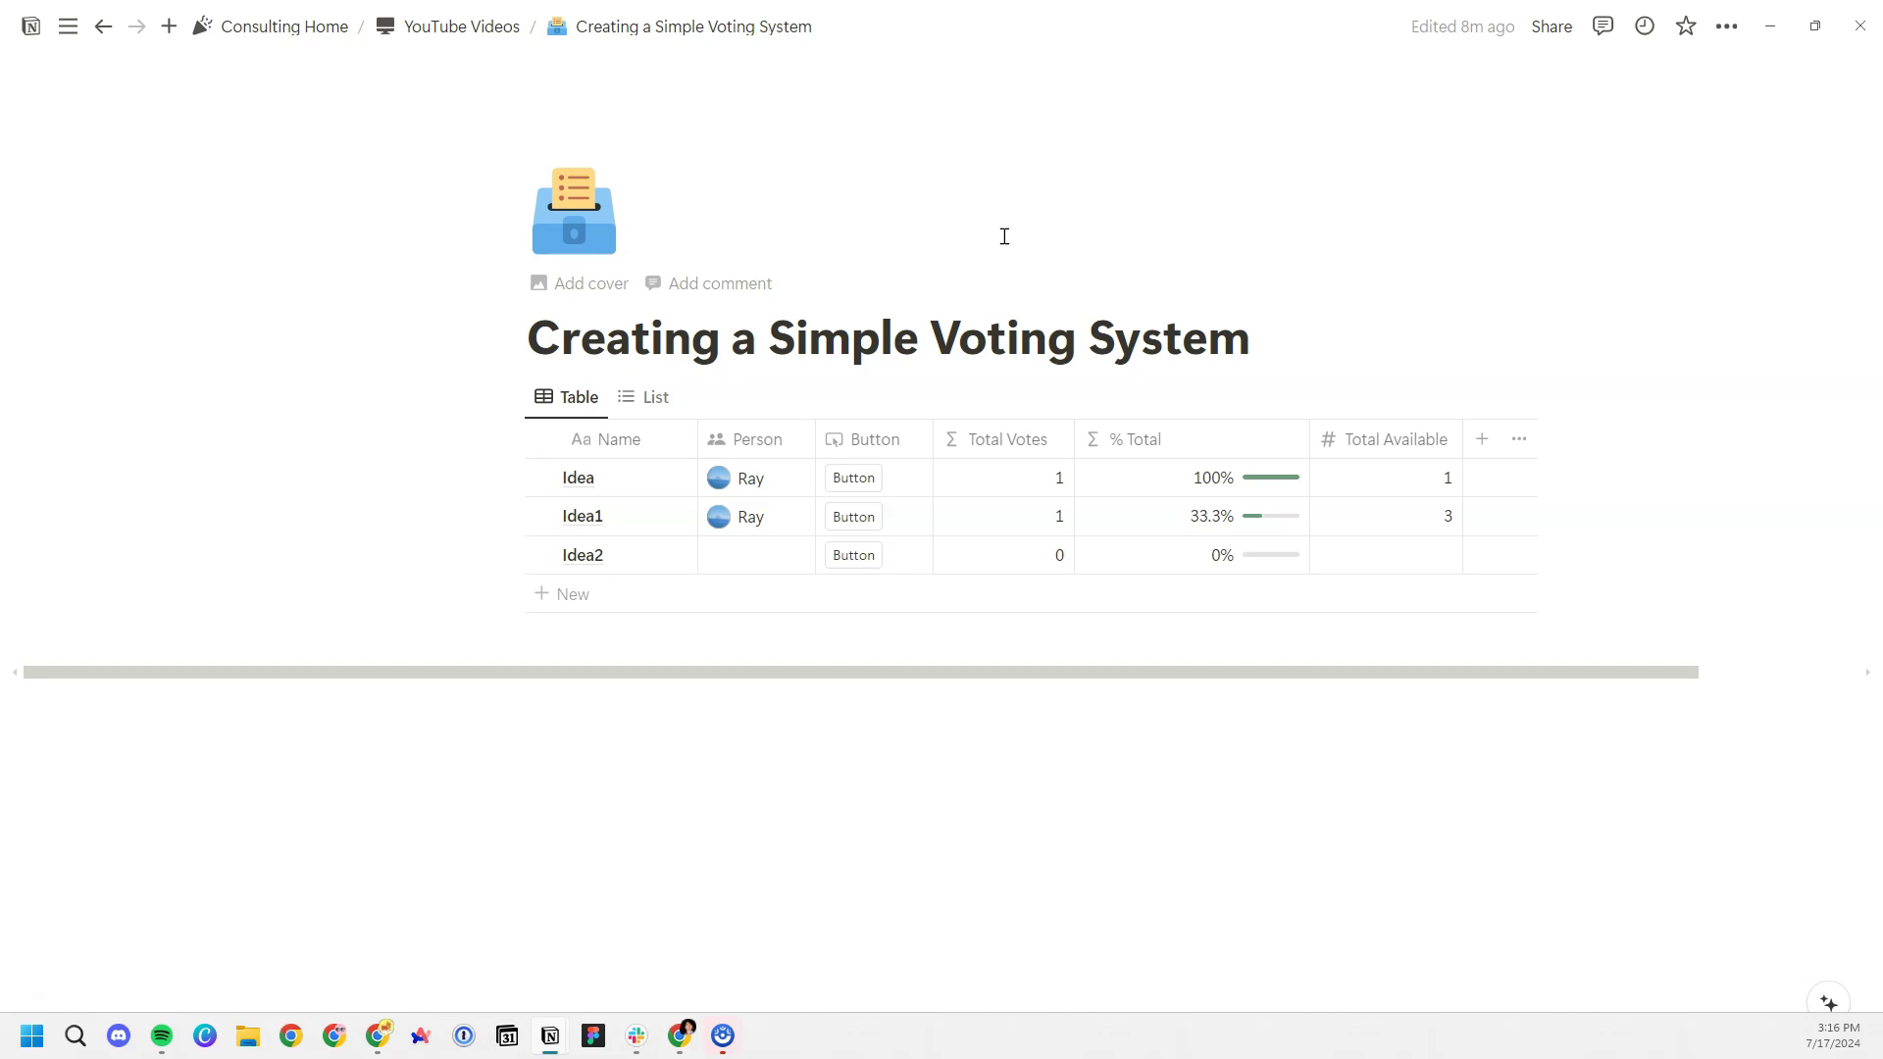
pyautogui.click(1025, 809)
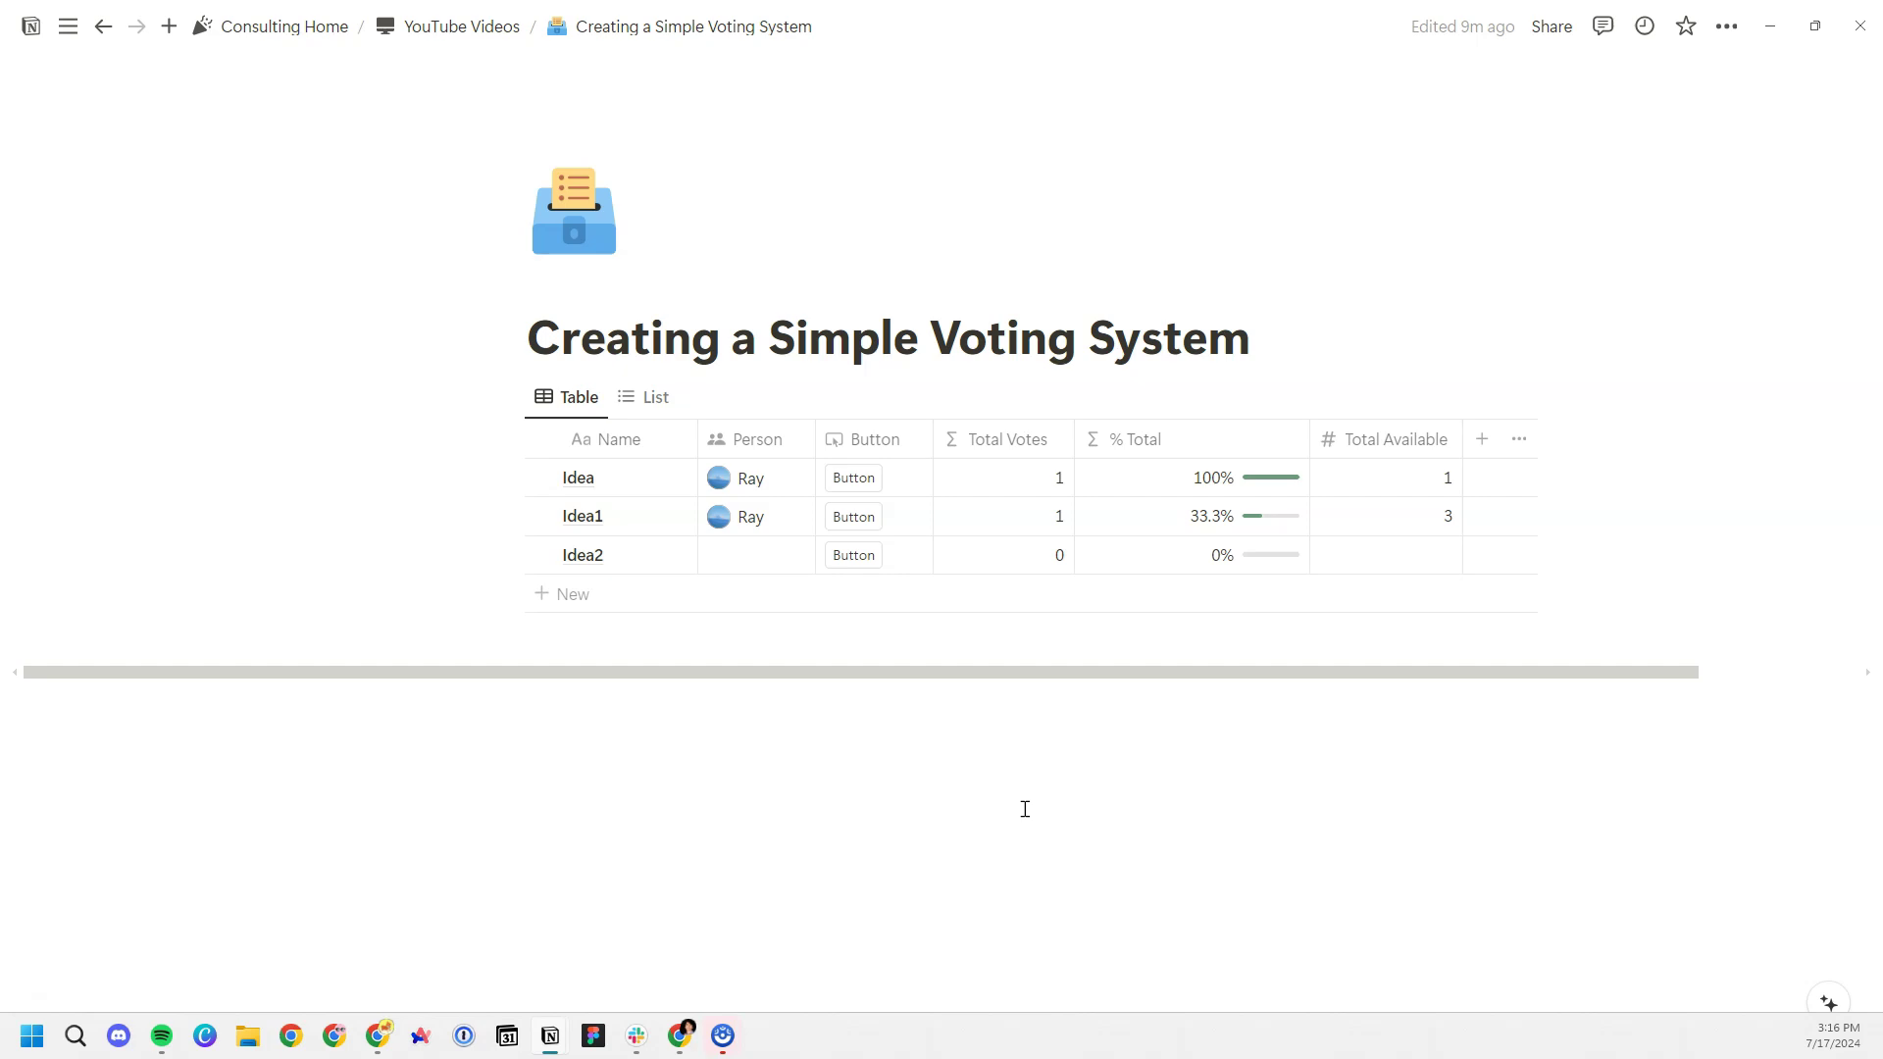
pyautogui.click(1045, 811)
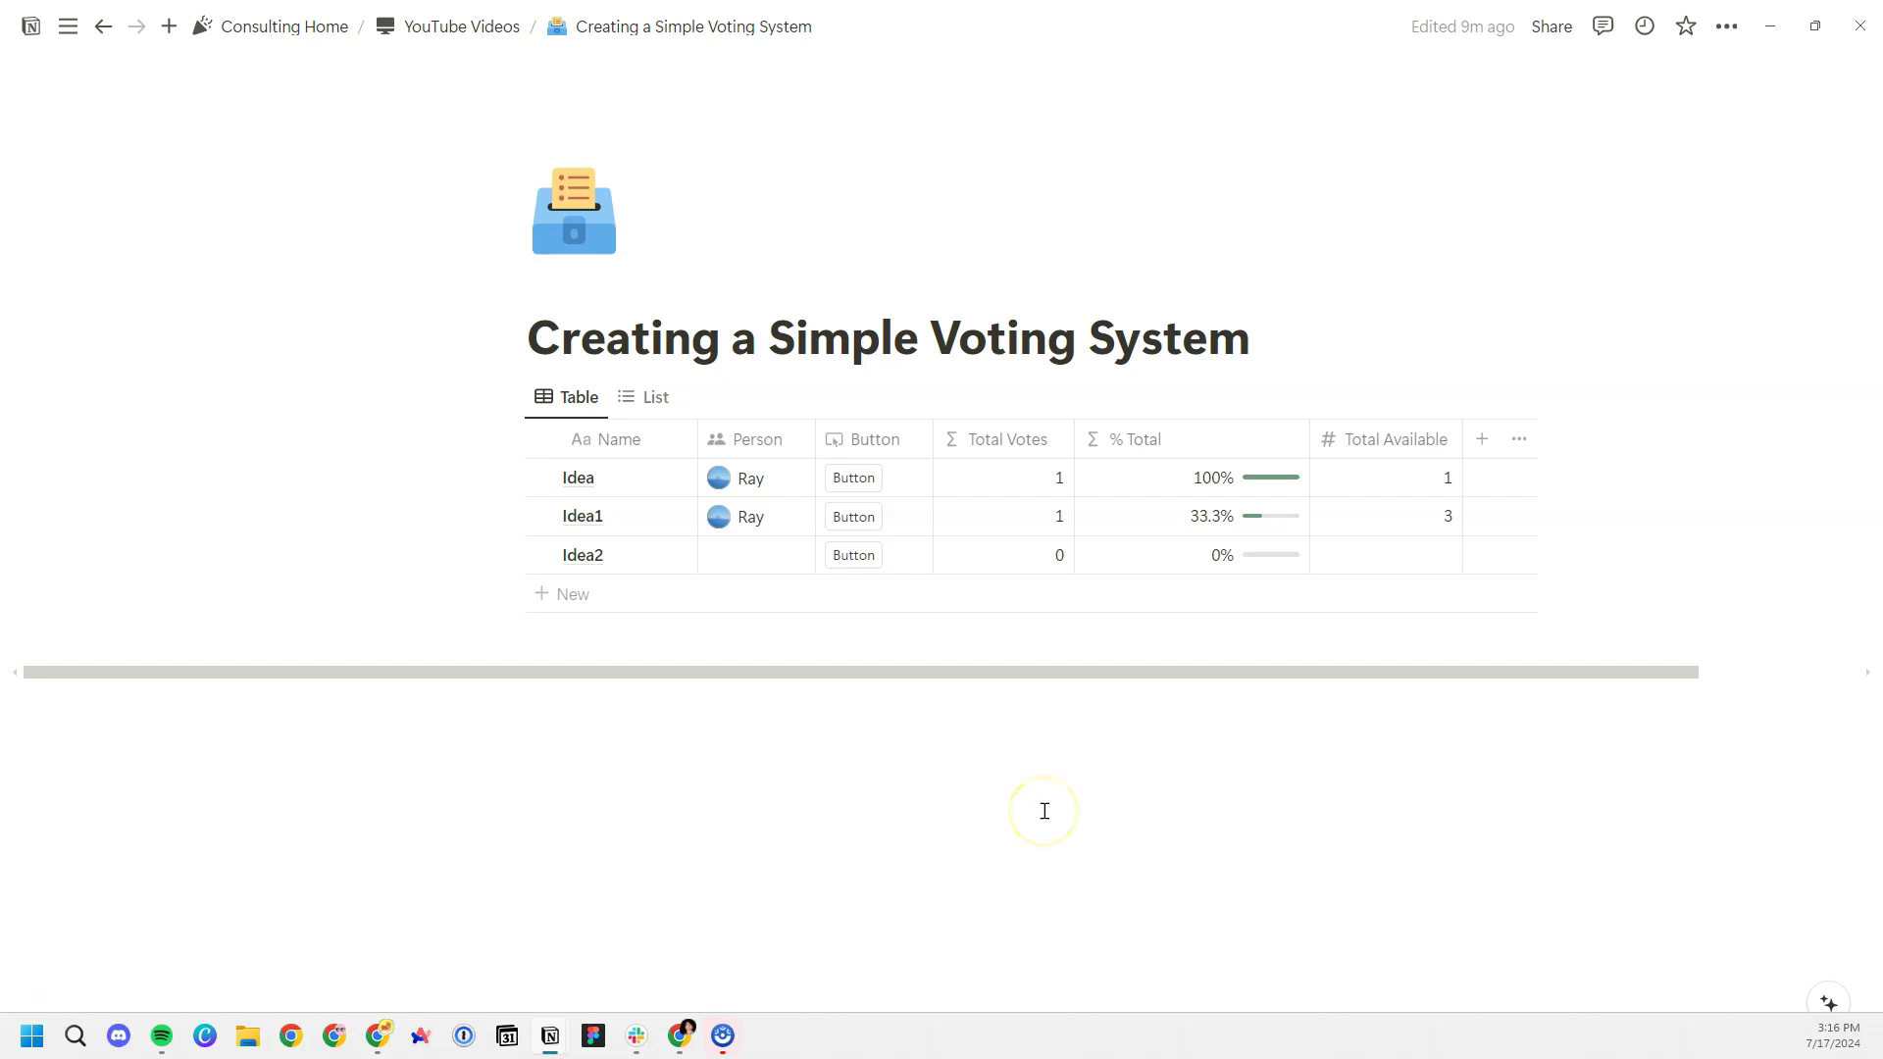